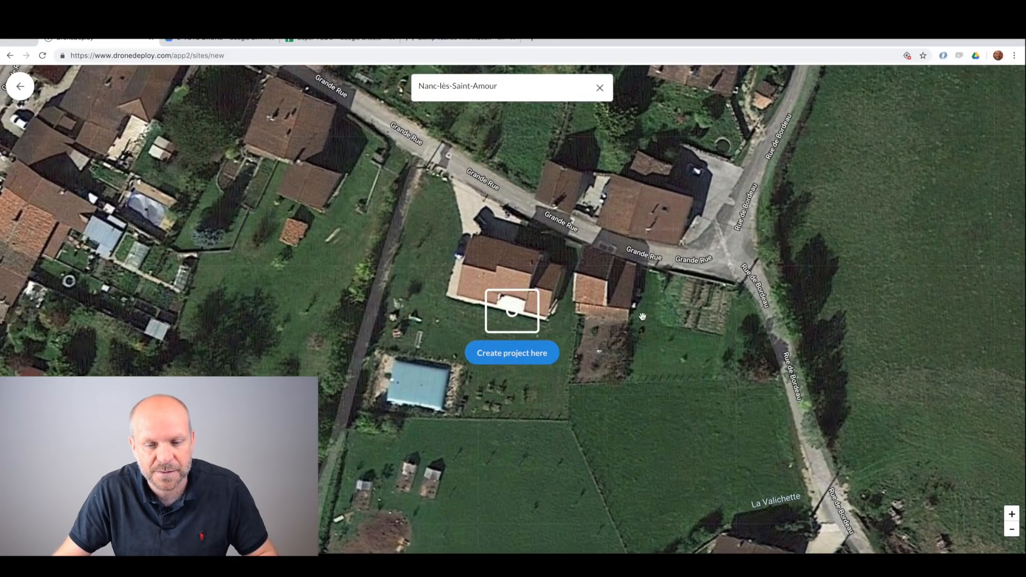
Create a project centred on the house and pool beside Grande Rue, keeping the project name Nanc-lès-Saint-Amour.
{"action": "left_click_drag", "start_coordinate": [642, 316], "coordinate": [672, 331]}
{"action": "left_click", "coordinate": [525, 356]}
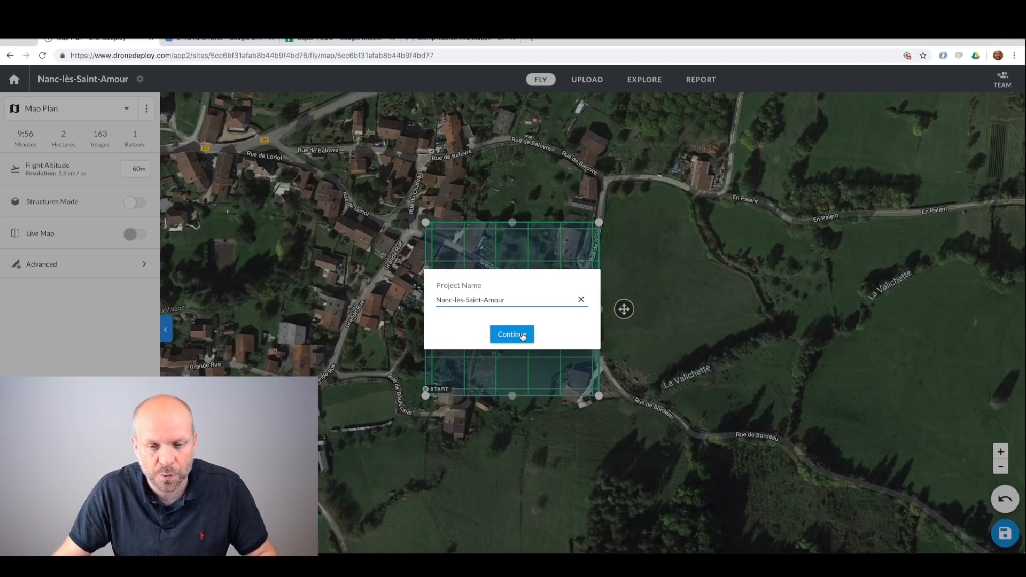
{"action": "left_click", "coordinate": [525, 335]}
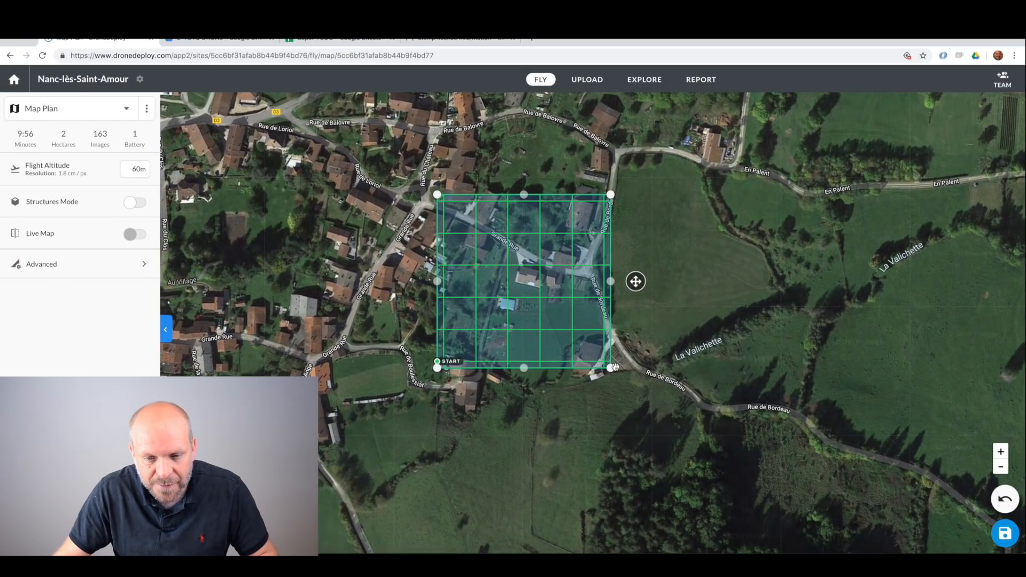
Shrink the default flight area by moving its four corners in around the house and pool property.
{"action": "left_click_drag", "start_coordinate": [615, 366], "coordinate": [544, 313]}
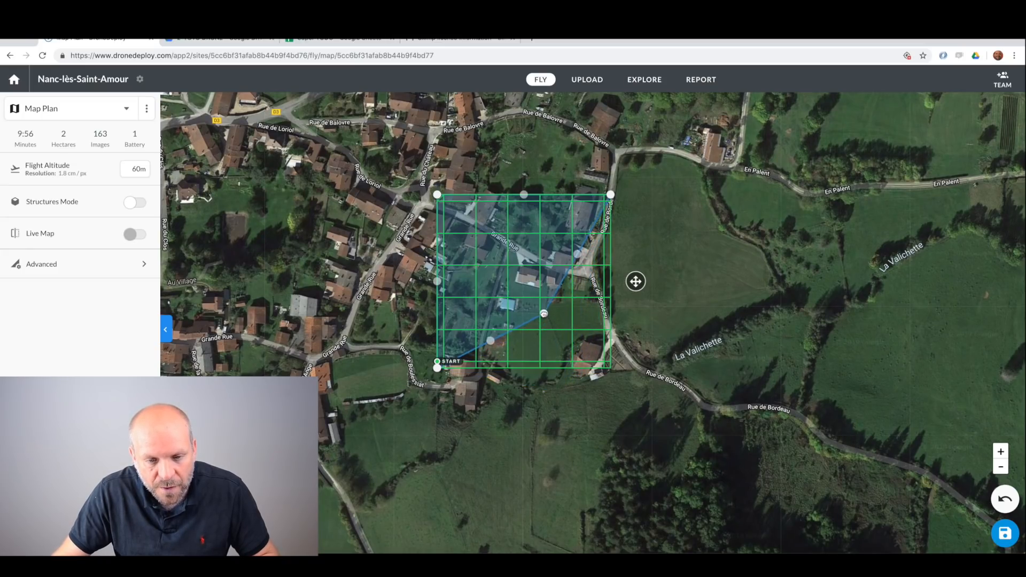
{"action": "left_click_drag", "start_coordinate": [438, 369], "coordinate": [486, 319]}
{"action": "left_click_drag", "start_coordinate": [611, 194], "coordinate": [560, 260]}
{"action": "left_click_drag", "start_coordinate": [438, 197], "coordinate": [506, 254]}
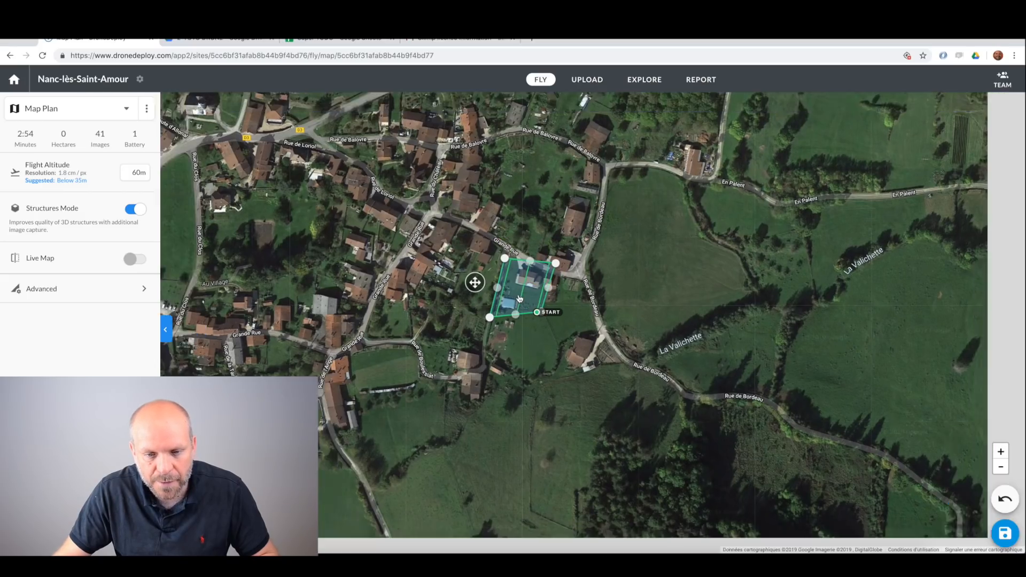
Fit the flight area's northern boundary to Grande Rue with an extra midpoint, and align its northeast and southeast corners with the plot.
{"action": "scroll", "coordinate": [531, 289], "scroll_direction": "up", "scroll_amount": 3}
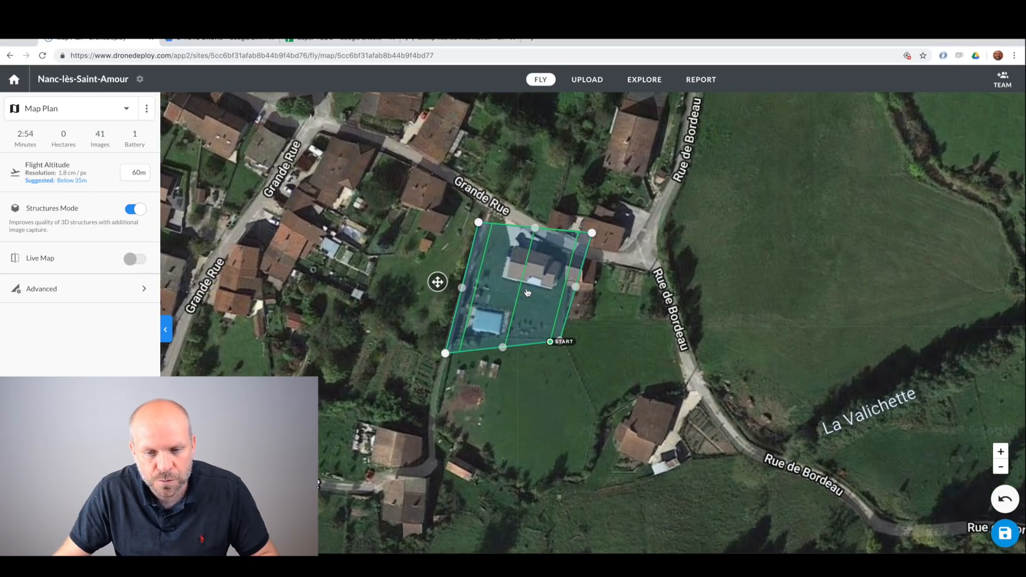
{"action": "scroll", "coordinate": [527, 292], "scroll_direction": "up", "scroll_amount": 3}
{"action": "mouse_move", "coordinate": [437, 158]}
{"action": "left_mouse_down"}
{"action": "mouse_move", "coordinate": [421, 197]}
{"action": "mouse_move", "coordinate": [405, 201]}
{"action": "mouse_move", "coordinate": [421, 162]}
{"action": "left_mouse_up"}
{"action": "left_click_drag", "start_coordinate": [521, 203], "coordinate": [519, 219]}
{"action": "left_click_drag", "start_coordinate": [630, 230], "coordinate": [600, 280]}
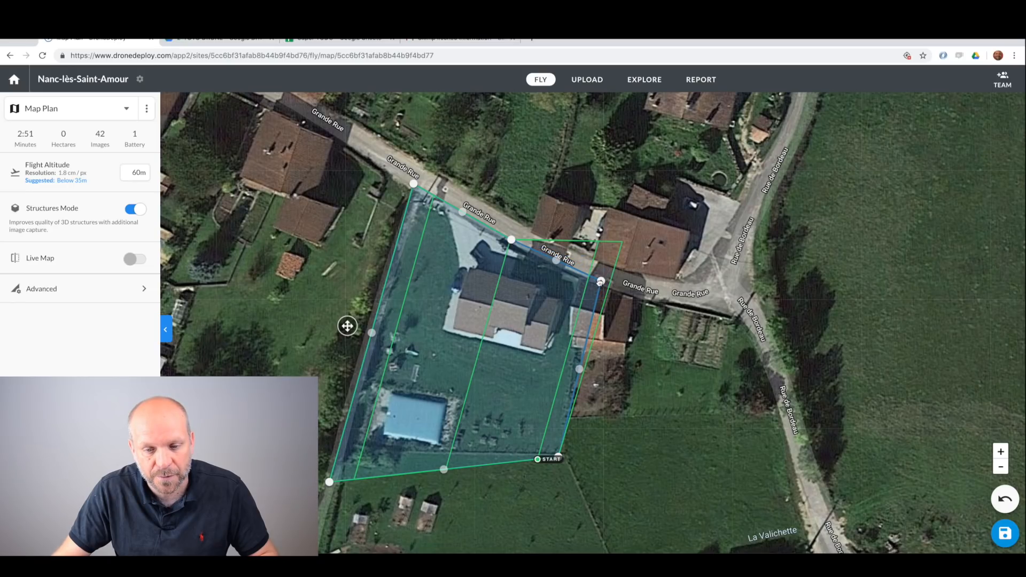
{"action": "left_click_drag", "start_coordinate": [561, 457], "coordinate": [570, 454]}
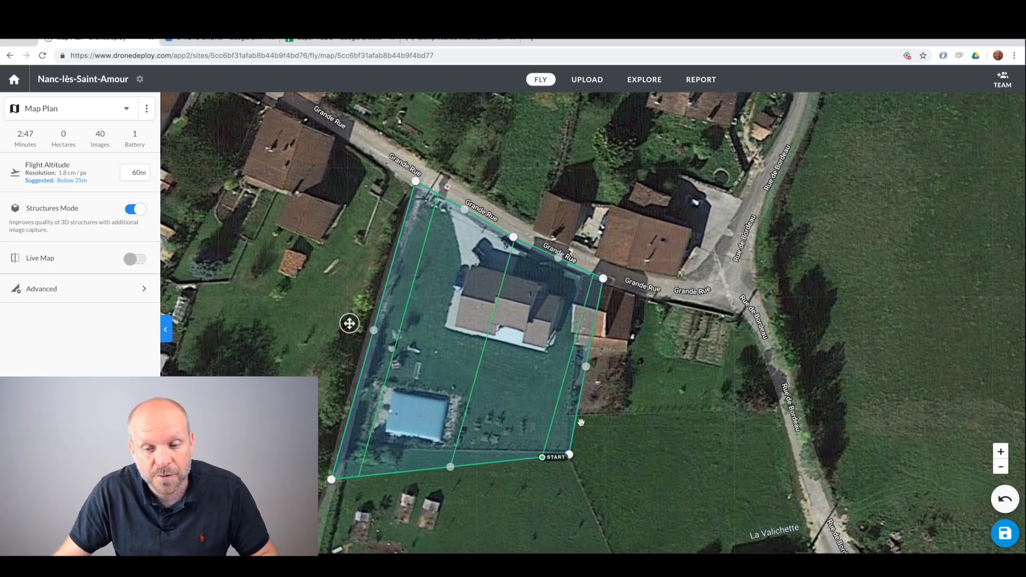
Add boundary points on the flight area's eastern and southern edges and move the southwest corner up to the plot limit.
{"action": "left_click", "coordinate": [579, 368]}
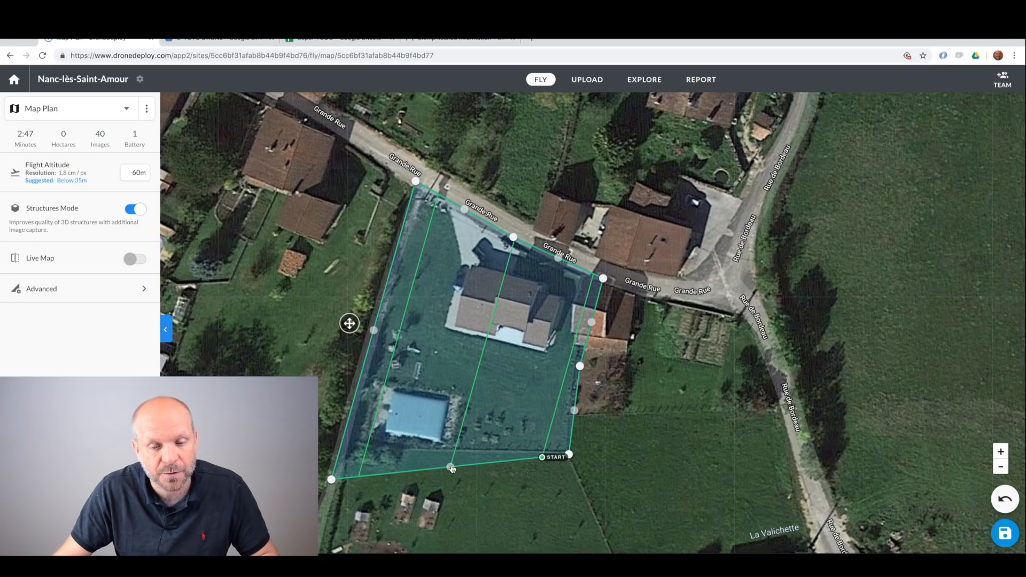
{"action": "left_click_drag", "start_coordinate": [451, 461], "coordinate": [455, 457]}
{"action": "left_click_drag", "start_coordinate": [331, 480], "coordinate": [338, 454]}
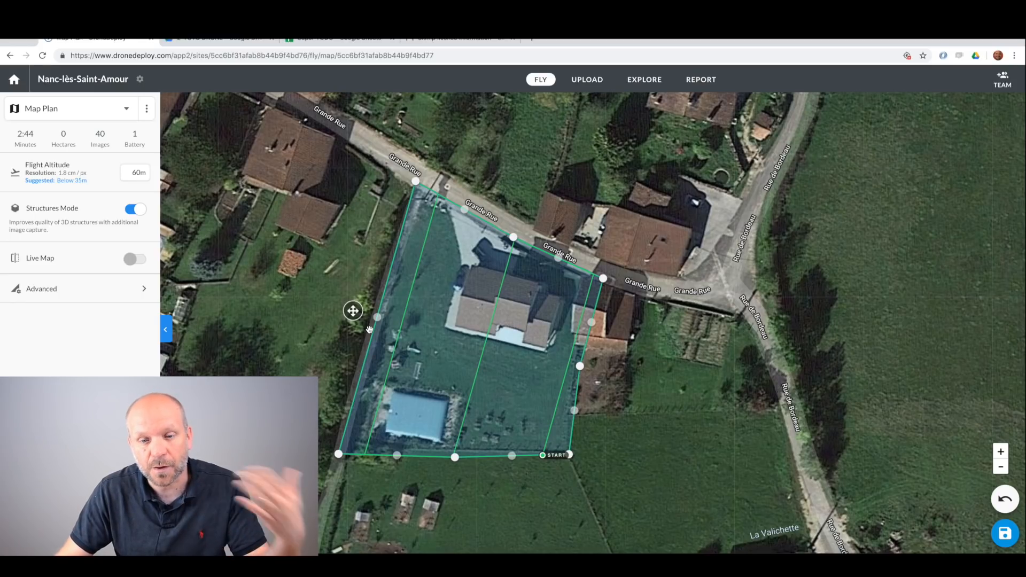
Set the flight altitude to 35 m.
{"action": "left_click", "coordinate": [142, 176]}
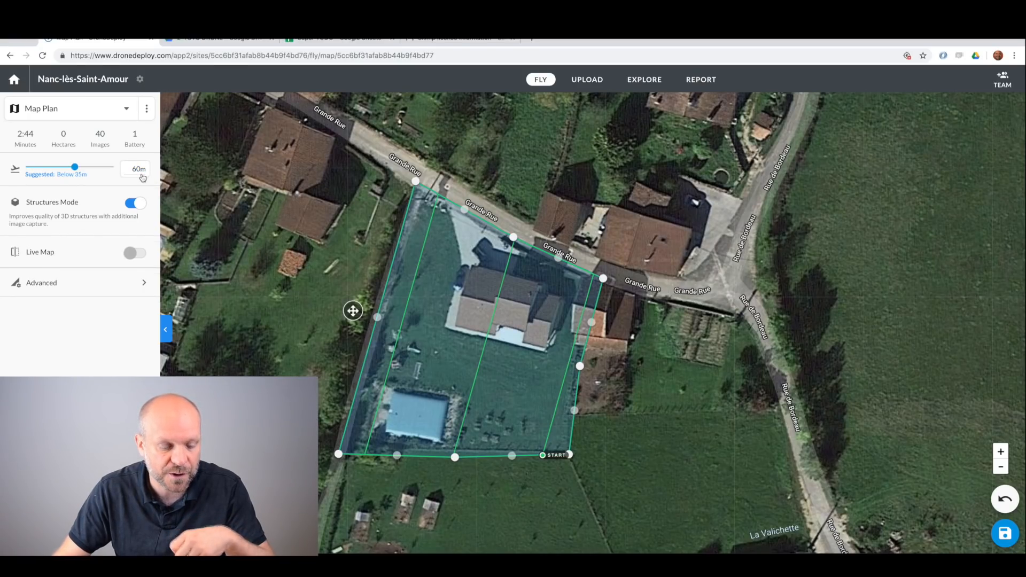
{"action": "key", "text": "Return"}
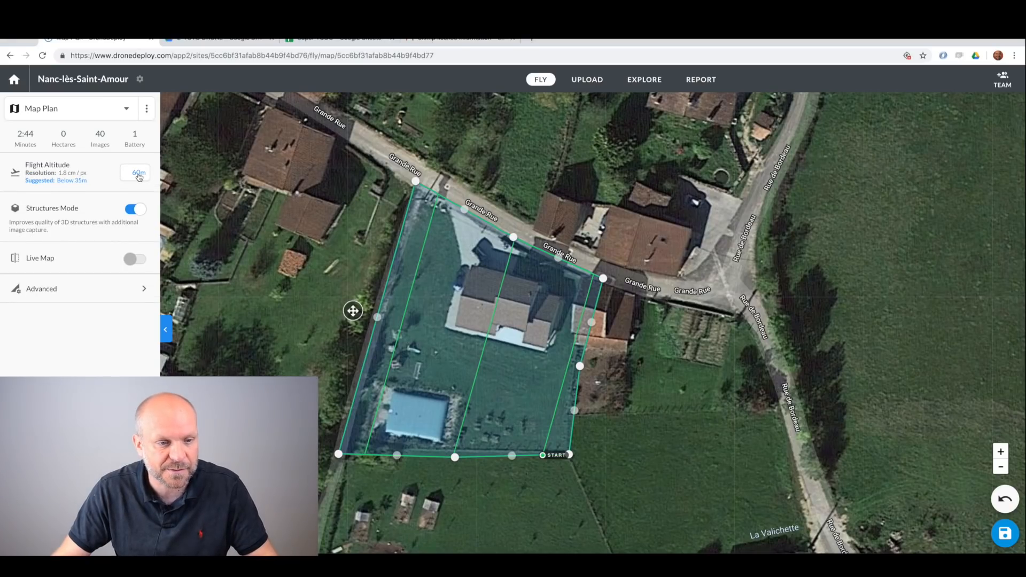
{"action": "left_click", "coordinate": [136, 171]}
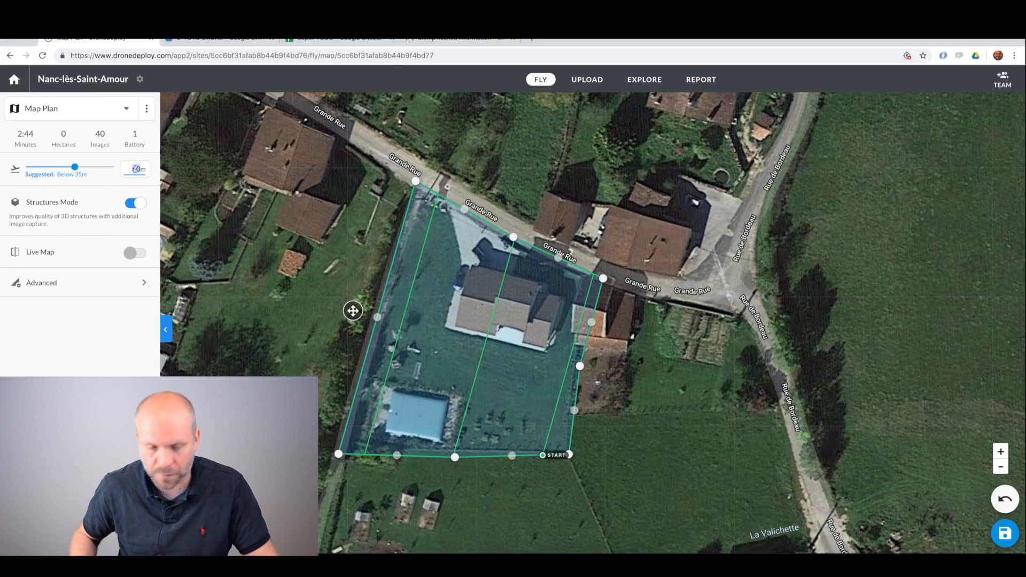
{"action": "type", "text": "35m"}
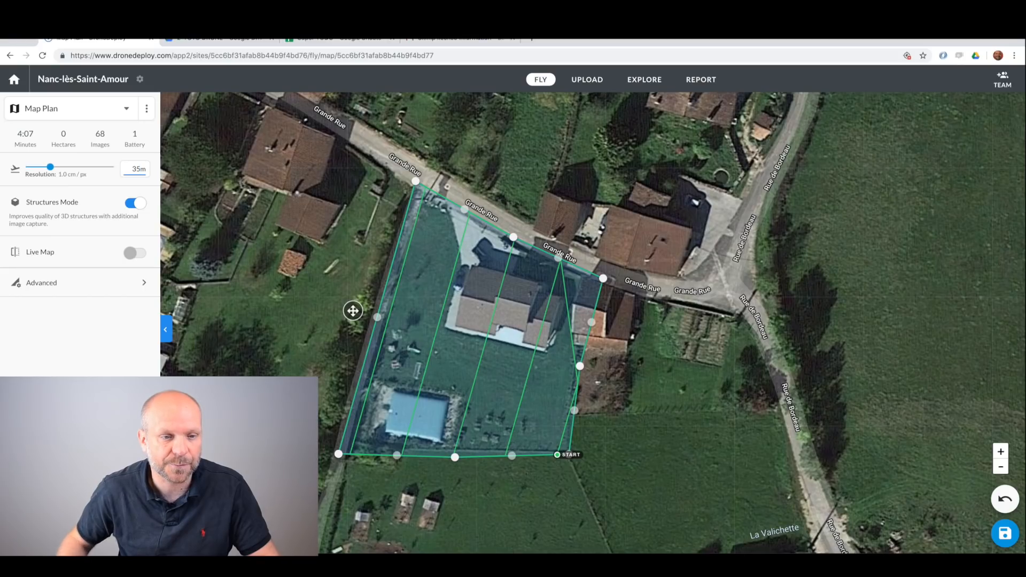
{"action": "left_click", "coordinate": [86, 183]}
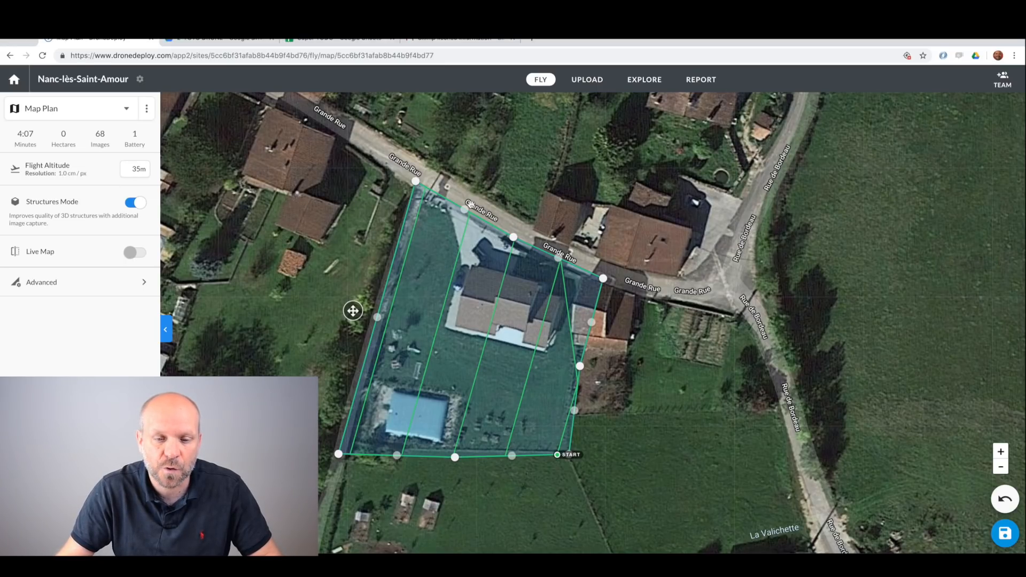
Add a boundary point on the flight area's western edge and adjust its position beside the path.
{"action": "left_click", "coordinate": [377, 318]}
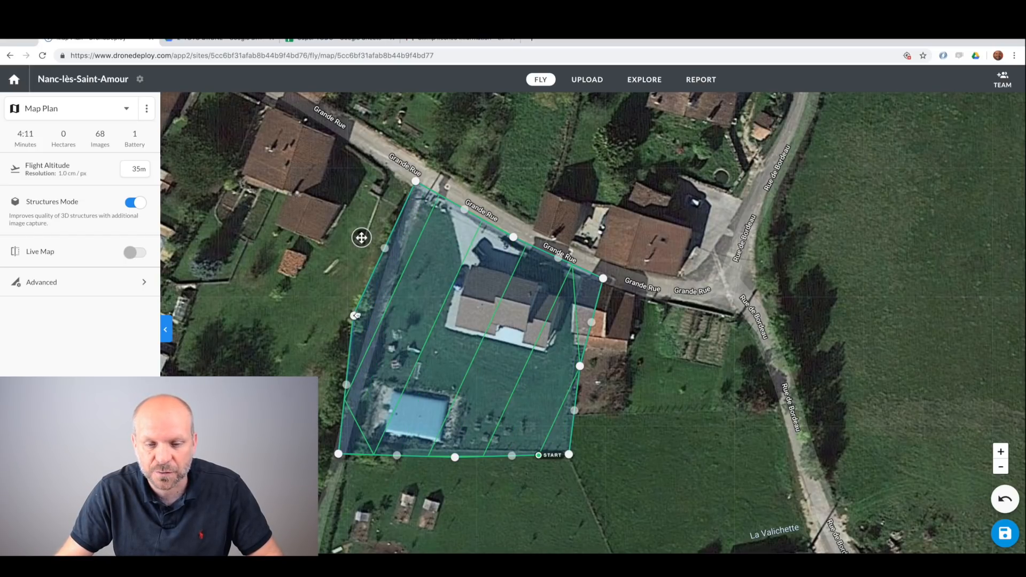
{"action": "left_click_drag", "start_coordinate": [378, 319], "coordinate": [381, 321]}
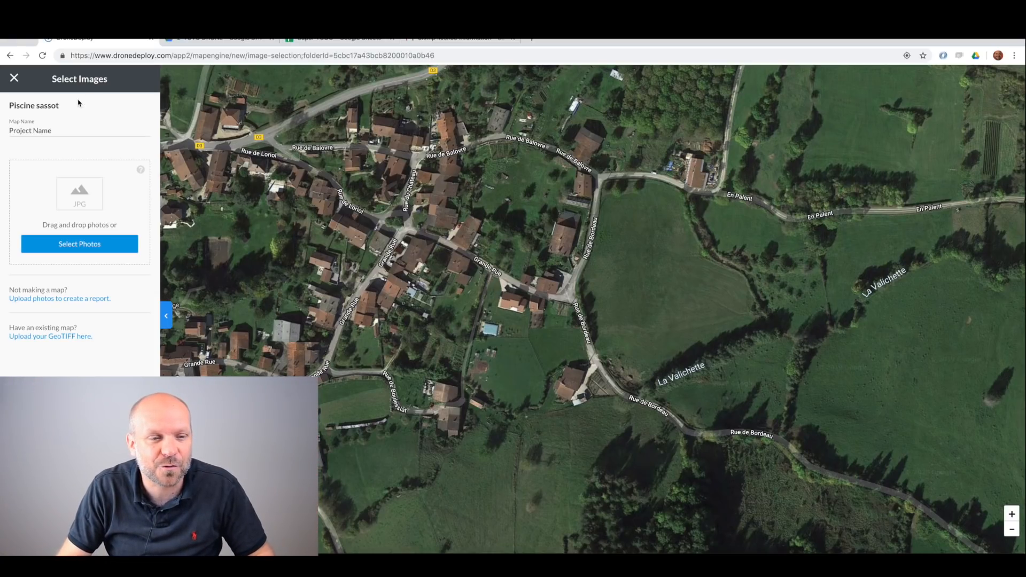
Leave the image selection and open the Piscine sassot project's flight plan from the dashboard.
{"action": "left_click", "coordinate": [13, 79]}
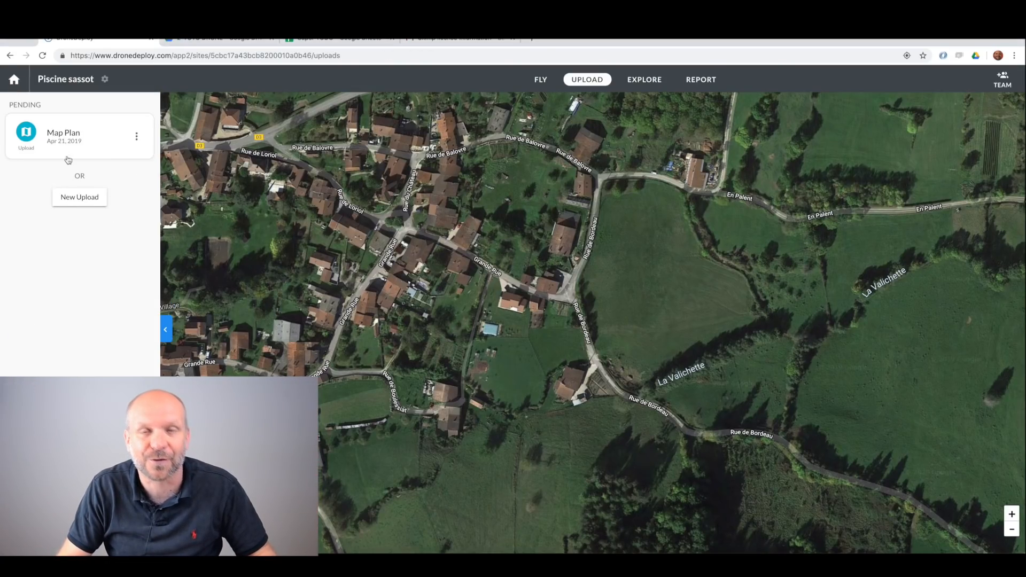
{"action": "left_click", "coordinate": [14, 82]}
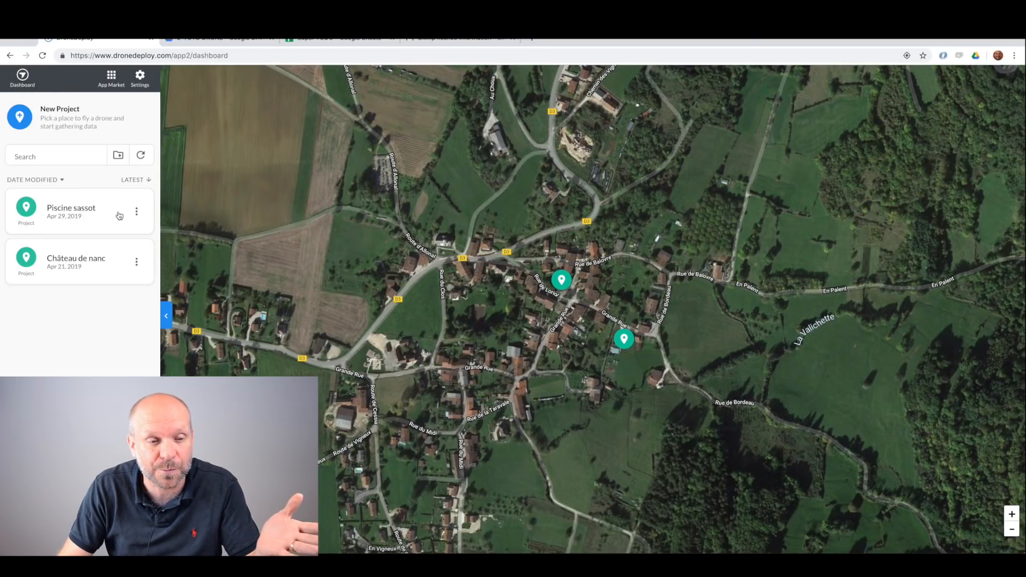
{"action": "left_click", "coordinate": [119, 216]}
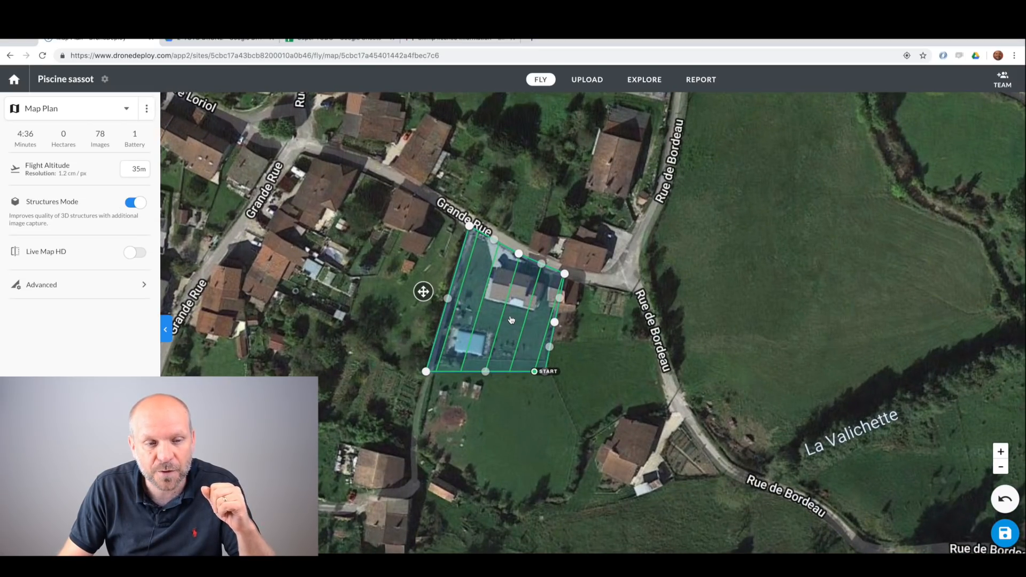
{"action": "scroll", "coordinate": [512, 319], "scroll_direction": "up", "scroll_amount": 2}
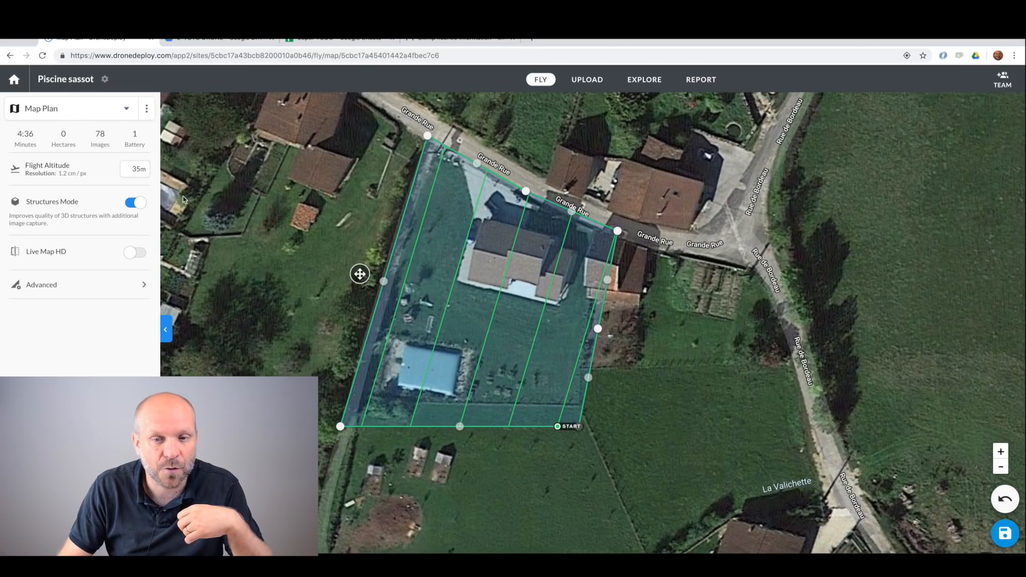
Start a new image upload for the Piscine sassot project and bring up the folder of drone photos.
{"action": "left_click", "coordinate": [588, 80]}
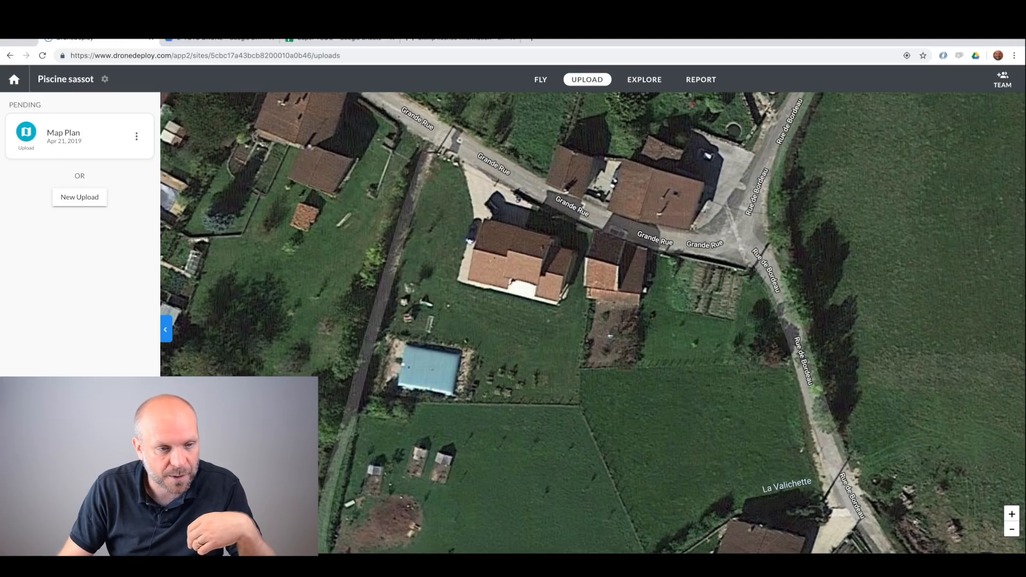
{"action": "left_click", "coordinate": [84, 198]}
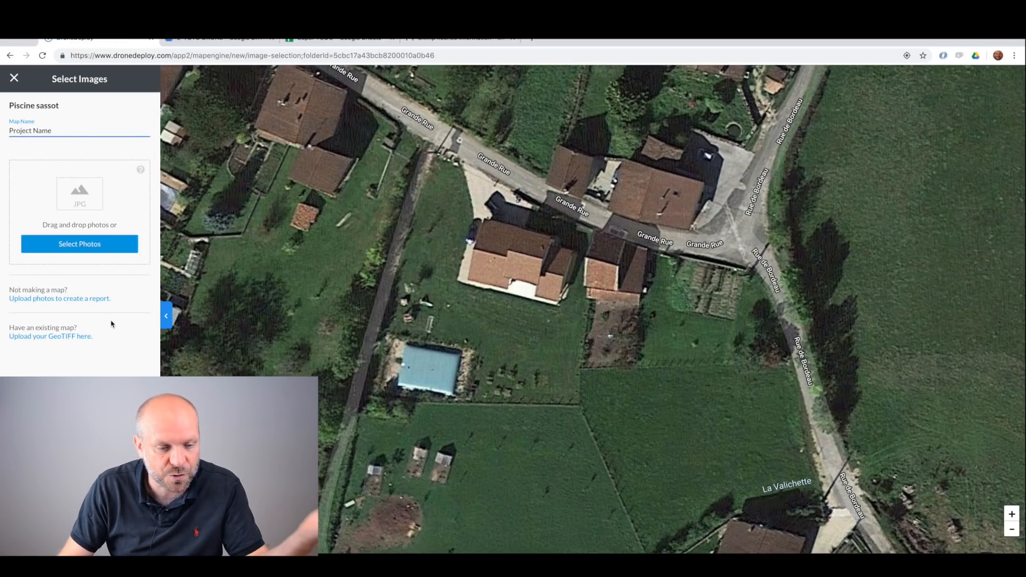
{"action": "left_click", "coordinate": [79, 244]}
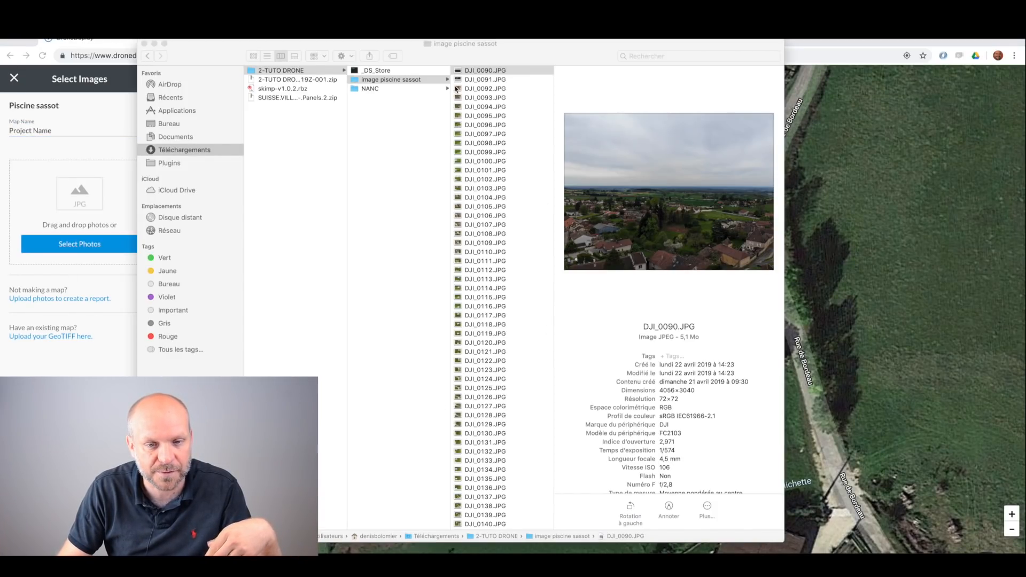
Preview the first drone photos in the image piscine sassot folder, from DJI_0090.JPG to DJI_0093.JPG.
{"action": "left_click", "coordinate": [502, 80]}
{"action": "left_click", "coordinate": [503, 72]}
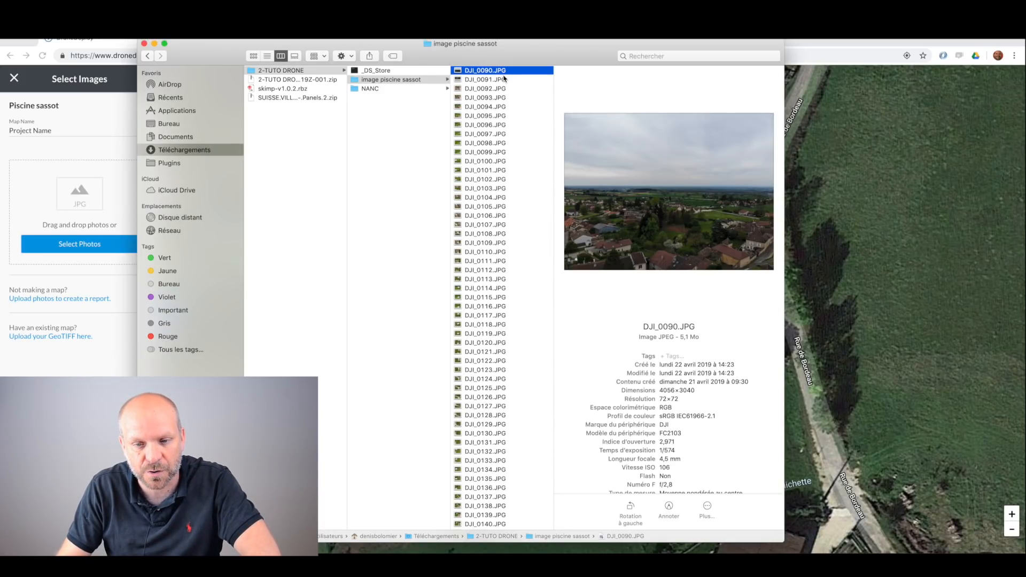
{"action": "left_click", "coordinate": [503, 80]}
{"action": "left_click", "coordinate": [505, 71]}
{"action": "left_click", "coordinate": [505, 80]}
{"action": "left_click", "coordinate": [505, 98]}
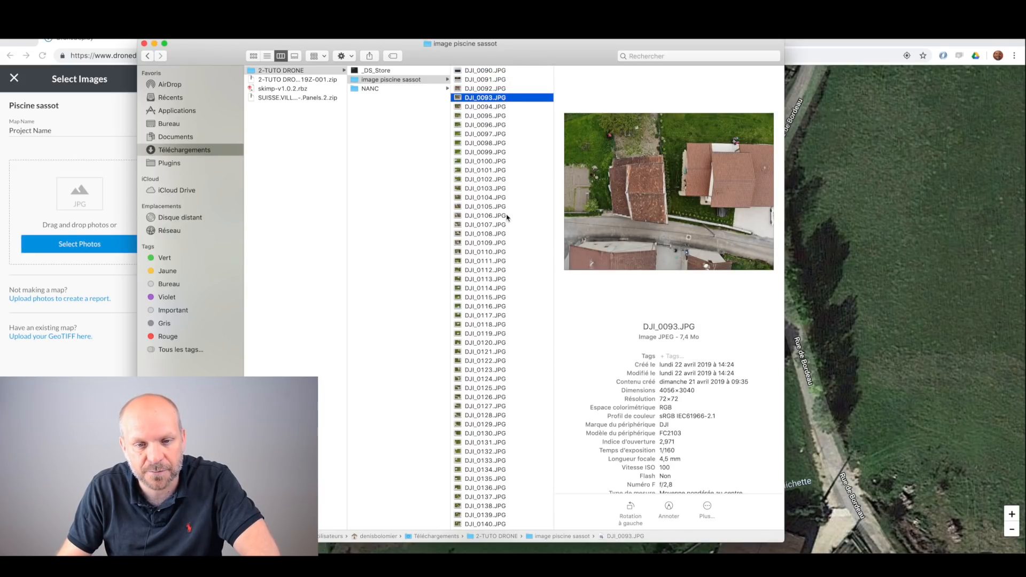
Add photos DJI_0092.JPG through DJI_0175.JPG from the image piscine sassot folder to the map upload.
{"action": "left_click", "coordinate": [491, 89]}
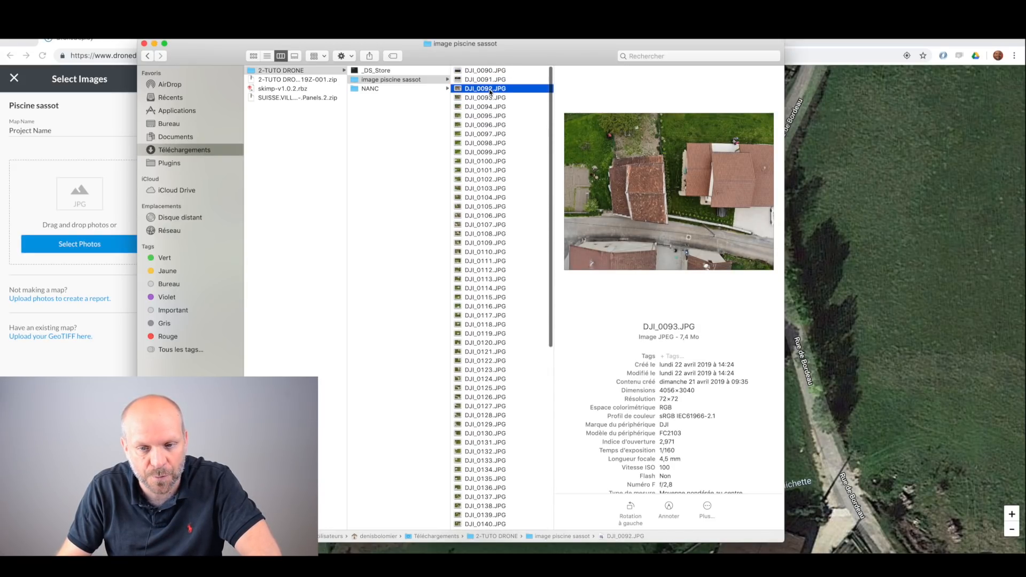
{"action": "scroll", "coordinate": [503, 184], "scroll_direction": "down", "scroll_amount": 6}
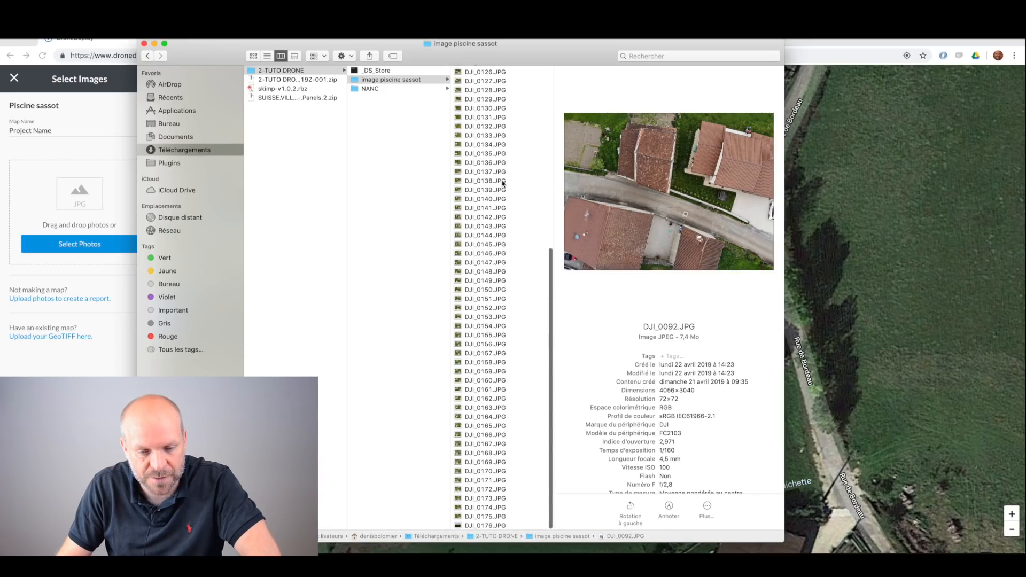
{"action": "left_click", "coordinate": [498, 517], "text": "shift"}
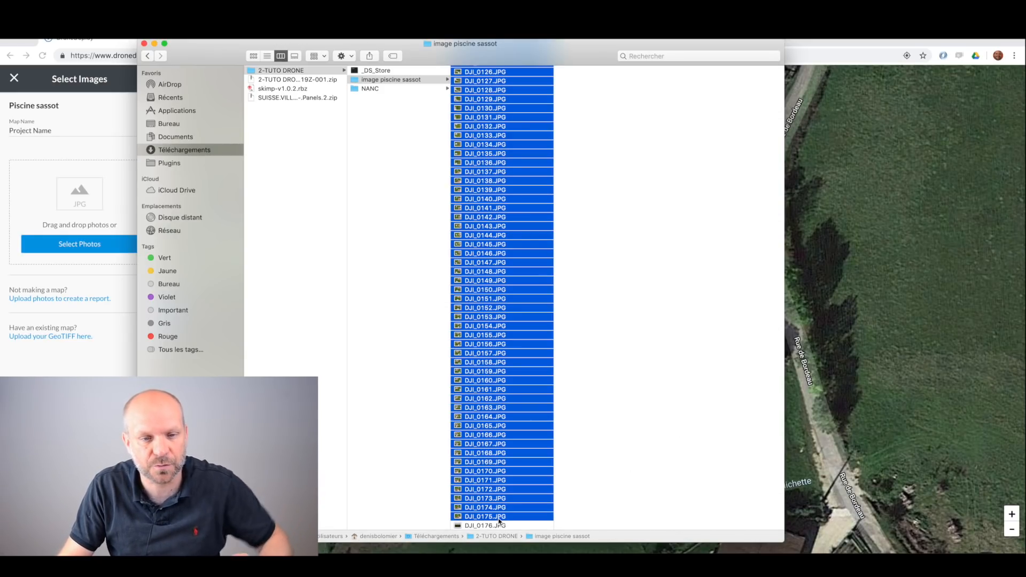
{"action": "left_click_drag", "start_coordinate": [454, 253], "coordinate": [77, 214]}
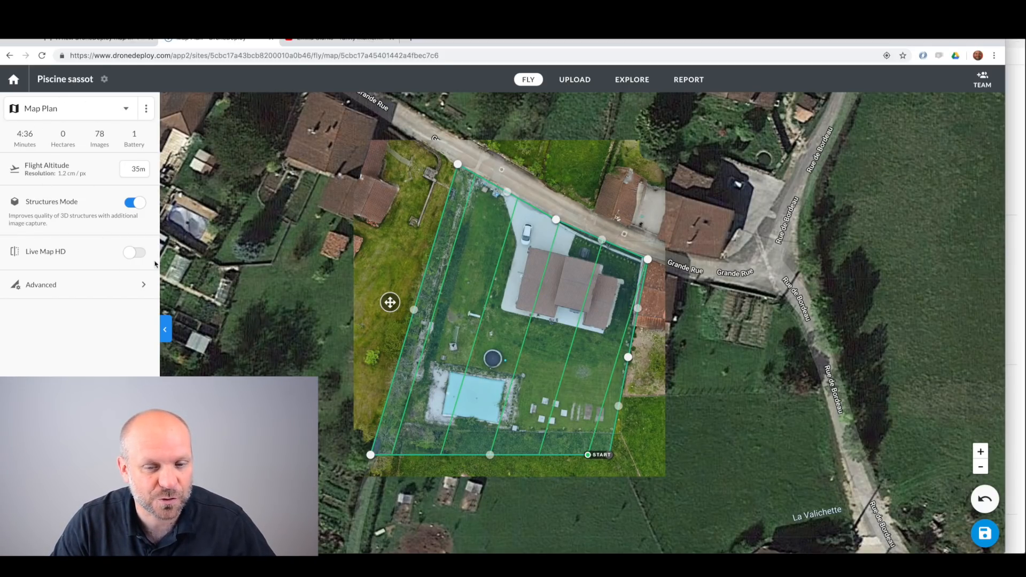
Open the processed map of the Piscine sassot project and examine the image detail around the house and road.
{"action": "left_click", "coordinate": [632, 81]}
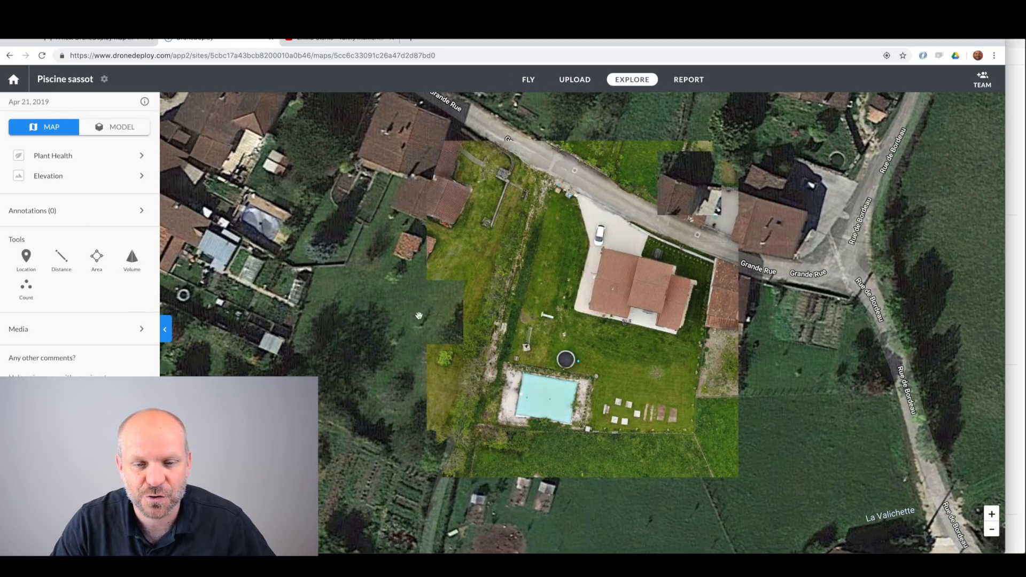
{"action": "scroll", "coordinate": [447, 363], "scroll_direction": "down", "scroll_amount": 1}
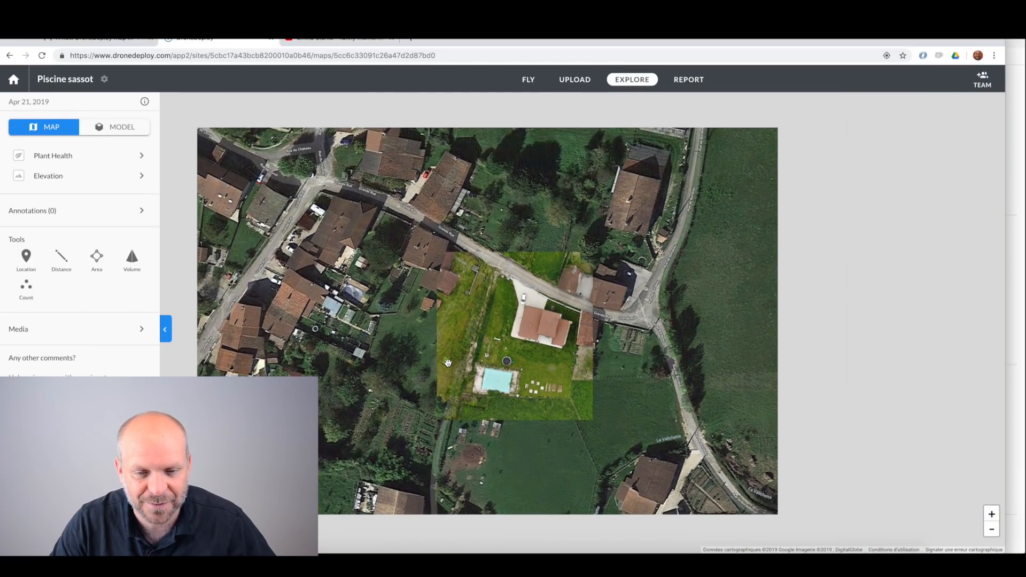
{"action": "scroll", "coordinate": [533, 336], "scroll_direction": "up", "scroll_amount": 2}
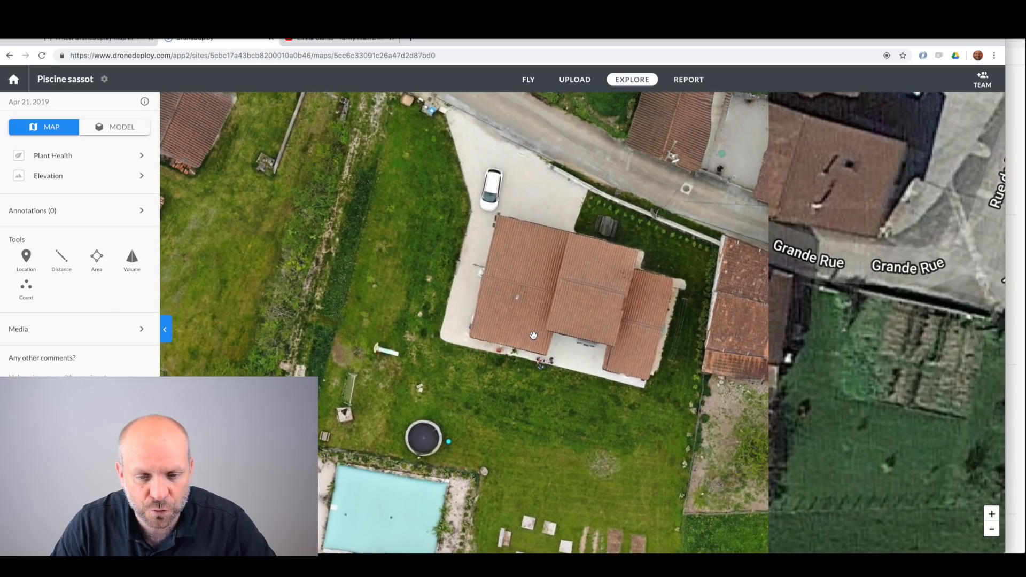
{"action": "scroll", "coordinate": [533, 335], "scroll_direction": "down", "scroll_amount": 2}
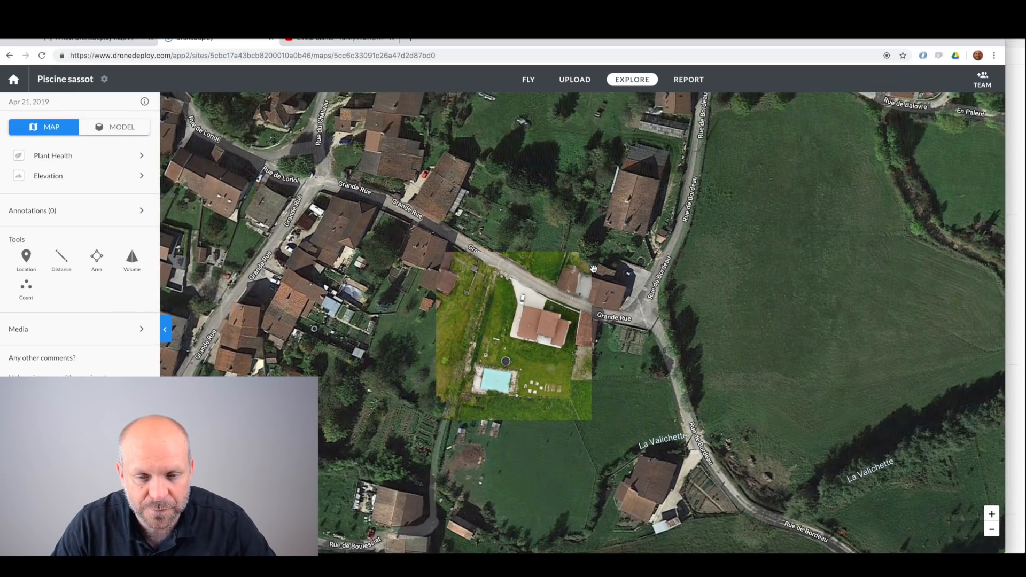
{"action": "scroll", "coordinate": [590, 267], "scroll_direction": "up", "scroll_amount": 2}
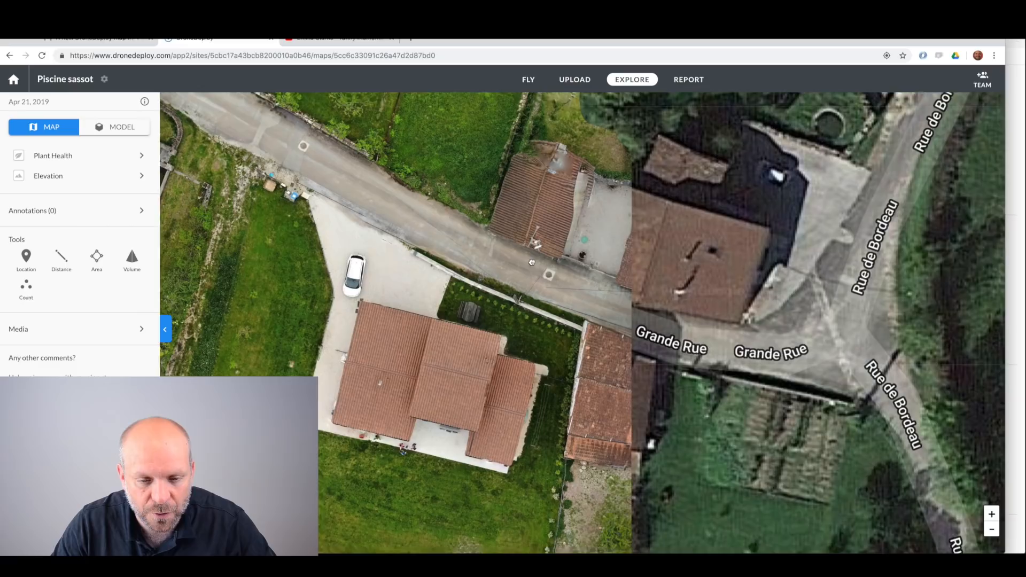
{"action": "left_click_drag", "start_coordinate": [532, 263], "coordinate": [524, 177]}
{"action": "scroll", "coordinate": [548, 319], "scroll_direction": "up", "scroll_amount": 2}
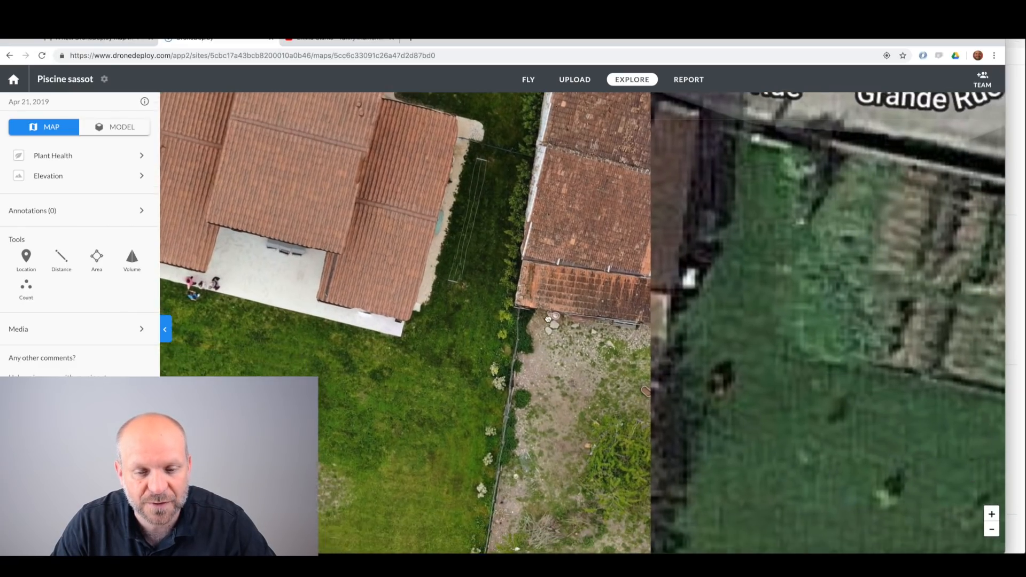
Examine the map's image detail over the neighbouring plot, the road and the pool, and compare it with the surrounding satellite imagery.
{"action": "left_click_drag", "start_coordinate": [547, 319], "coordinate": [503, 214]}
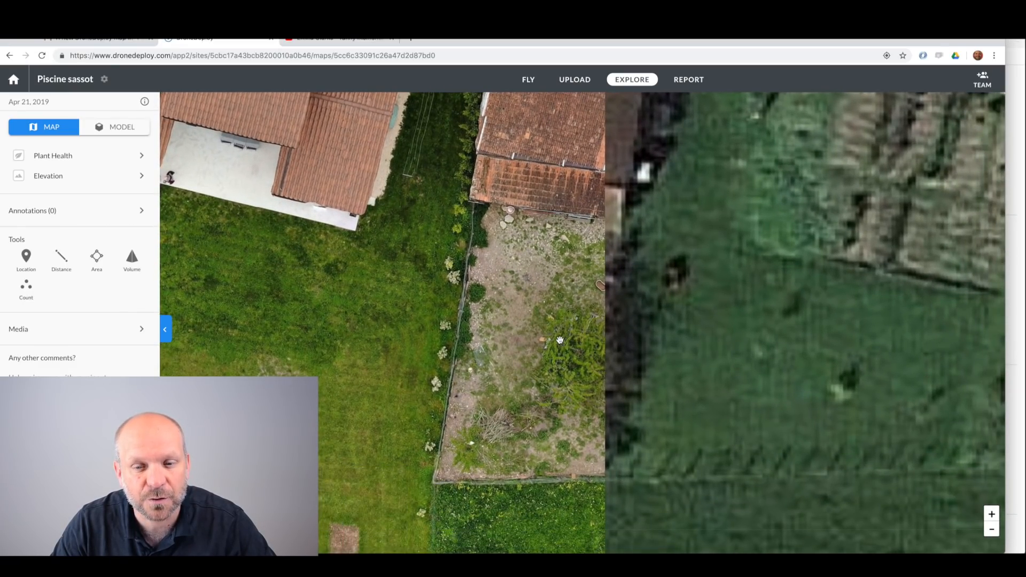
{"action": "left_click_drag", "start_coordinate": [441, 279], "coordinate": [594, 410]}
{"action": "left_click_drag", "start_coordinate": [594, 121], "coordinate": [545, 349]}
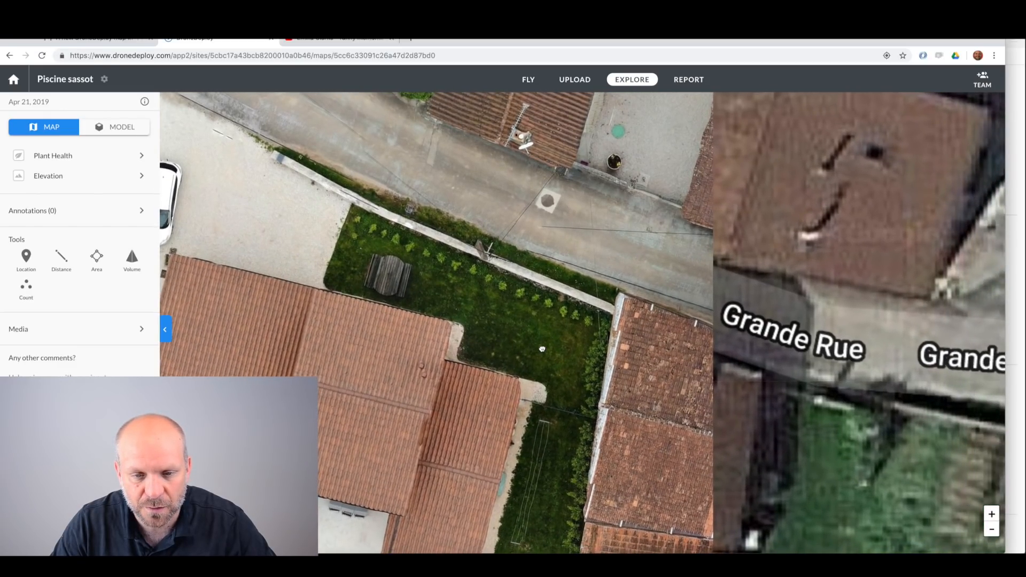
{"action": "left_click_drag", "start_coordinate": [466, 257], "coordinate": [814, 334]}
{"action": "left_click_drag", "start_coordinate": [482, 367], "coordinate": [776, 289]}
{"action": "left_click_drag", "start_coordinate": [469, 387], "coordinate": [733, 282]}
{"action": "left_click_drag", "start_coordinate": [721, 448], "coordinate": [530, 216]}
{"action": "scroll", "coordinate": [521, 254], "scroll_direction": "down", "scroll_amount": 1}
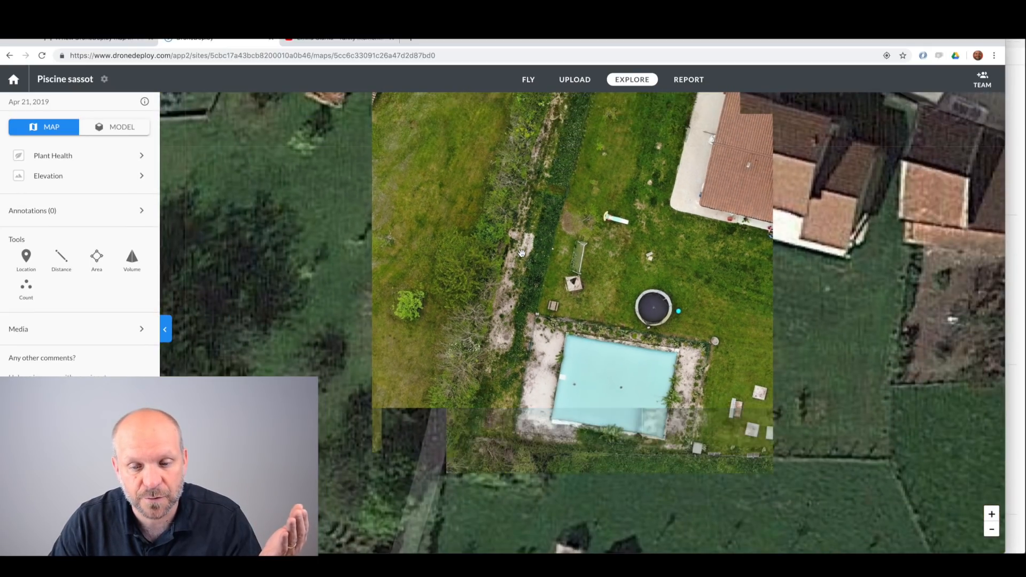
{"action": "scroll", "coordinate": [562, 392], "scroll_direction": "up", "scroll_amount": 3}
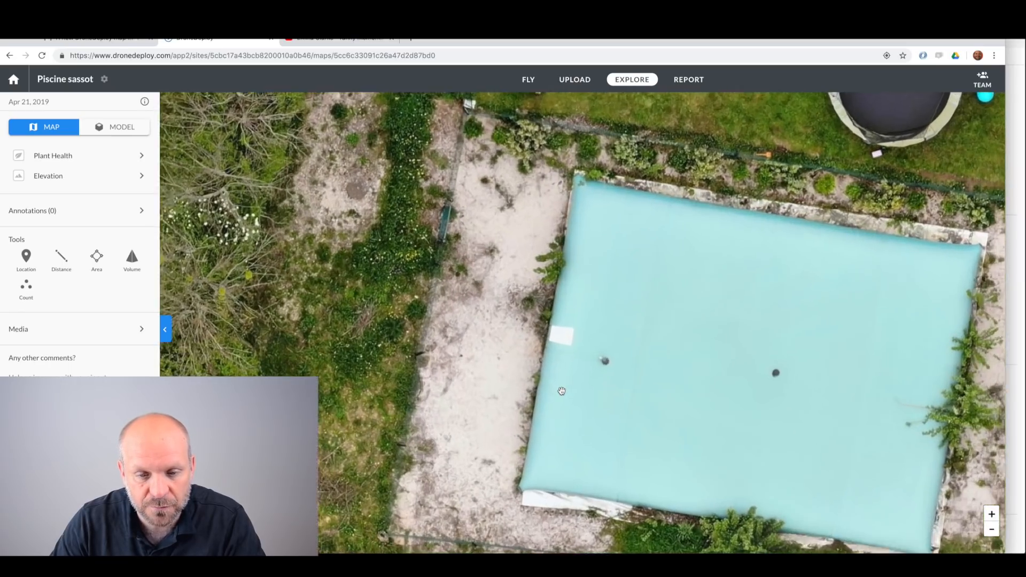
{"action": "scroll", "coordinate": [562, 390], "scroll_direction": "down", "scroll_amount": 4}
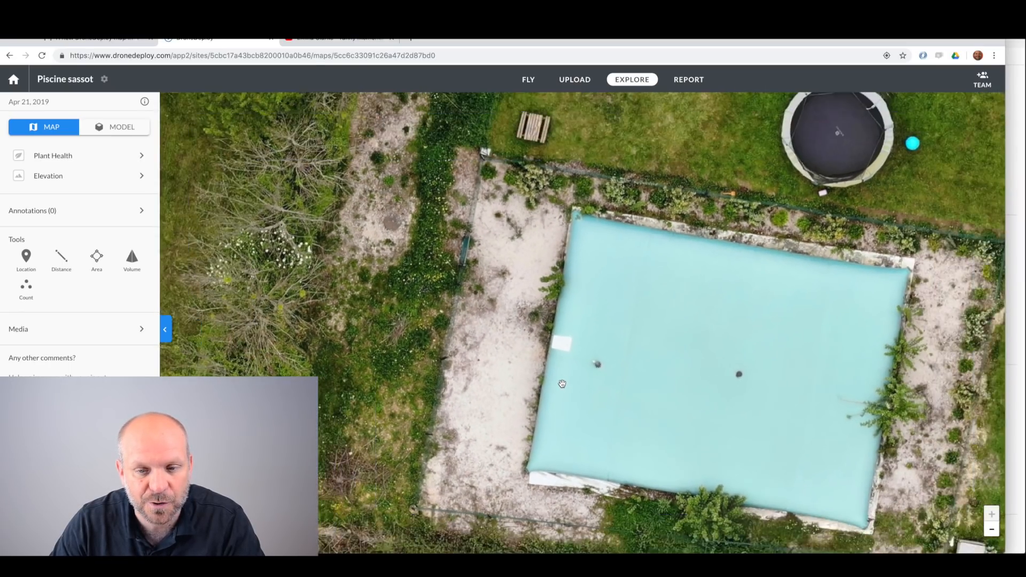
{"action": "scroll", "coordinate": [562, 383], "scroll_direction": "down", "scroll_amount": 2}
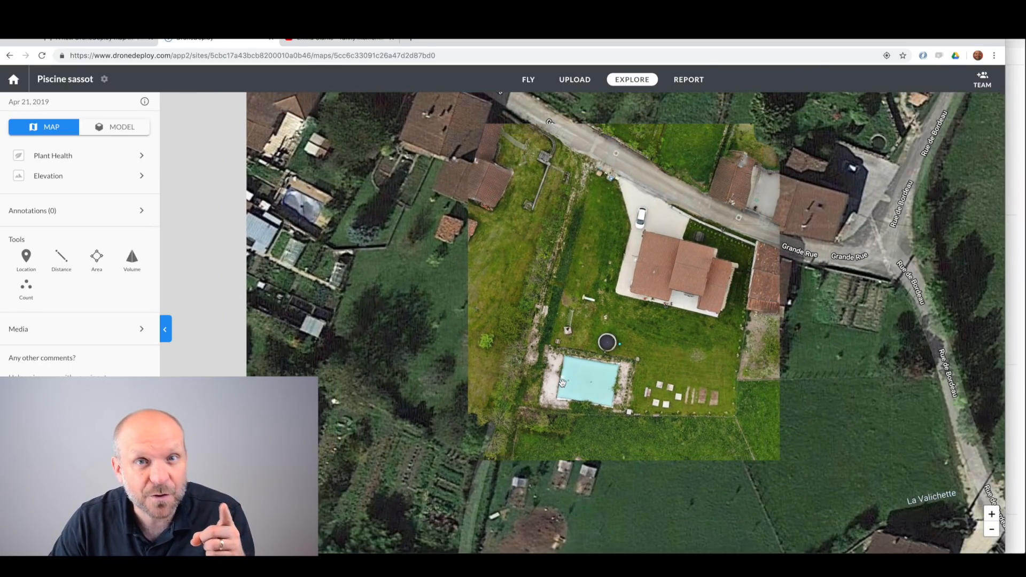
Display the 3D model of the site and examine the house, the road, the pool and the whole terrain from several angles.
{"action": "left_click", "coordinate": [128, 129]}
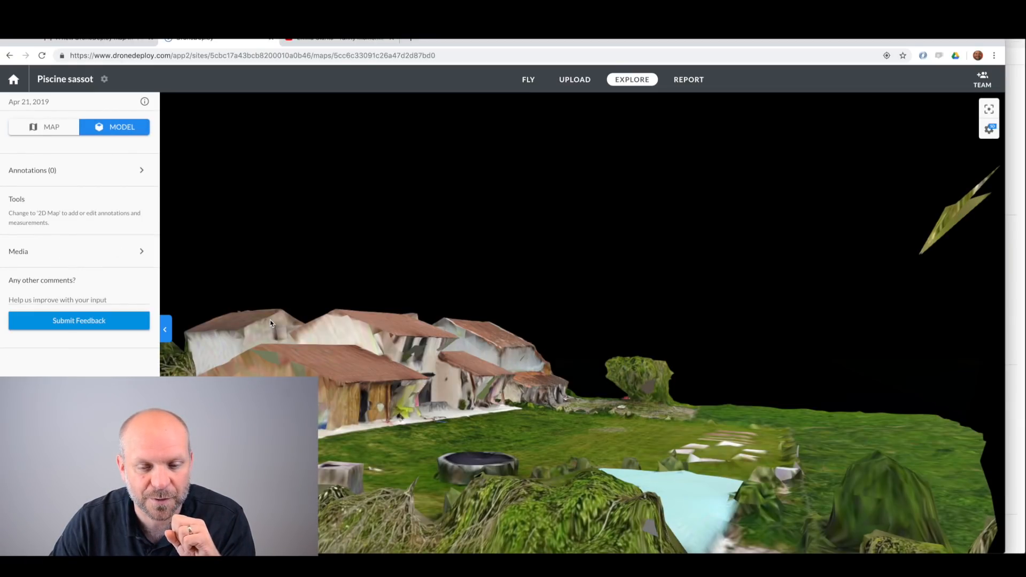
{"action": "left_click_drag", "start_coordinate": [585, 408], "coordinate": [507, 441]}
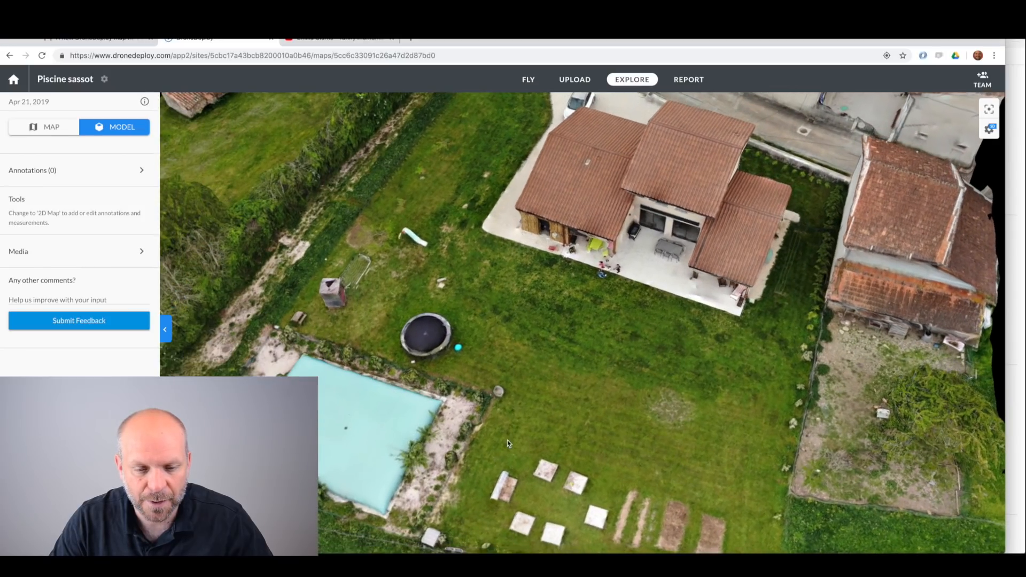
{"action": "scroll", "coordinate": [512, 400], "scroll_direction": "down", "scroll_amount": 3}
{"action": "right_click_drag", "start_coordinate": [567, 401], "coordinate": [546, 404]}
{"action": "left_click_drag", "start_coordinate": [547, 403], "coordinate": [396, 413]}
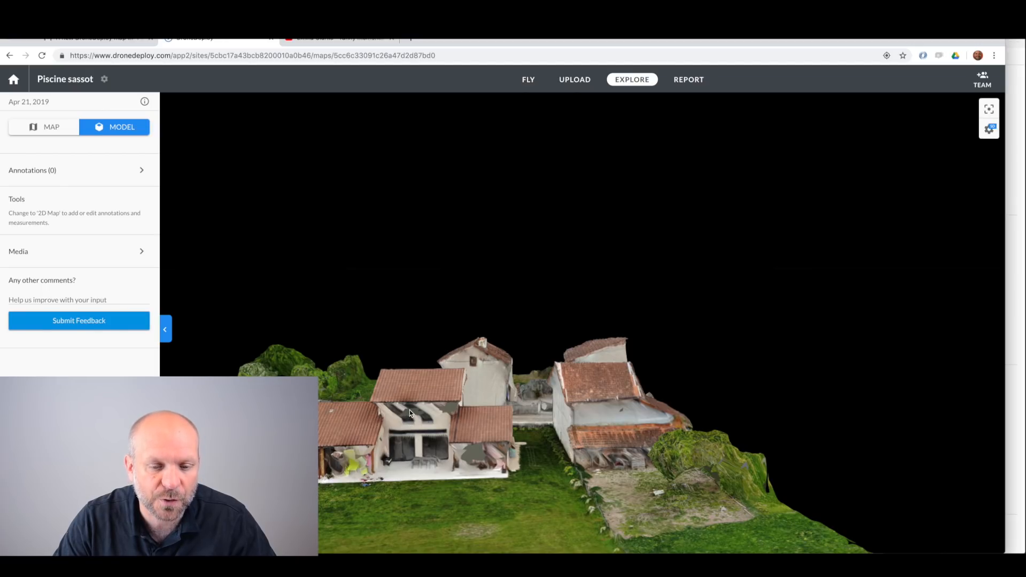
{"action": "left_click_drag", "start_coordinate": [406, 421], "coordinate": [365, 486]}
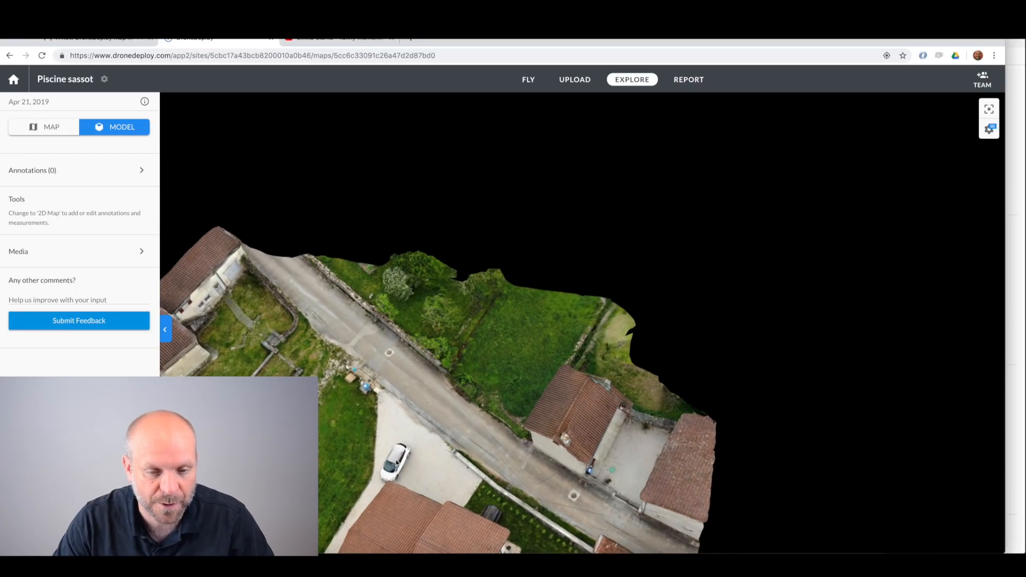
{"action": "mouse_move", "coordinate": [412, 456]}
{"action": "left_mouse_down"}
{"action": "mouse_move", "coordinate": [483, 366]}
{"action": "mouse_move", "coordinate": [422, 459]}
{"action": "left_mouse_up"}
{"action": "right_click_drag", "start_coordinate": [423, 460], "coordinate": [550, 277]}
{"action": "left_click_drag", "start_coordinate": [551, 277], "coordinate": [564, 292]}
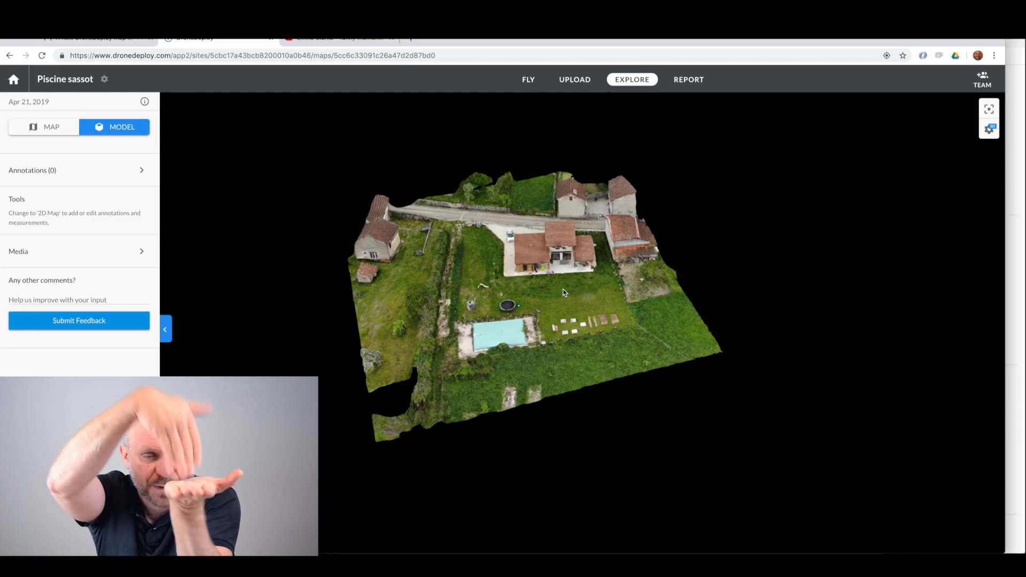
{"action": "left_click_drag", "start_coordinate": [506, 287], "coordinate": [454, 264]}
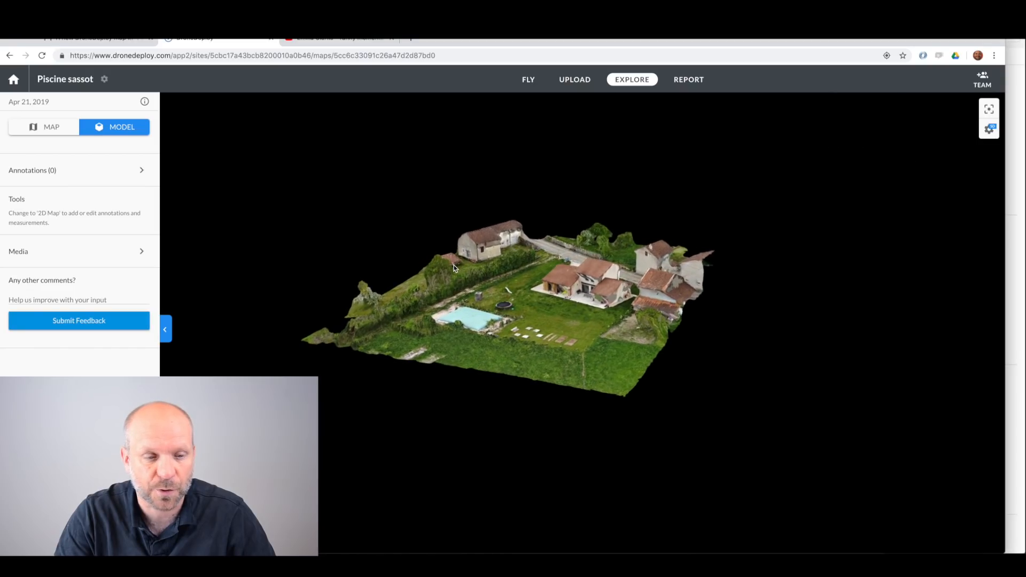
Export the 2D orthomosaic as a single GeoTIFF image at 2 cm/px and download it from the export e-mail in Gmail.
{"action": "left_click", "coordinate": [50, 128]}
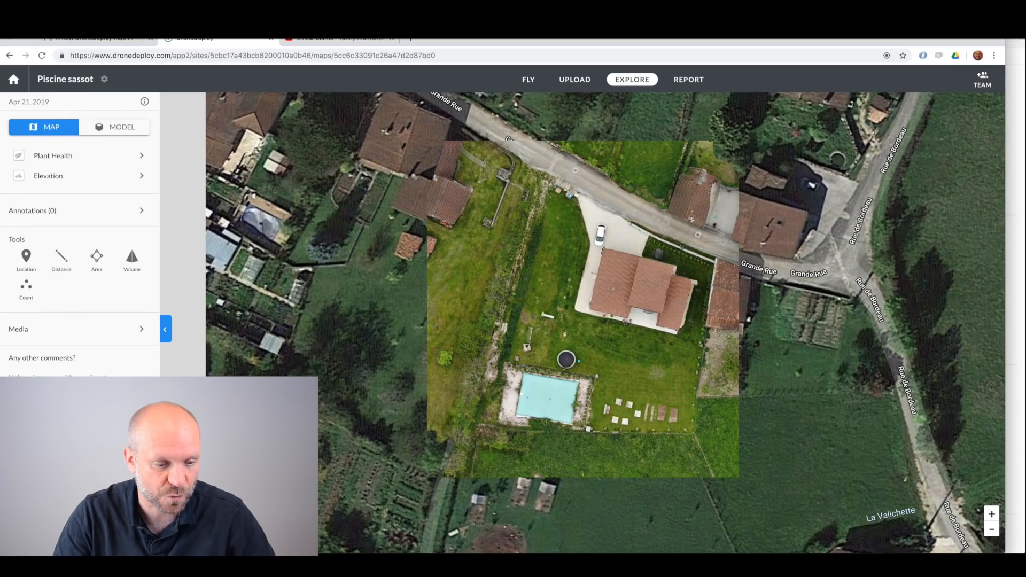
{"action": "left_click", "coordinate": [41, 538]}
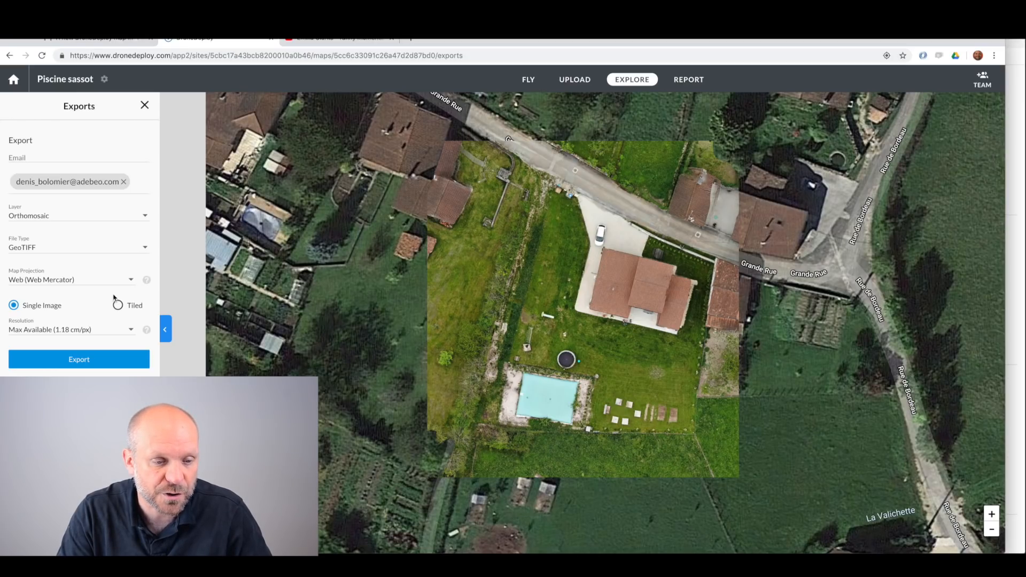
{"action": "left_click", "coordinate": [134, 330]}
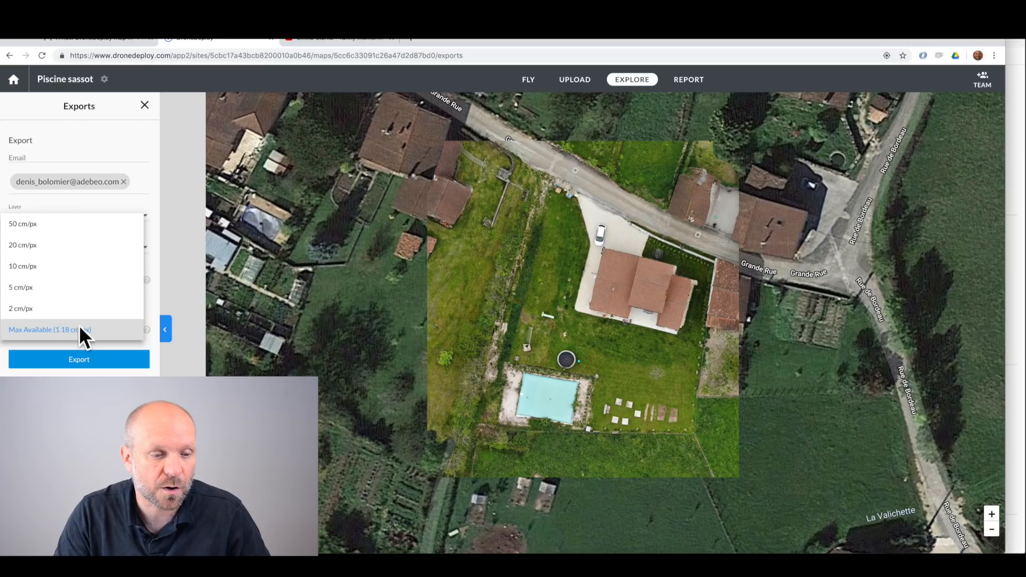
{"action": "left_click", "coordinate": [36, 313]}
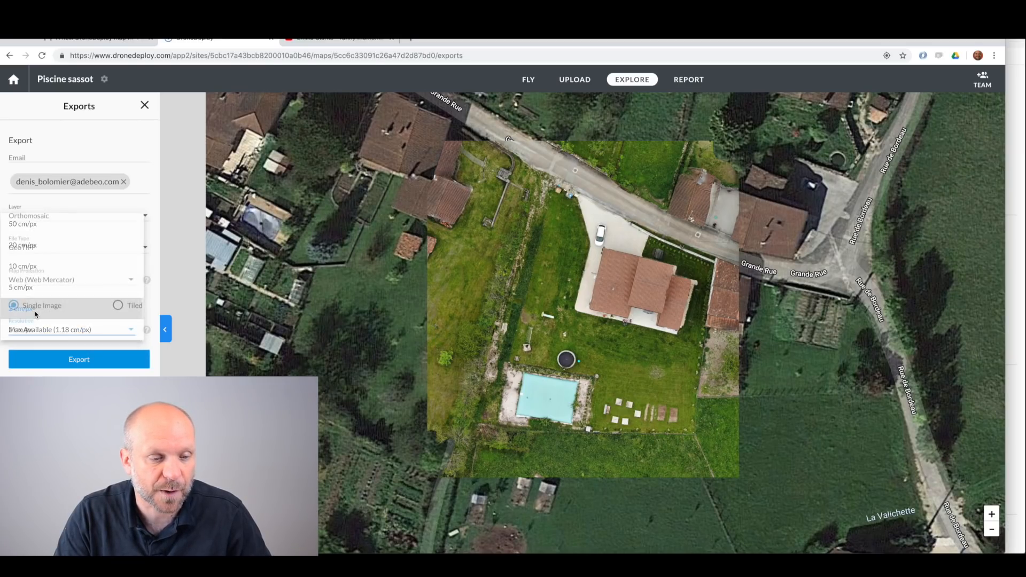
{"action": "left_click", "coordinate": [73, 330]}
{"action": "left_click", "coordinate": [73, 330]}
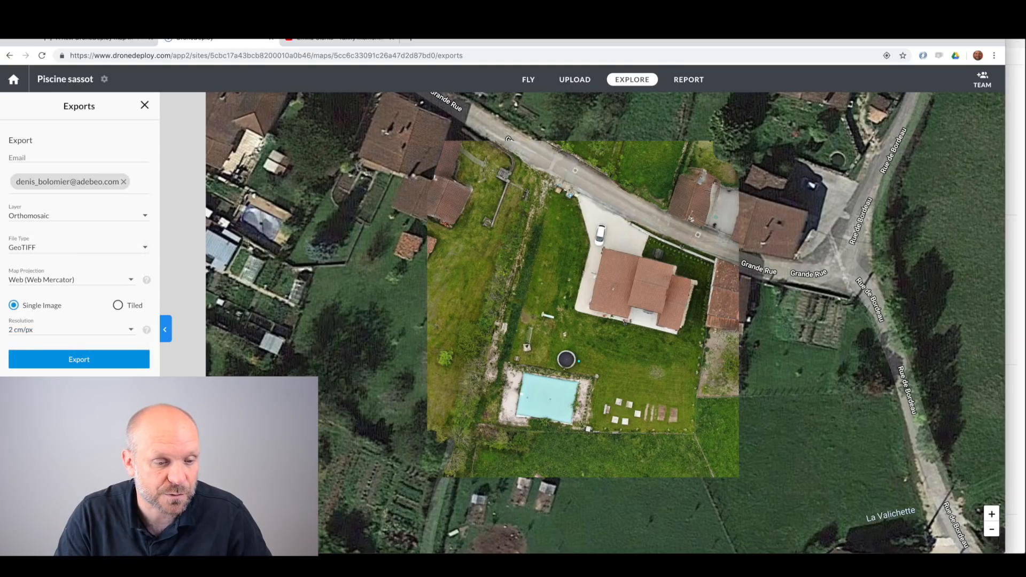
{"action": "left_click", "coordinate": [75, 361]}
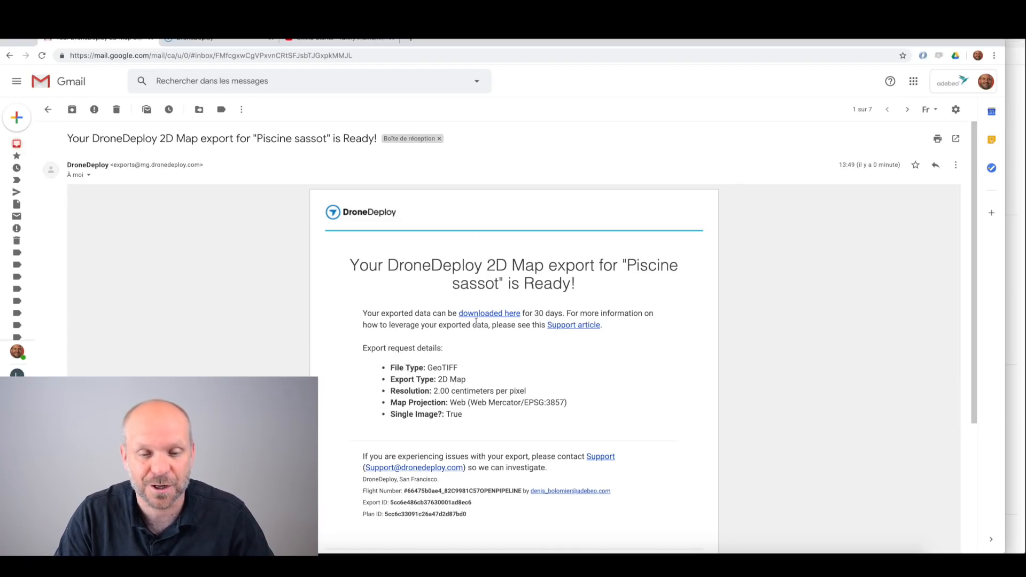
{"action": "left_click", "coordinate": [480, 318]}
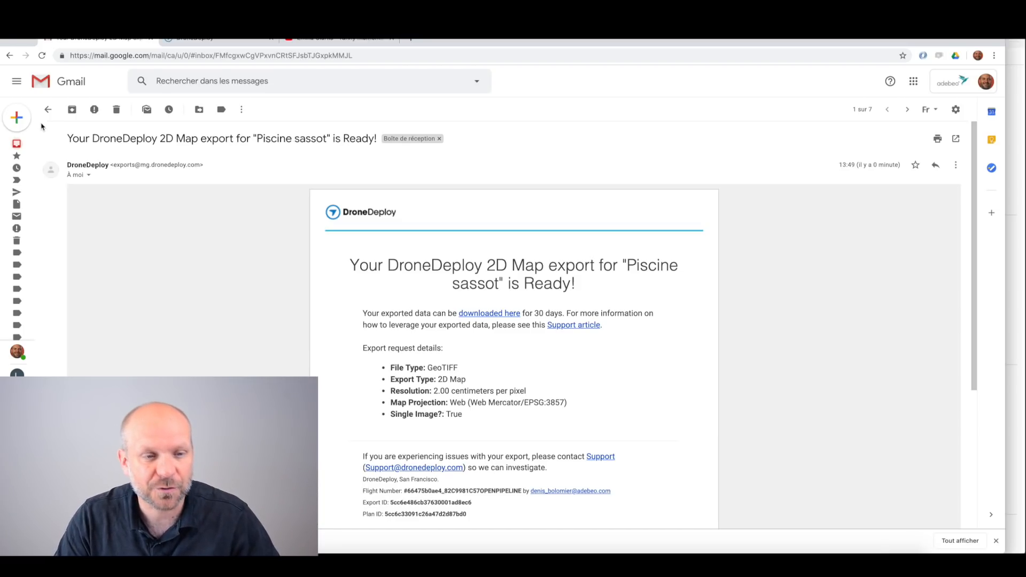
Return to DroneDeploy and export the site's 3D model in 3D Model (.obj) format.
{"action": "left_click", "coordinate": [184, 40]}
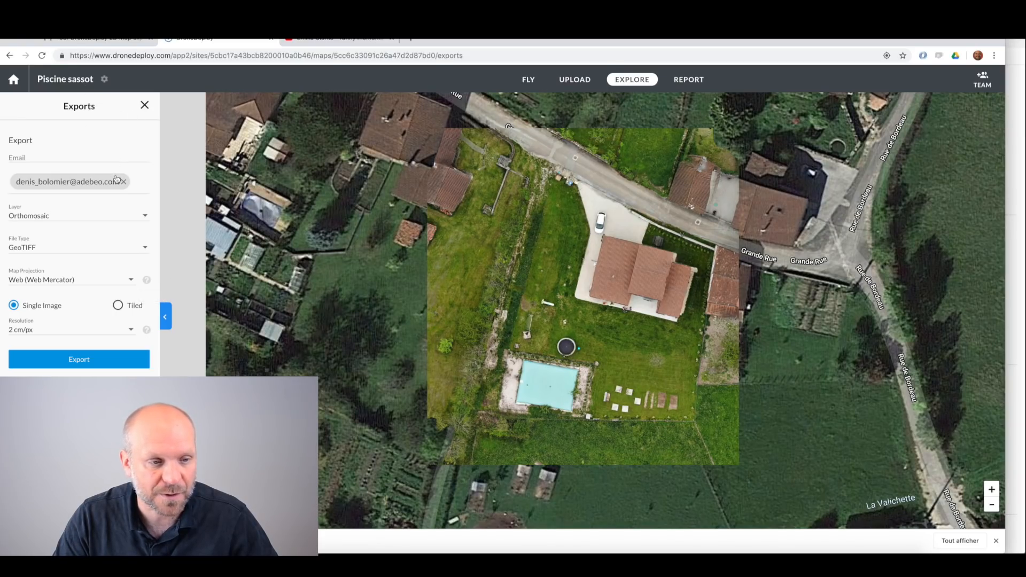
{"action": "left_click", "coordinate": [144, 105]}
{"action": "left_click", "coordinate": [130, 128]}
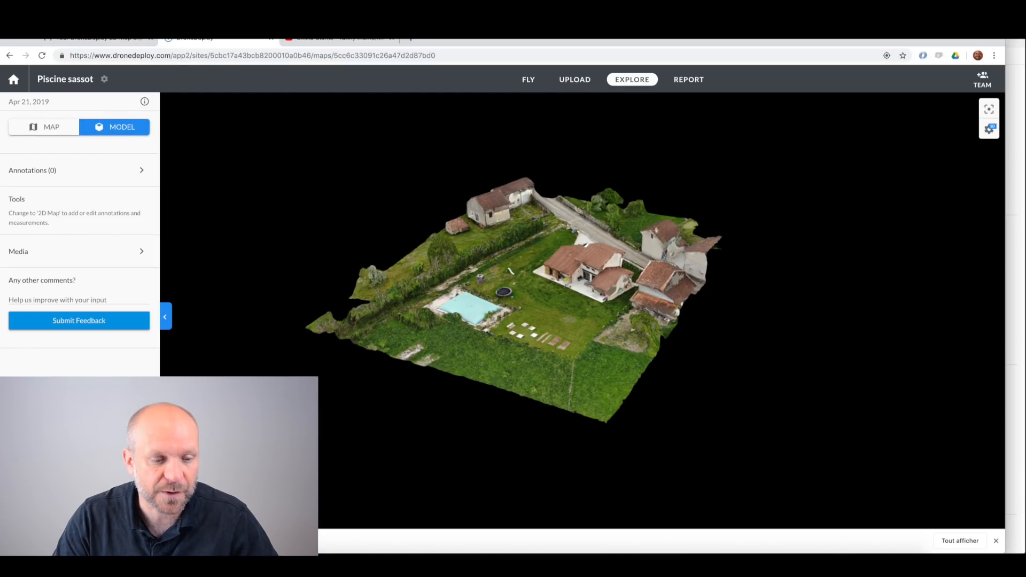
{"action": "left_click", "coordinate": [41, 513]}
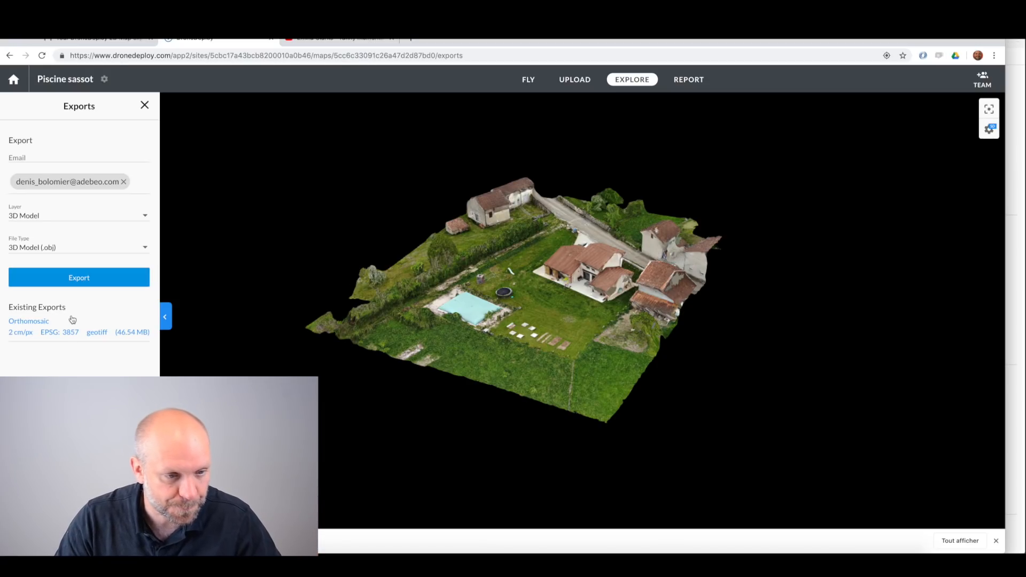
{"action": "left_click", "coordinate": [83, 285]}
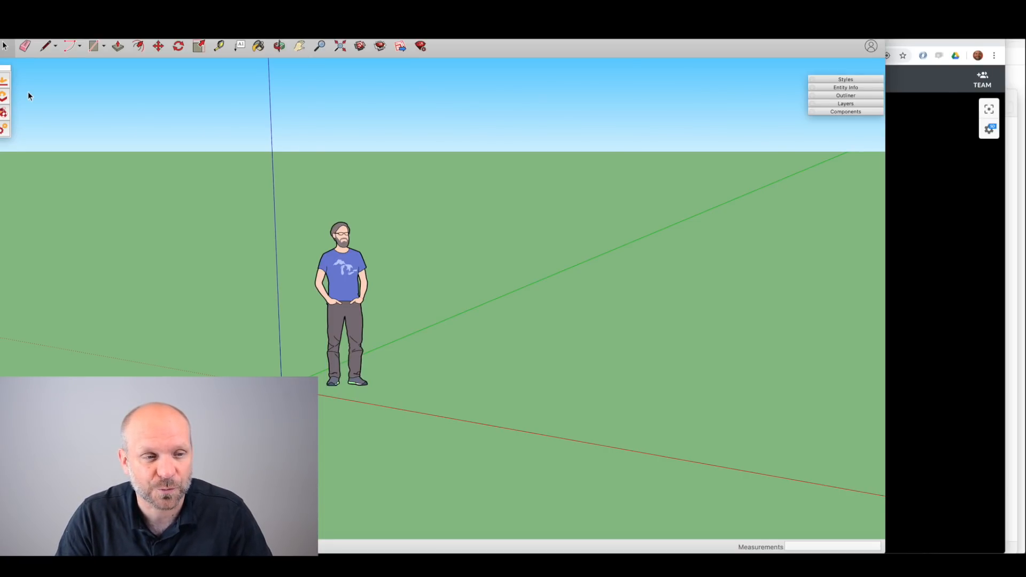
In Finder, unzip the downloaded orthomosaic archive and inspect its .tif, .tfw and .kml files.
{"action": "key", "text": "super+Tab"}
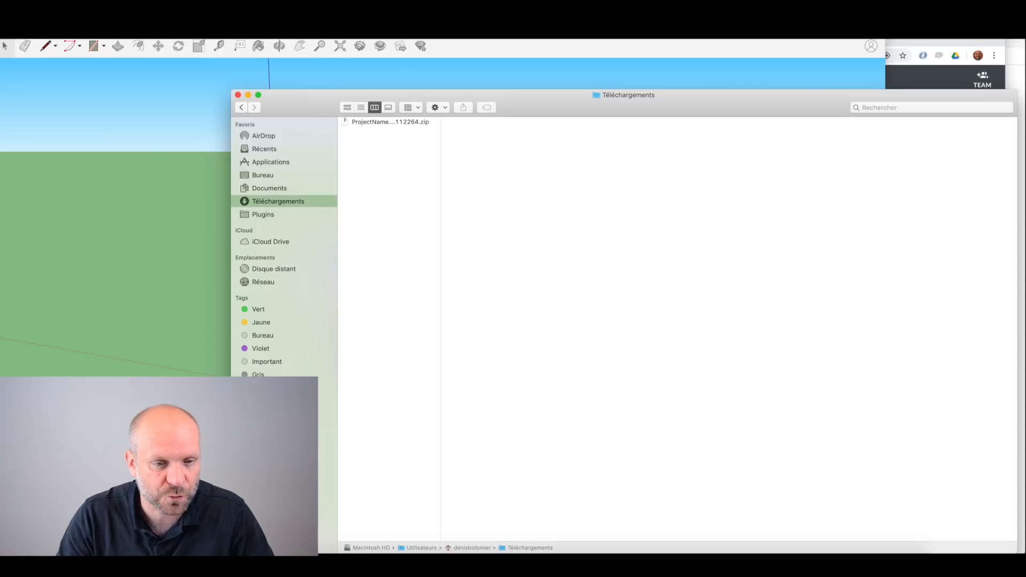
{"action": "double_click", "coordinate": [367, 125]}
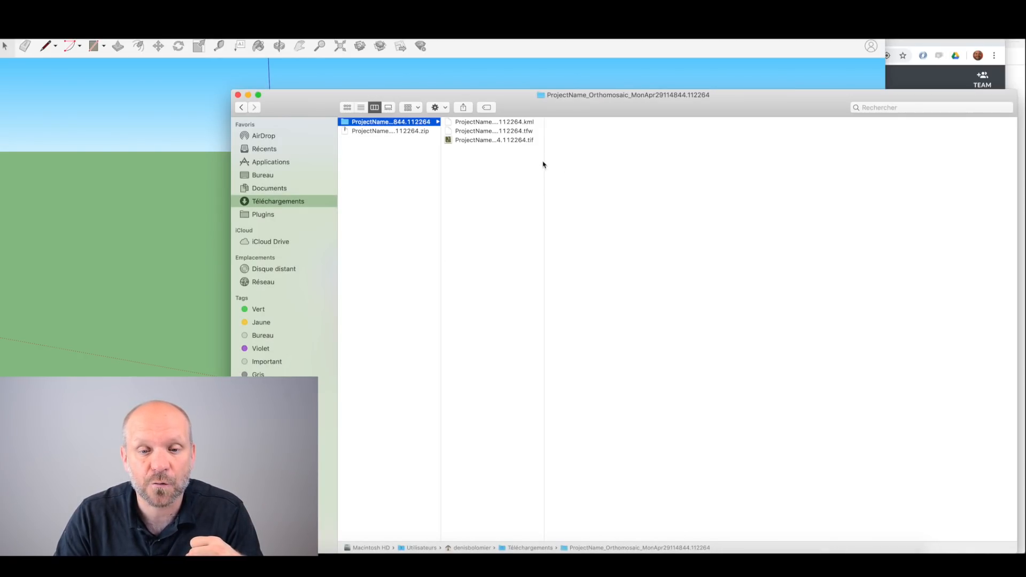
{"action": "left_click_drag", "start_coordinate": [544, 160], "coordinate": [617, 159]}
{"action": "left_click", "coordinate": [570, 140]}
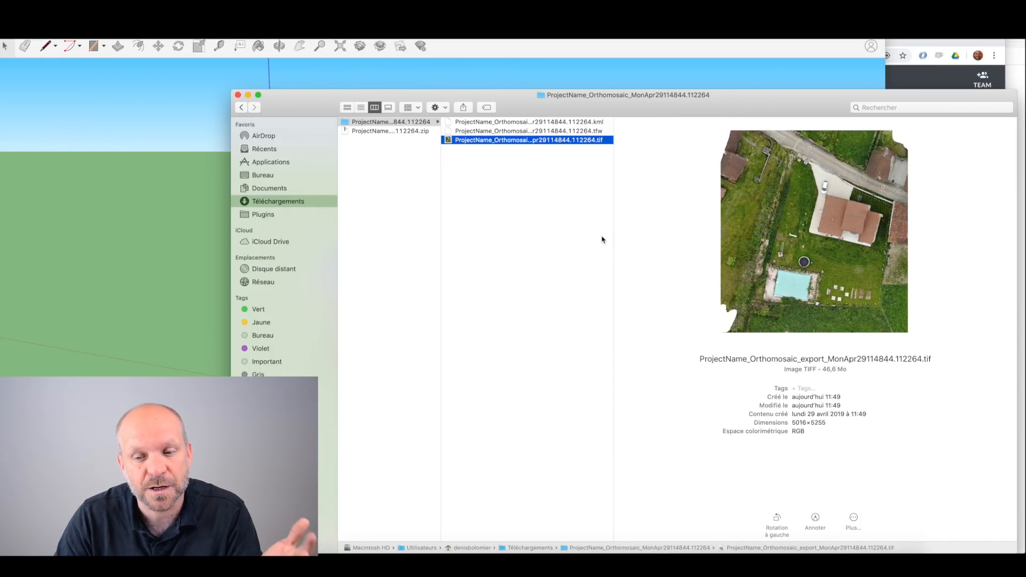
{"action": "left_click", "coordinate": [588, 131]}
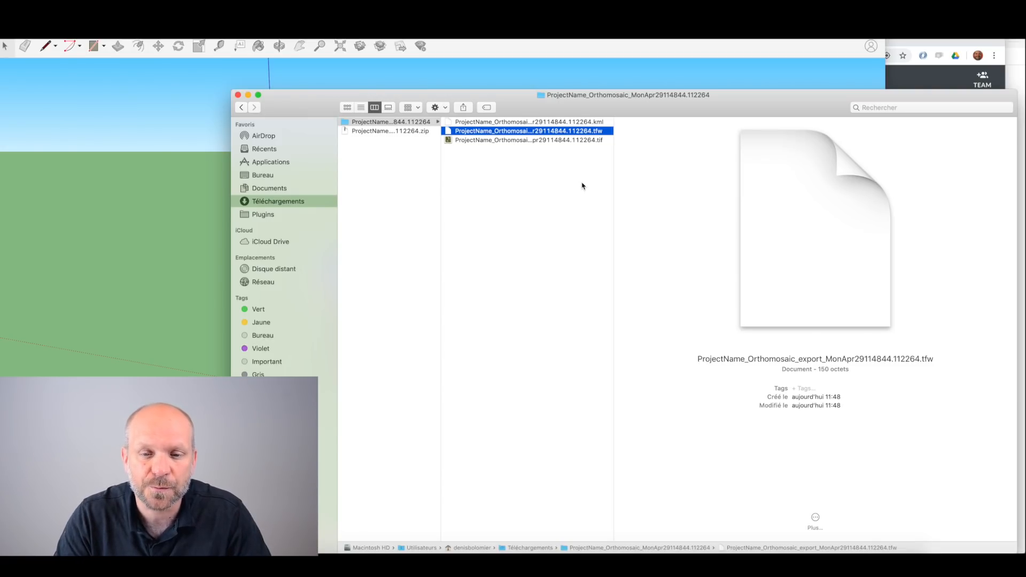
{"action": "left_click", "coordinate": [590, 122]}
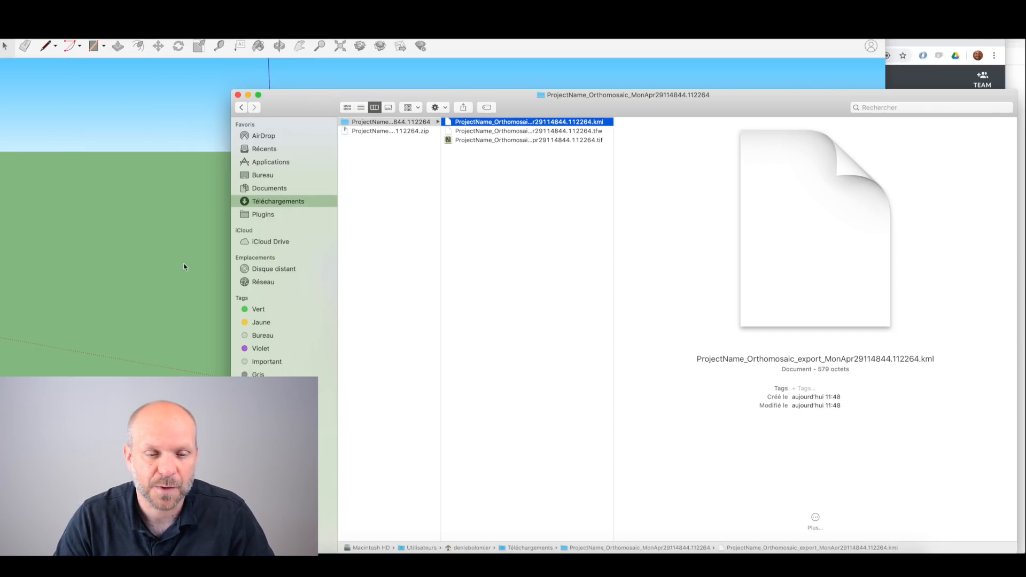
Switch to SketchUp and show the Location tool palette.
{"action": "left_click", "coordinate": [184, 253]}
{"action": "middle_click_drag", "start_coordinate": [342, 271], "coordinate": [343, 284]}
{"action": "left_click", "coordinate": [111, 19]}
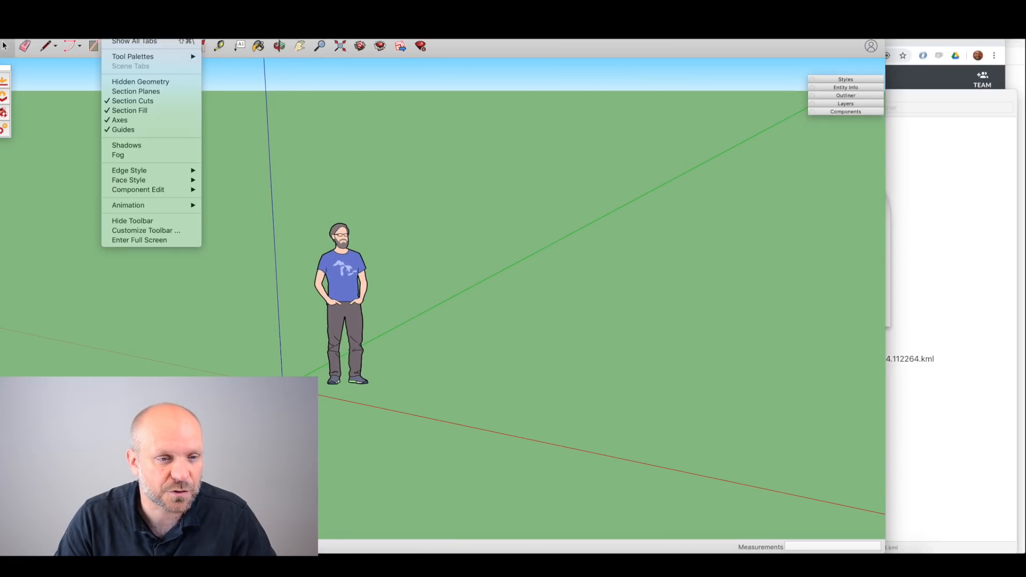
{"action": "mouse_move", "coordinate": [137, 56]}
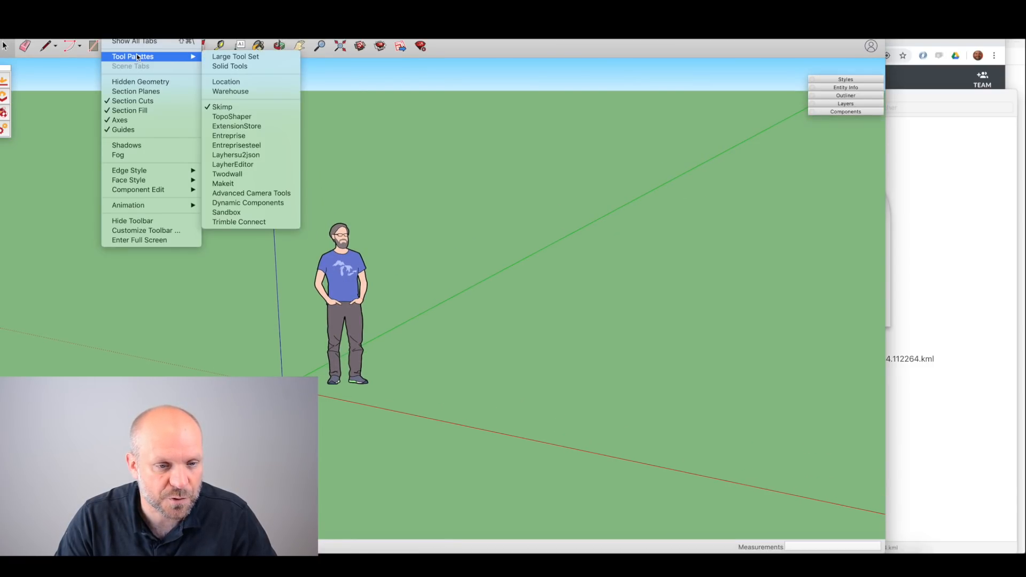
{"action": "left_click", "coordinate": [239, 83]}
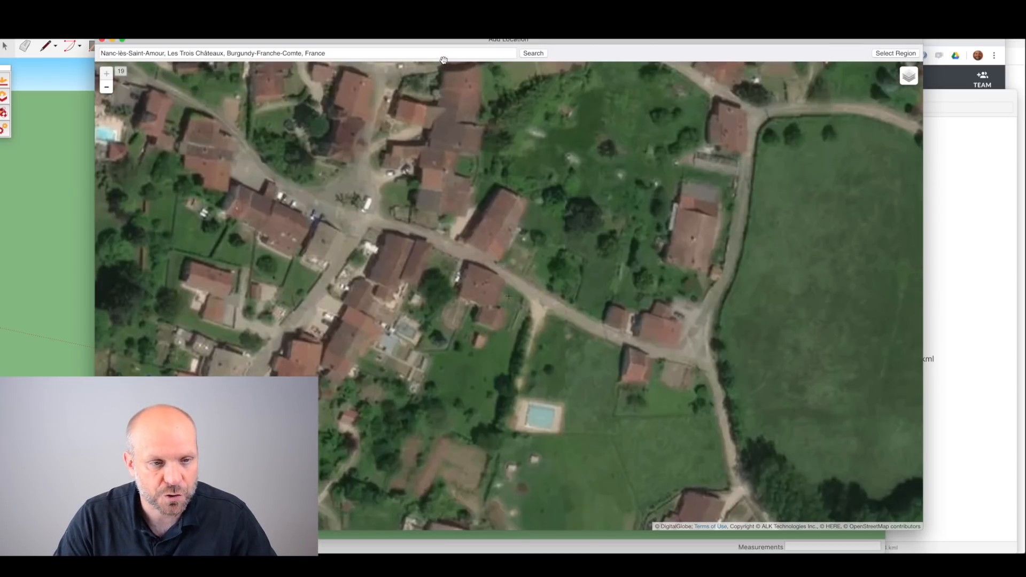
Crop the Add Location region around the pool, field and neighbouring houses, and grab that satellite imagery into the model.
{"action": "left_click", "coordinate": [444, 55]}
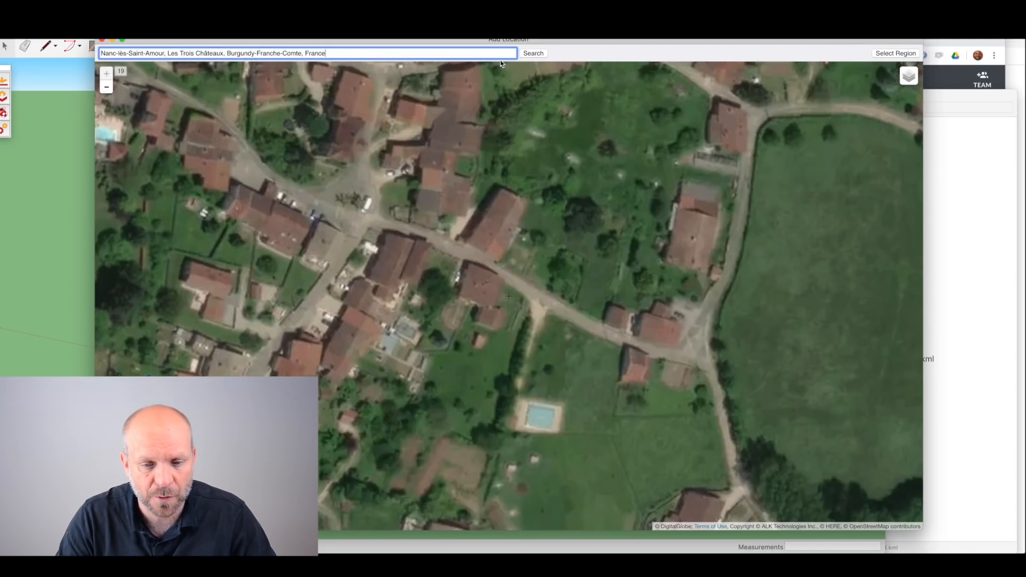
{"action": "left_click_drag", "start_coordinate": [541, 347], "coordinate": [455, 285]}
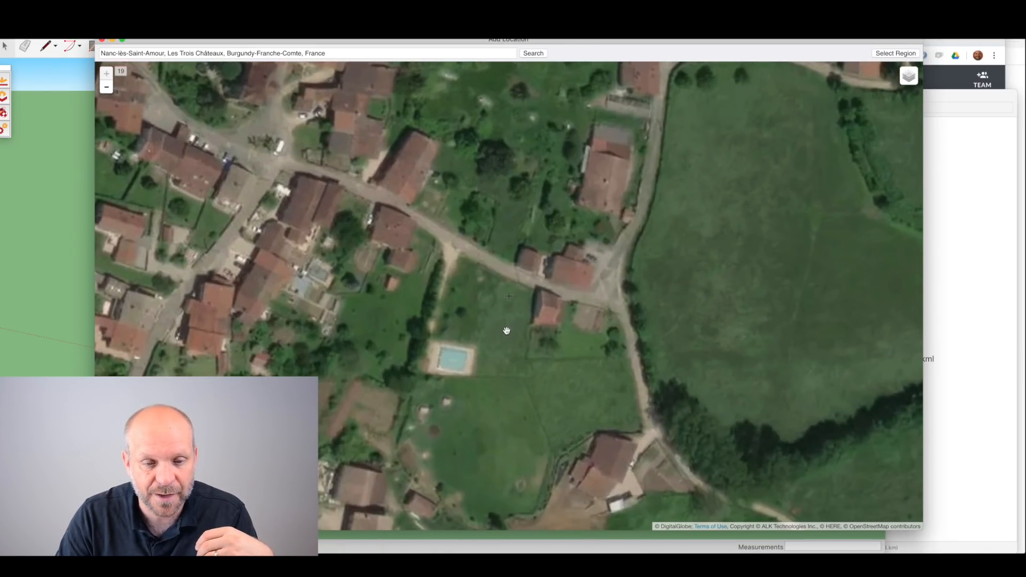
{"action": "left_click_drag", "start_coordinate": [507, 330], "coordinate": [502, 314]}
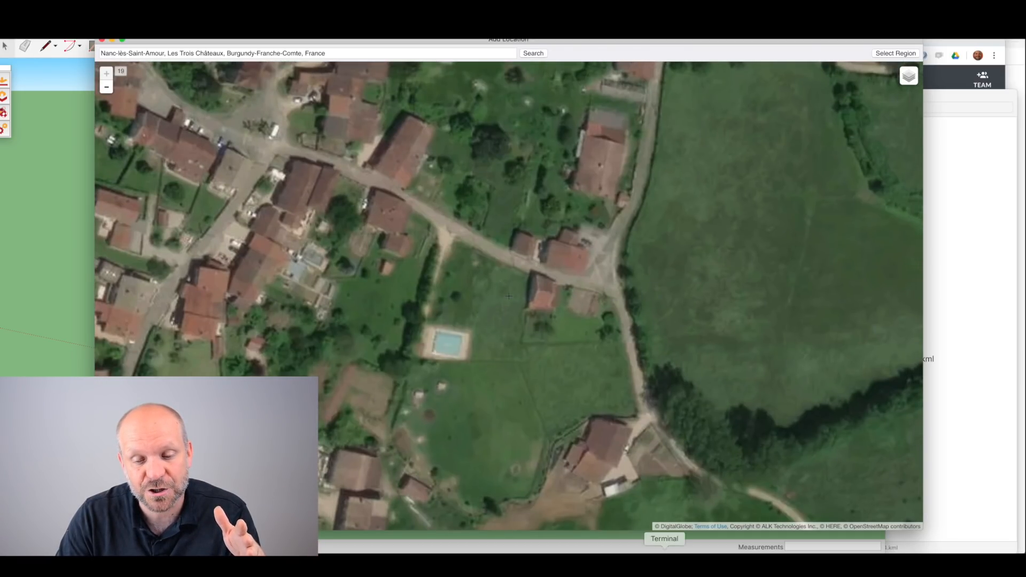
{"action": "left_click_drag", "start_coordinate": [564, 378], "coordinate": [602, 379]}
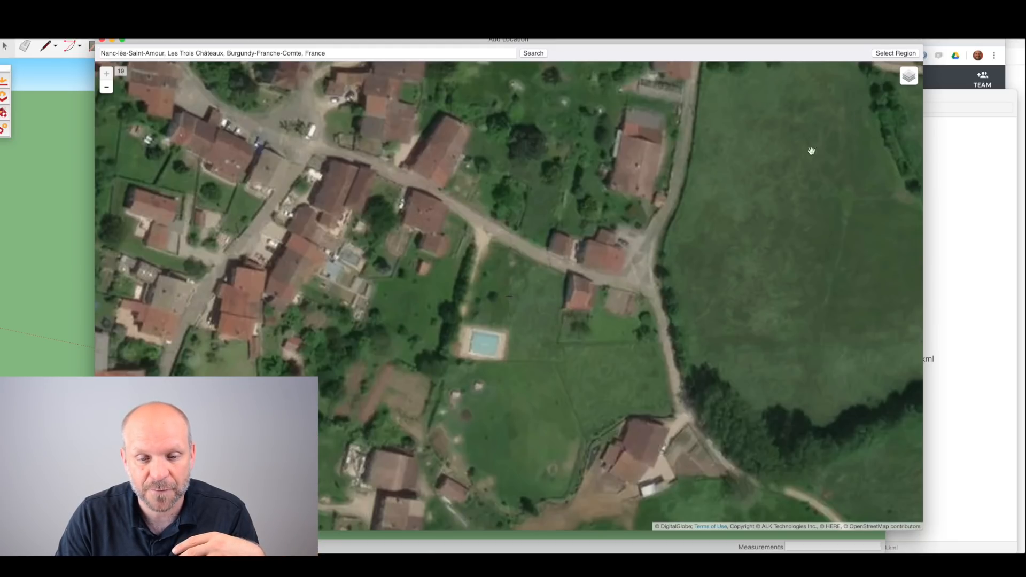
{"action": "scroll", "coordinate": [519, 315], "scroll_direction": "down", "scroll_amount": 2}
{"action": "scroll", "coordinate": [519, 315], "scroll_direction": "up", "scroll_amount": 2}
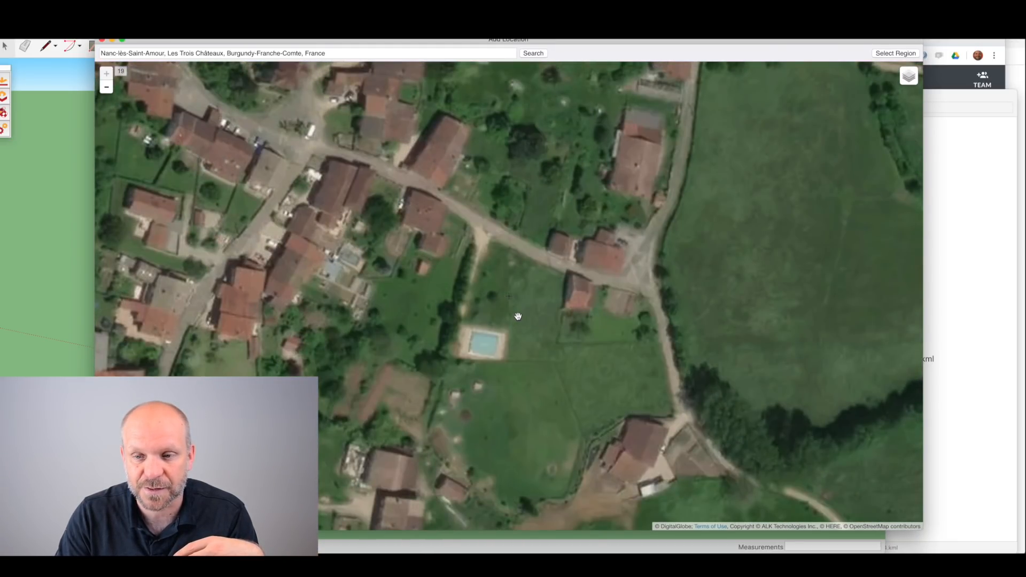
{"action": "left_click", "coordinate": [904, 54]}
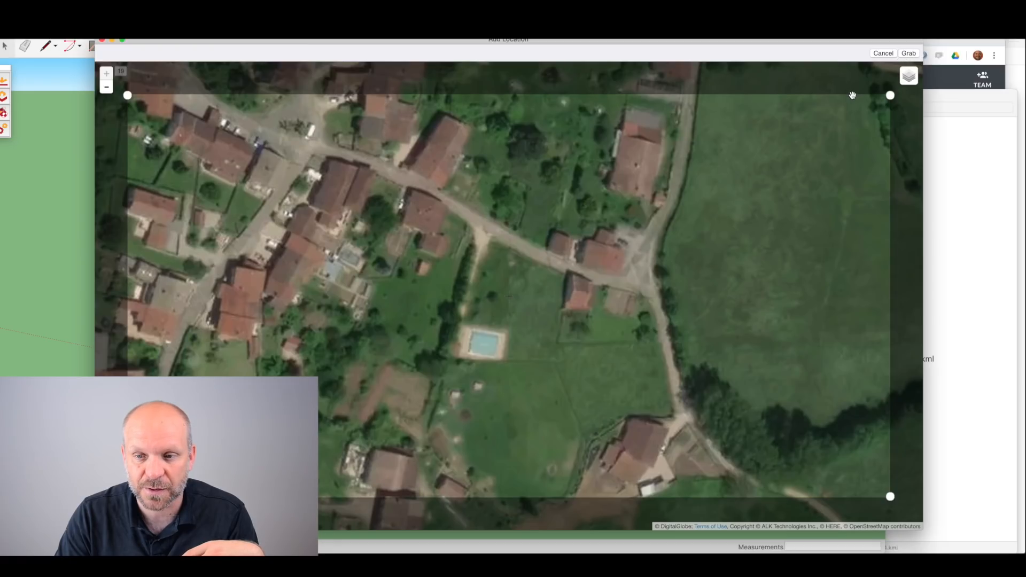
{"action": "mouse_move", "coordinate": [508, 307]}
{"action": "left_mouse_down"}
{"action": "mouse_move", "coordinate": [617, 298]}
{"action": "mouse_move", "coordinate": [510, 311]}
{"action": "left_mouse_up"}
{"action": "left_click_drag", "start_coordinate": [127, 497], "coordinate": [316, 466]}
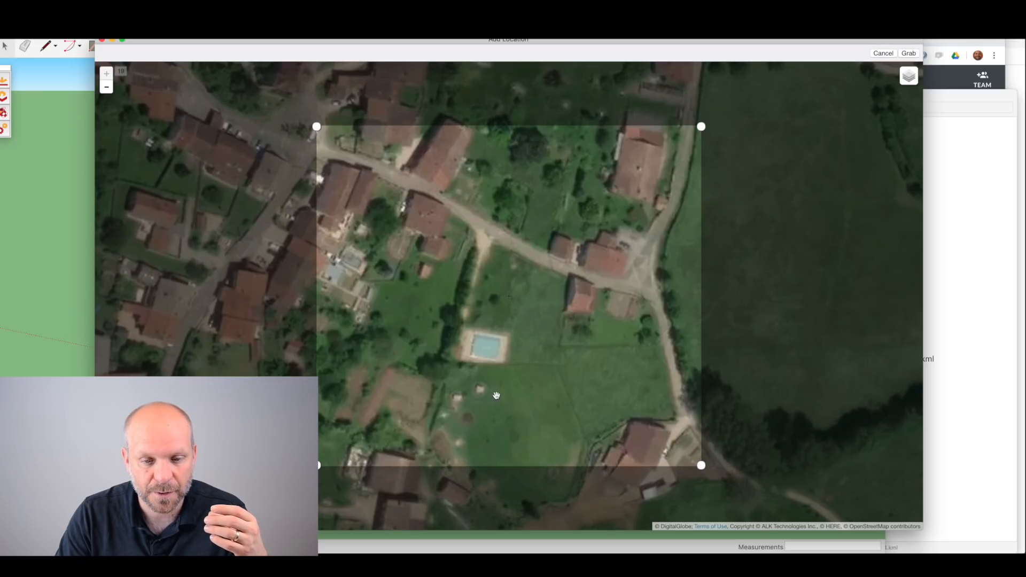
{"action": "left_click_drag", "start_coordinate": [496, 396], "coordinate": [489, 382]}
{"action": "left_click", "coordinate": [908, 55]}
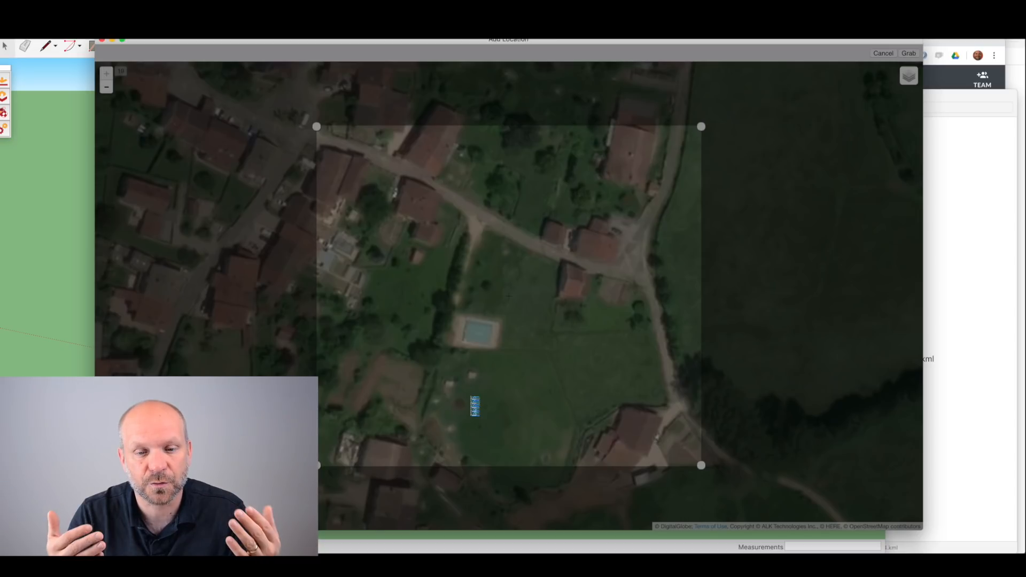
Start a file import in Tagged Image File (*.tif) format and browse to the unzipped orthomosaic folder in Downloads.
{"action": "scroll", "coordinate": [392, 245], "scroll_direction": "up", "scroll_amount": 5}
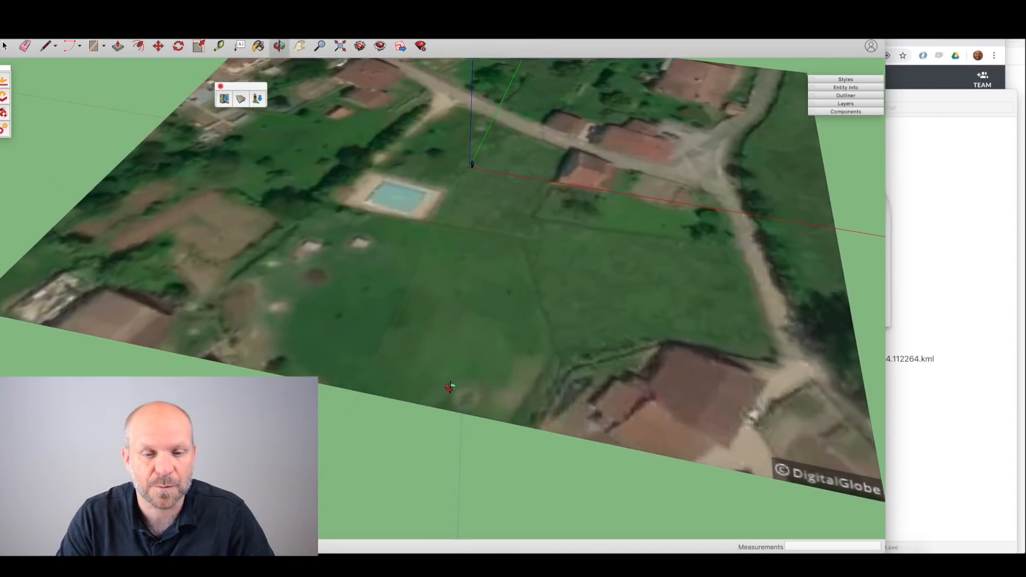
{"action": "scroll", "coordinate": [450, 386], "scroll_direction": "up", "scroll_amount": 8}
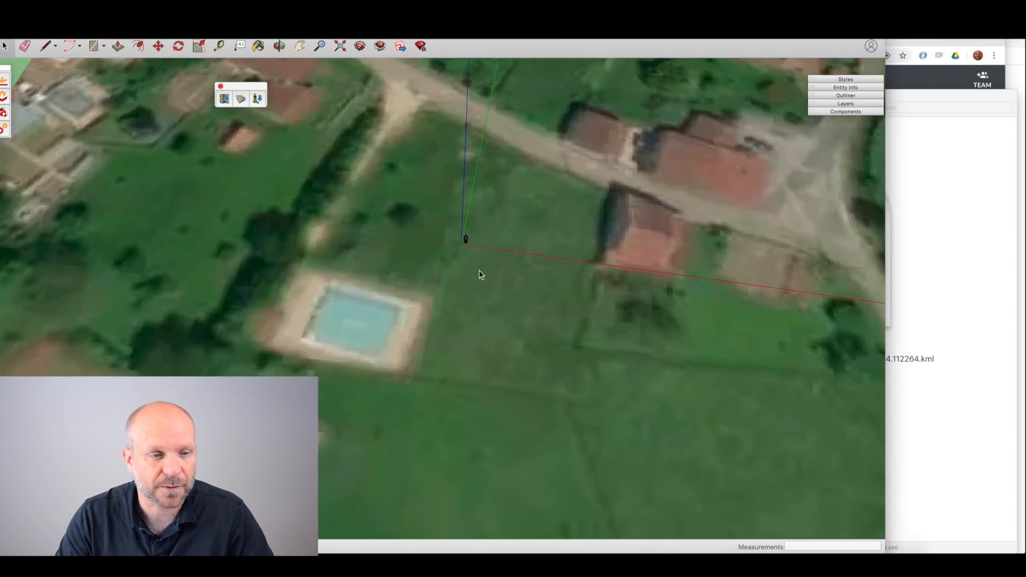
{"action": "scroll", "coordinate": [479, 271], "scroll_direction": "down", "scroll_amount": 2}
{"action": "left_click", "coordinate": [65, 23]}
{"action": "left_click", "coordinate": [89, 184]}
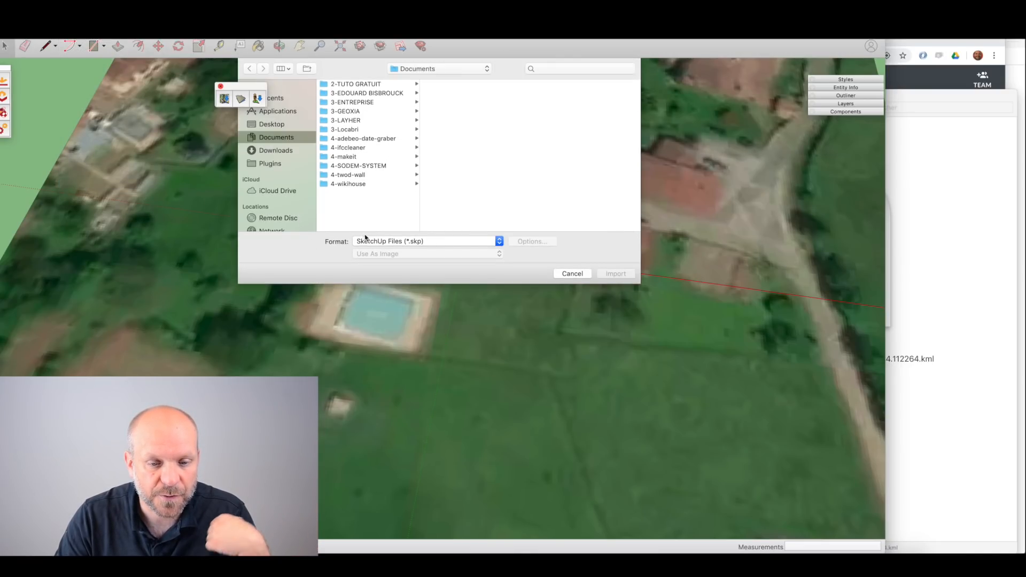
{"action": "left_click", "coordinate": [368, 241]}
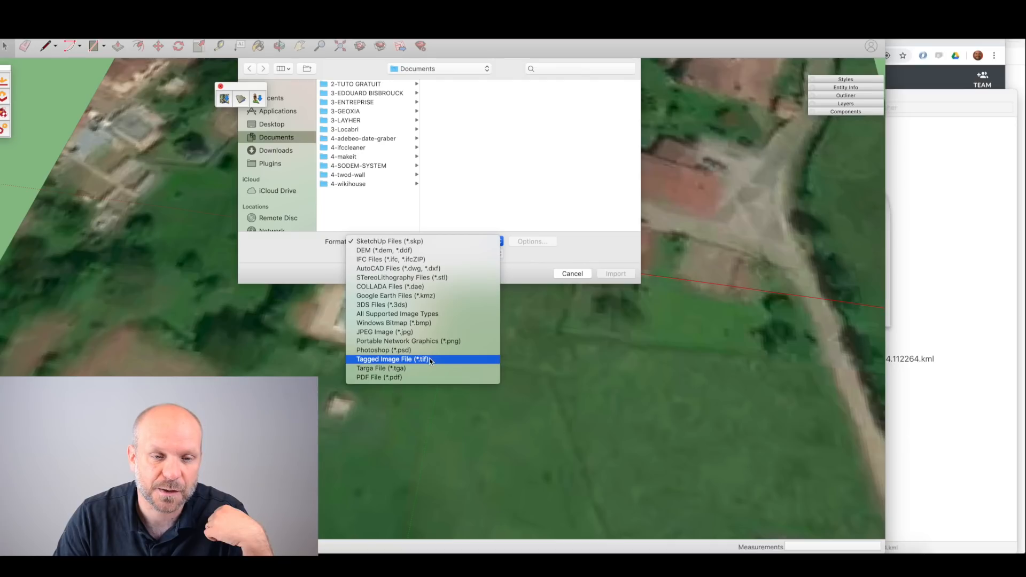
{"action": "left_click", "coordinate": [407, 359]}
{"action": "left_click_drag", "start_coordinate": [246, 86], "coordinate": [143, 64]}
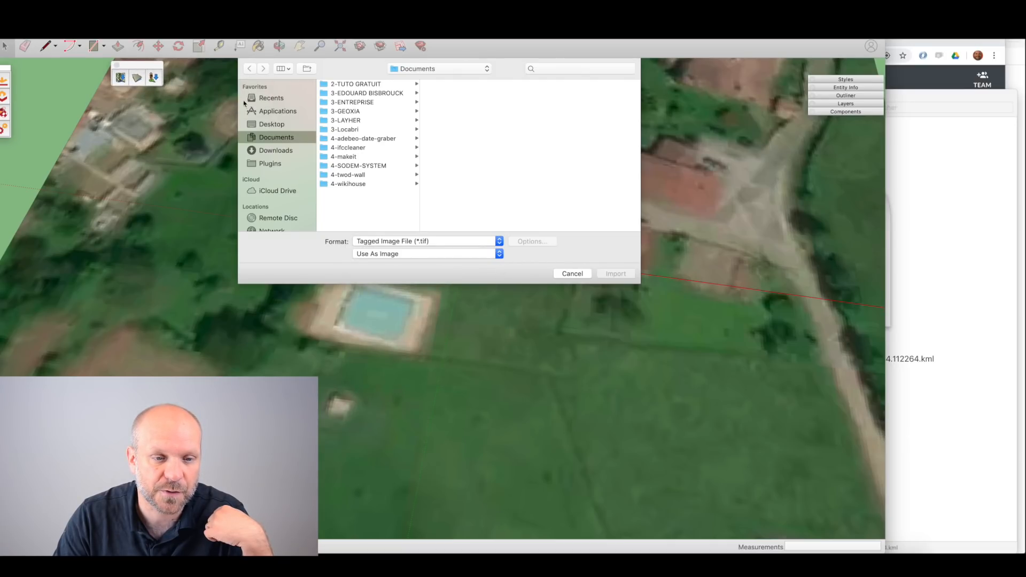
{"action": "left_click", "coordinate": [282, 153]}
{"action": "left_click", "coordinate": [393, 84]}
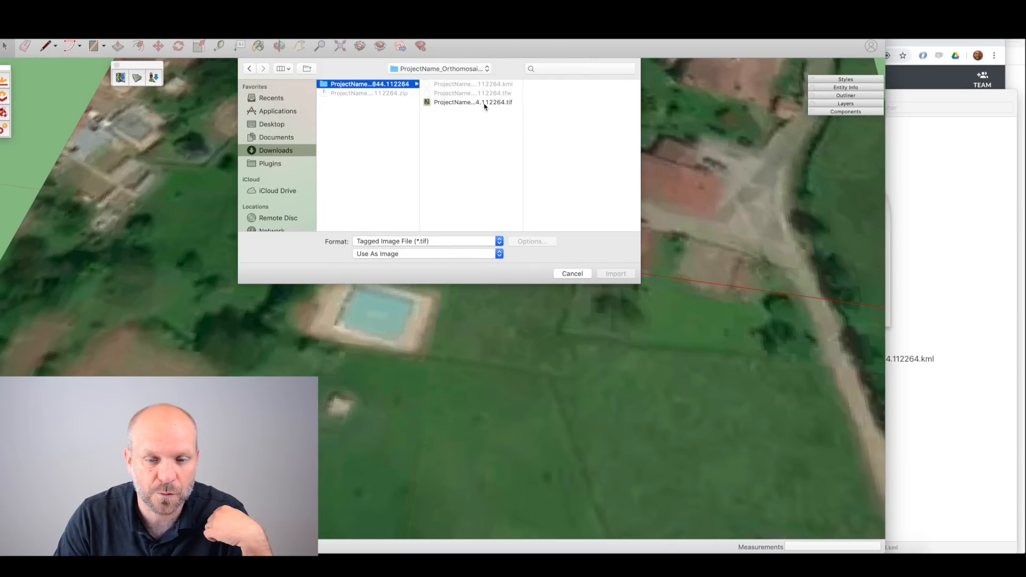
{"action": "left_click", "coordinate": [470, 102]}
{"action": "key", "text": "Return"}
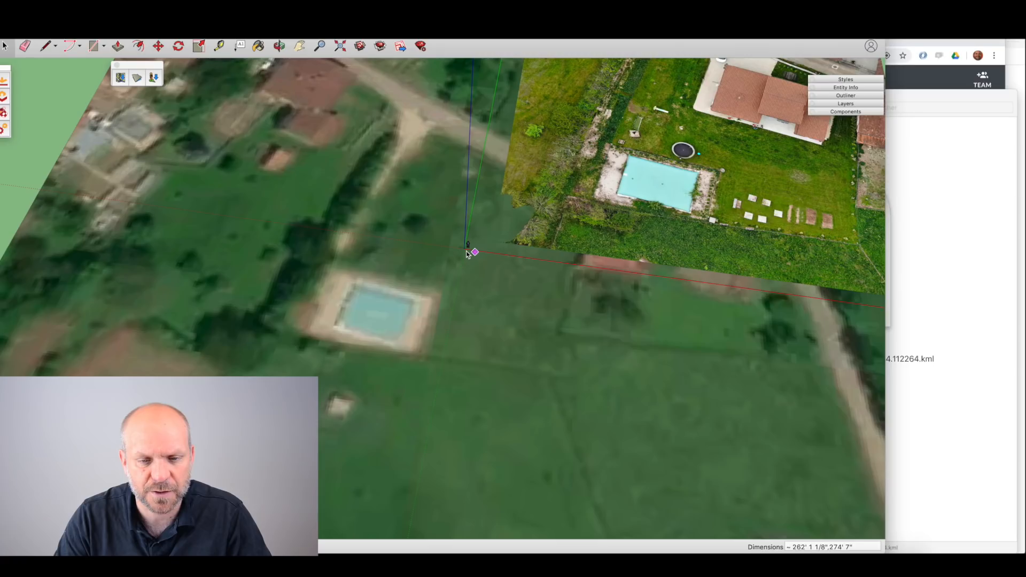
{"action": "left_click", "coordinate": [466, 252]}
{"action": "key", "text": "Escape"}
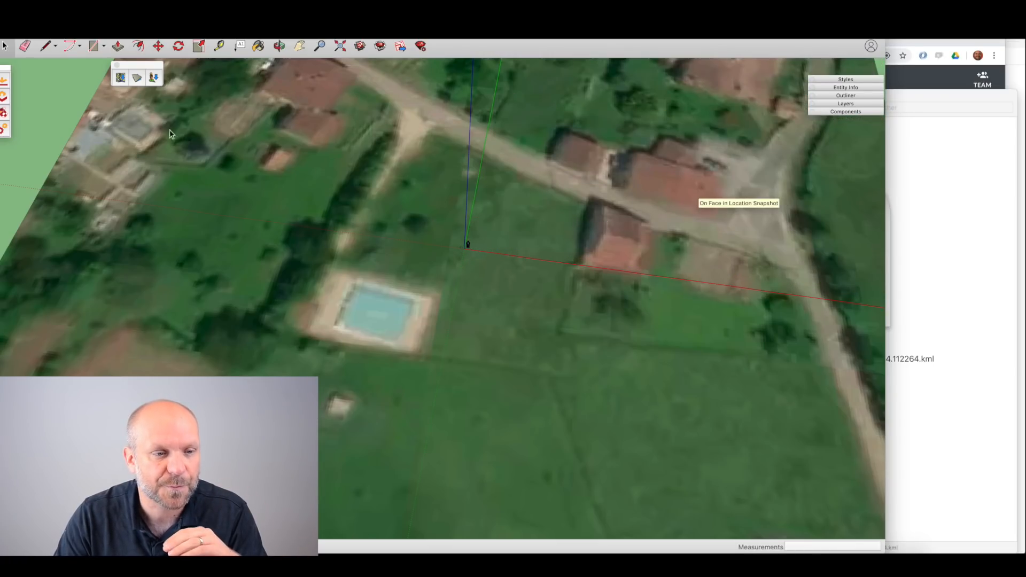
Import the orthomosaic .tif with Use As Image, placing its corner at the origin at a width of about 179' 9".
{"action": "left_click", "coordinate": [69, 20]}
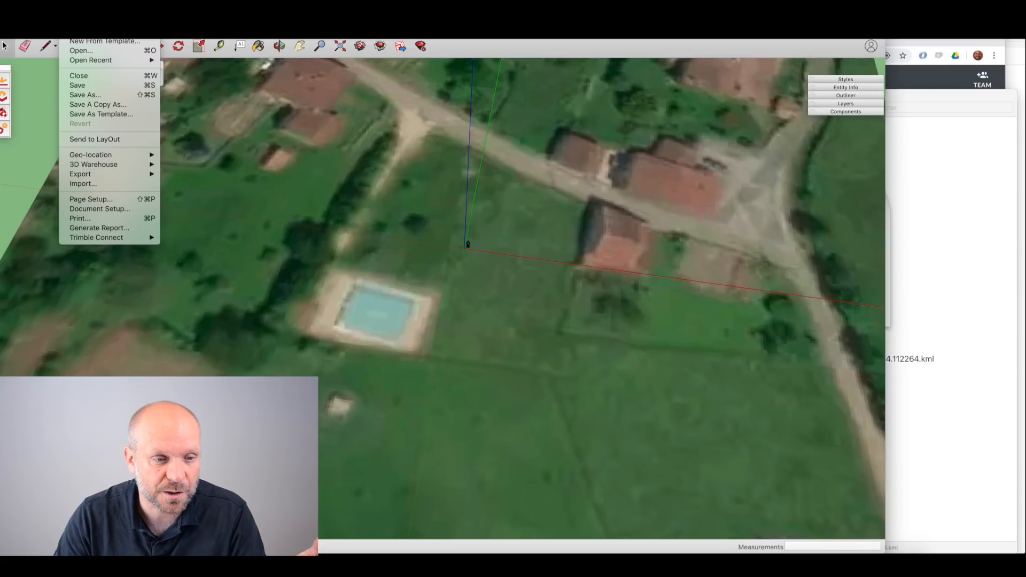
{"action": "left_click", "coordinate": [122, 184]}
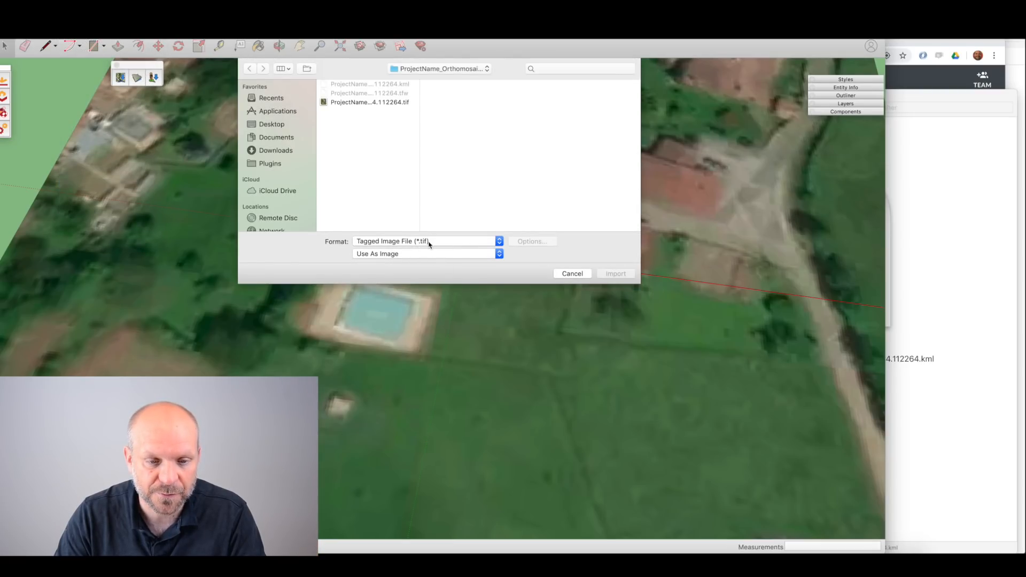
{"action": "left_click", "coordinate": [420, 255]}
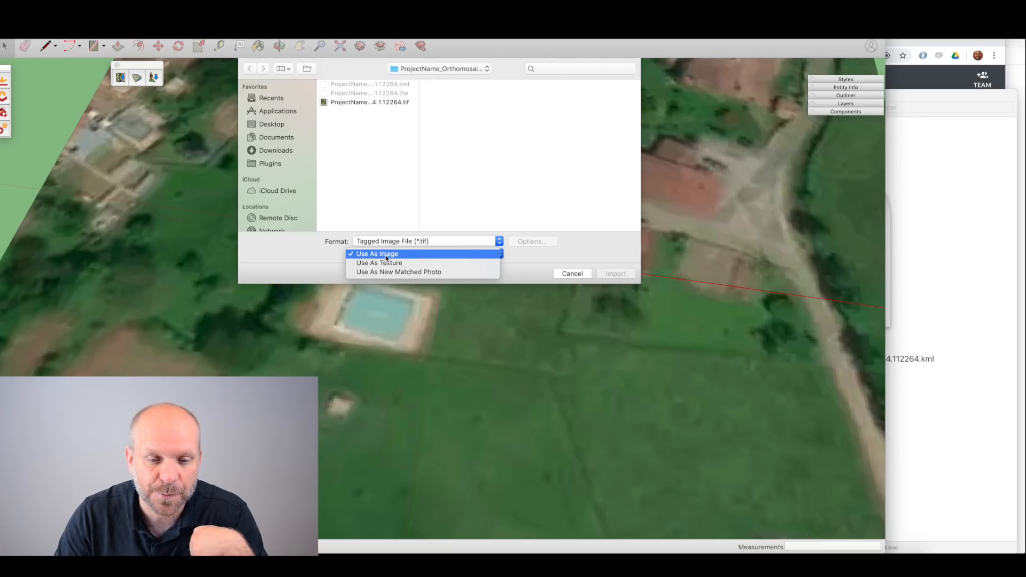
{"action": "left_click", "coordinate": [418, 255]}
{"action": "double_click", "coordinate": [397, 103]}
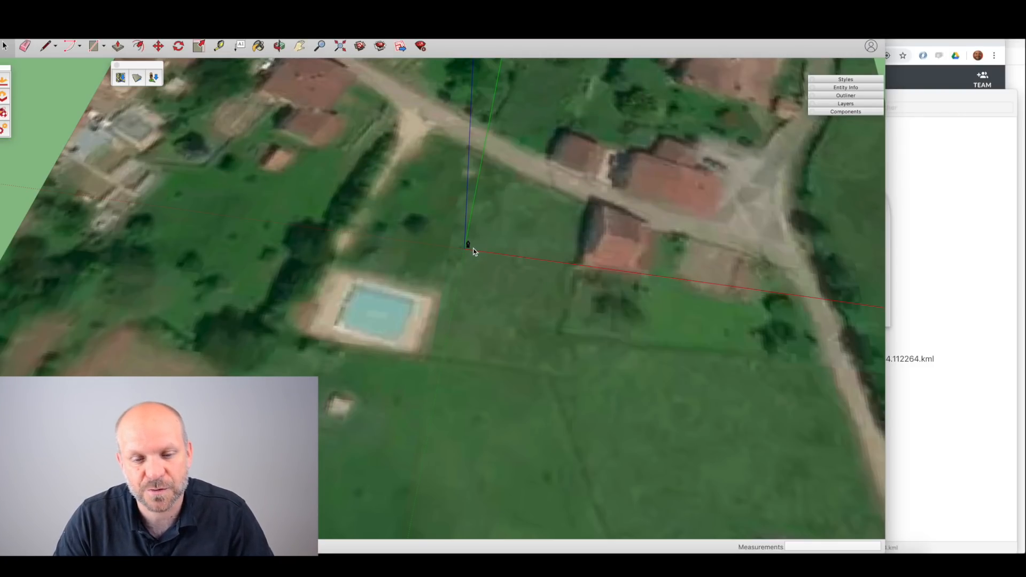
{"action": "left_click", "coordinate": [466, 252]}
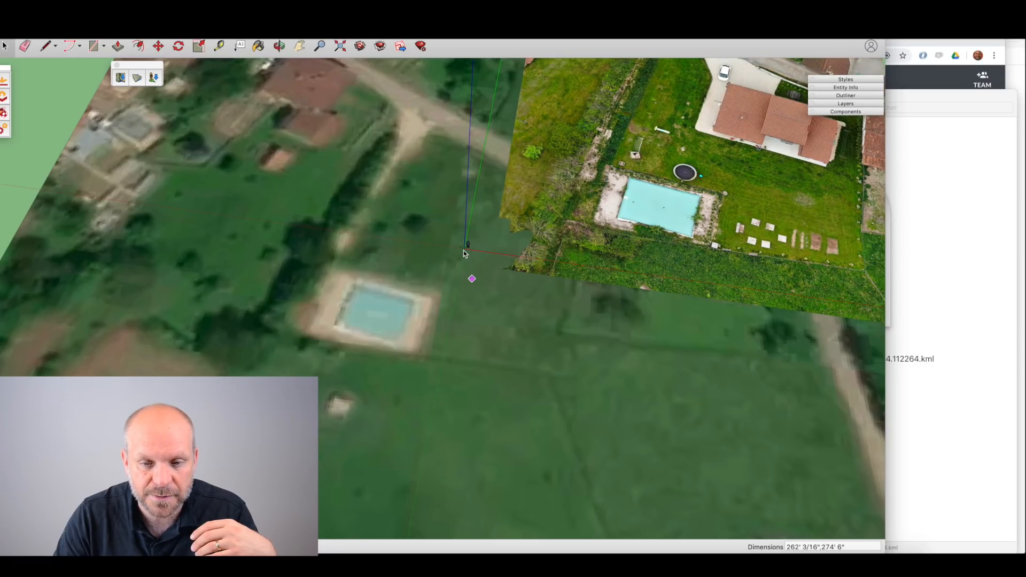
{"action": "left_click", "coordinate": [464, 249]}
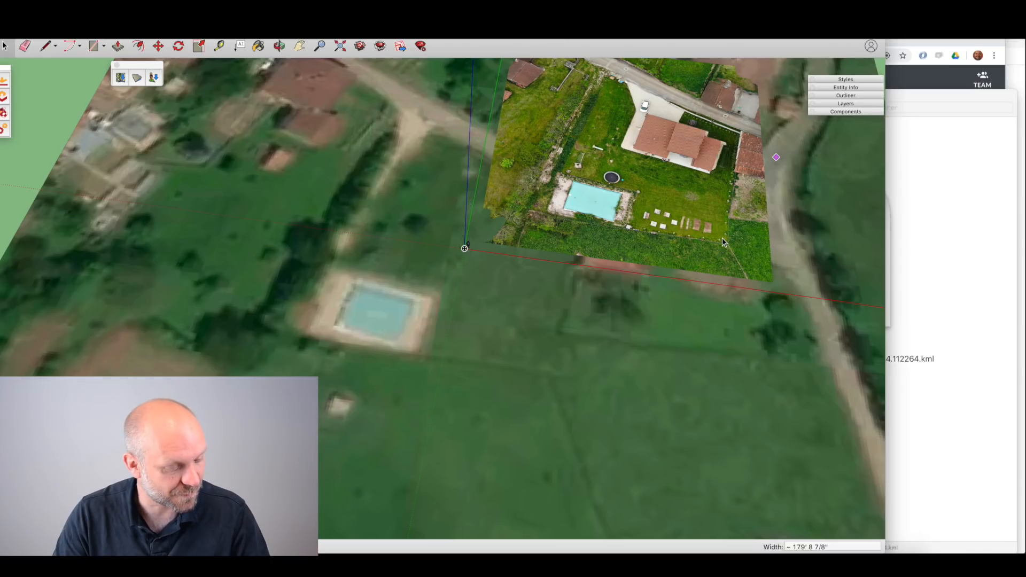
{"action": "left_click", "coordinate": [722, 240]}
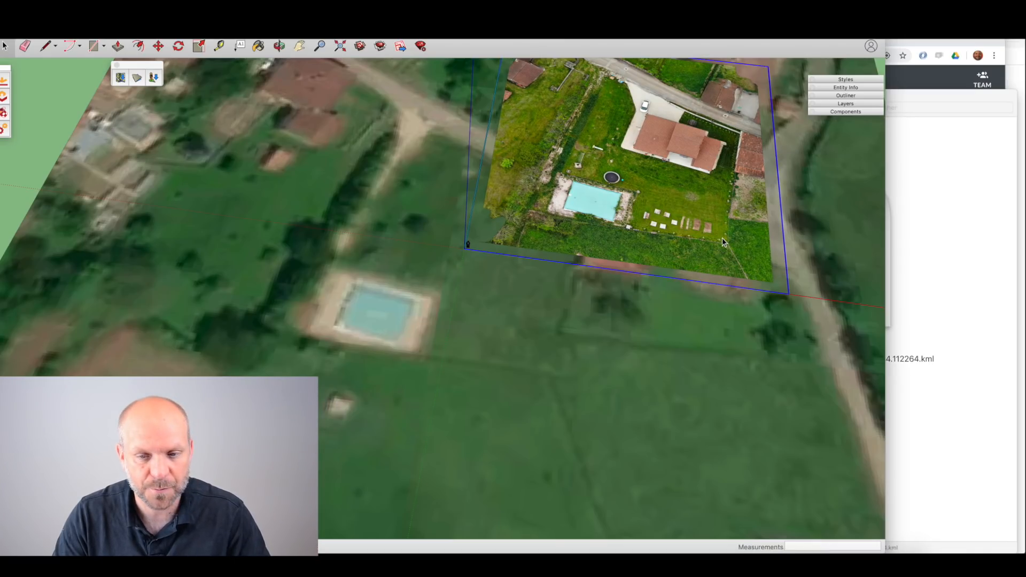
Explode the placed orthomosaic image and make a group from the resulting textured face and edges.
{"action": "middle_click_drag", "start_coordinate": [723, 238], "coordinate": [561, 283]}
{"action": "scroll", "coordinate": [561, 284], "scroll_direction": "down", "scroll_amount": 3}
{"action": "middle_click_drag", "start_coordinate": [606, 214], "coordinate": [580, 162]}
{"action": "right_click", "coordinate": [595, 172]}
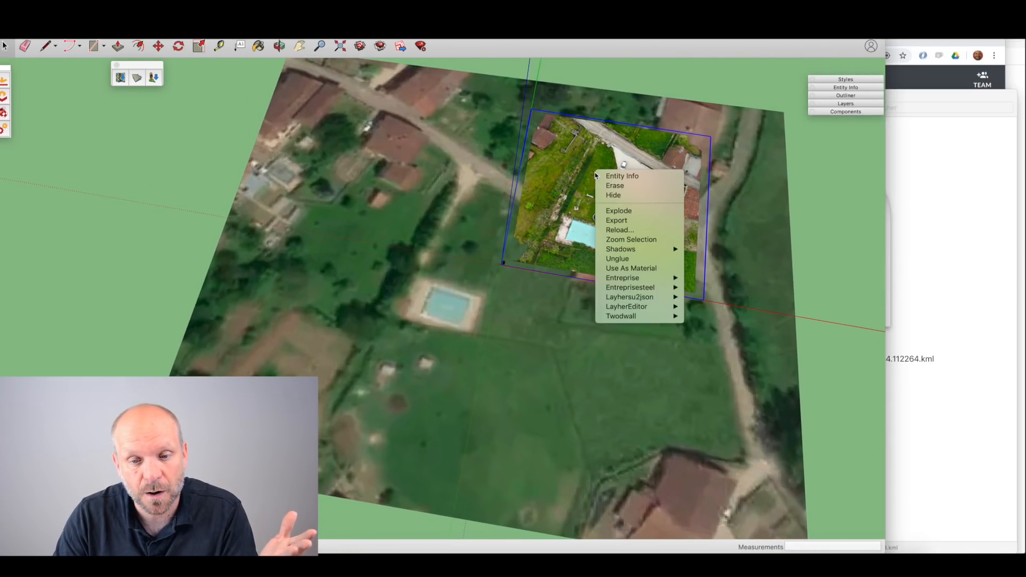
{"action": "left_click", "coordinate": [619, 210]}
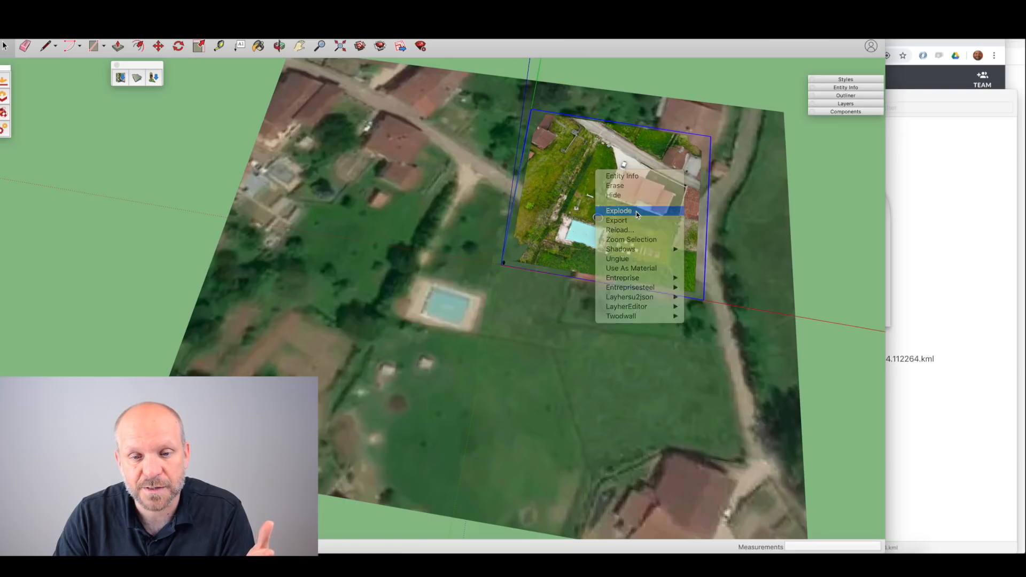
{"action": "left_click", "coordinate": [636, 216]}
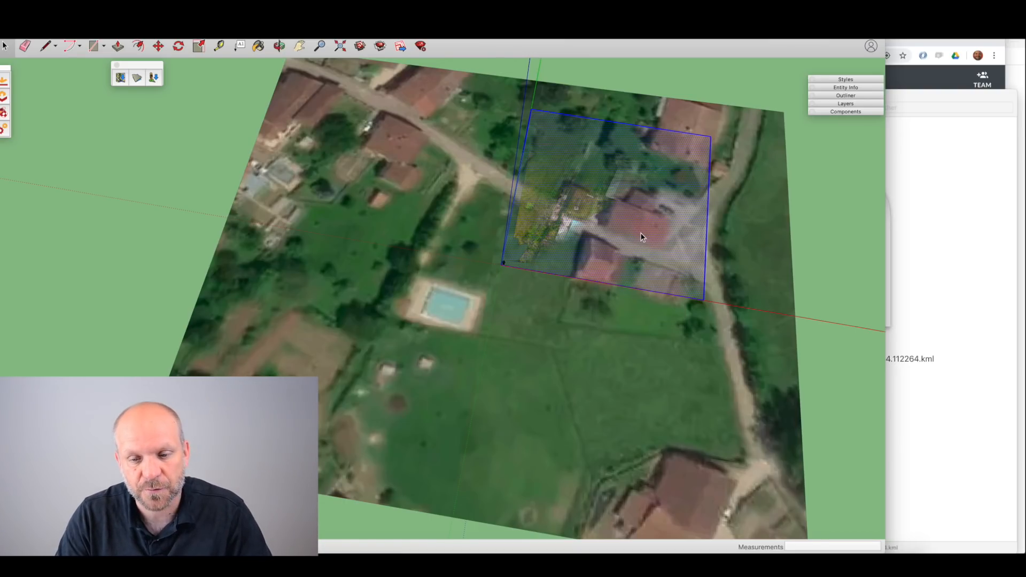
{"action": "right_click", "coordinate": [641, 233]}
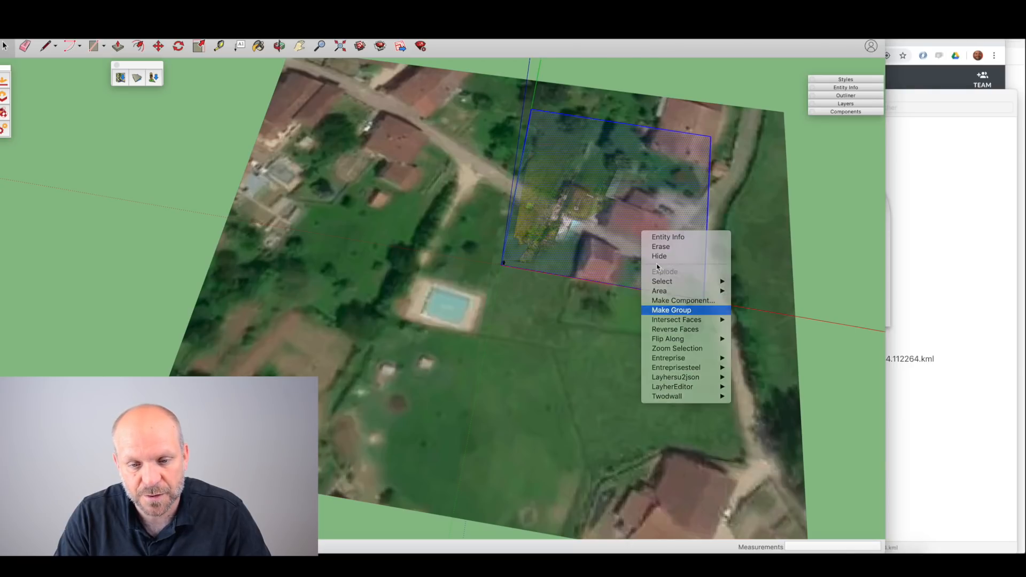
{"action": "left_click", "coordinate": [660, 310]}
Move the satellite location snapshot clear of the grouped orthomosaic so the two lie side by side without overlapping.
{"action": "middle_click_drag", "start_coordinate": [648, 245], "coordinate": [643, 220]}
{"action": "scroll", "coordinate": [641, 223], "scroll_direction": "up", "scroll_amount": 5}
{"action": "middle_click_drag", "start_coordinate": [675, 295], "coordinate": [629, 277]}
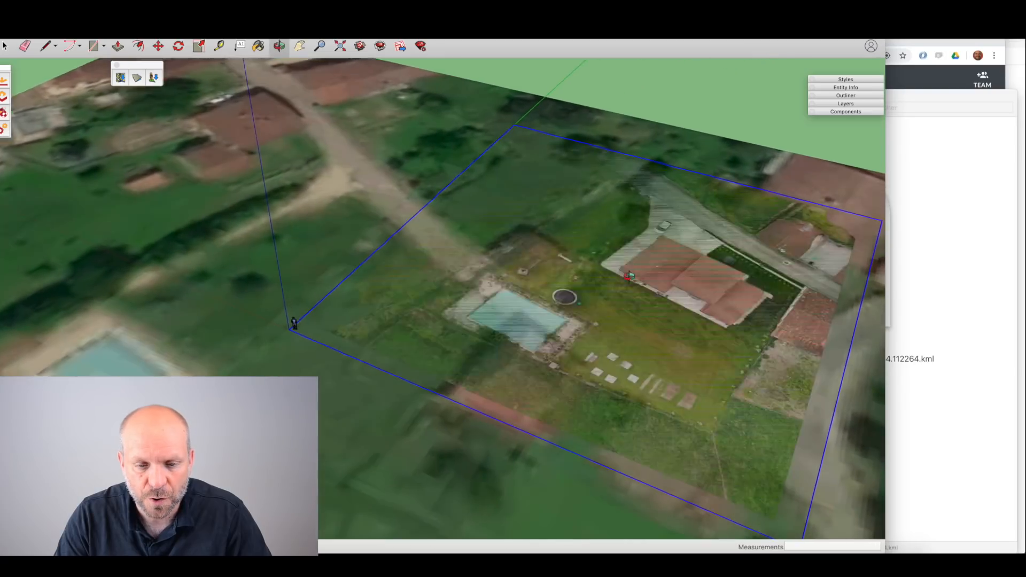
{"action": "scroll", "coordinate": [544, 257], "scroll_direction": "down", "scroll_amount": 10}
{"action": "key", "text": "m"}
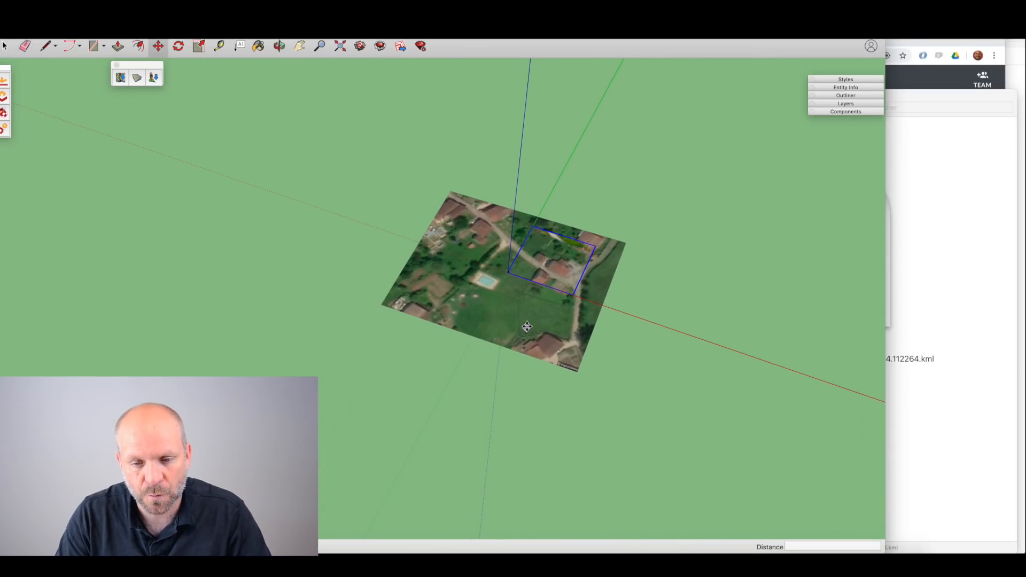
{"action": "left_click", "coordinate": [527, 326]}
{"action": "middle_click_drag", "start_coordinate": [550, 270], "coordinate": [558, 315]}
{"action": "scroll", "coordinate": [690, 293], "scroll_direction": "up", "scroll_amount": 10}
{"action": "scroll", "coordinate": [645, 275], "scroll_direction": "up", "scroll_amount": 5}
{"action": "key", "text": "space"}
{"action": "middle_click_drag", "start_coordinate": [567, 255], "coordinate": [646, 260]}
{"action": "scroll", "coordinate": [647, 260], "scroll_direction": "down", "scroll_amount": 6}
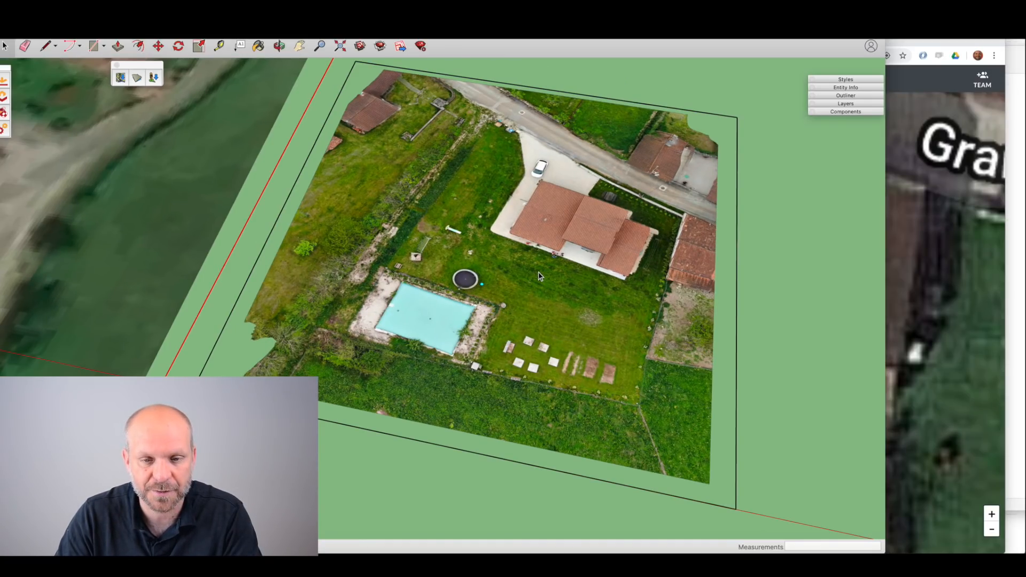
Open the orthomosaic group for editing and examine the pool and the house roof in close-up.
{"action": "double_click", "coordinate": [538, 276]}
{"action": "middle_click_drag", "start_coordinate": [527, 369], "coordinate": [511, 316]}
{"action": "scroll", "coordinate": [511, 316], "scroll_direction": "down", "scroll_amount": 2}
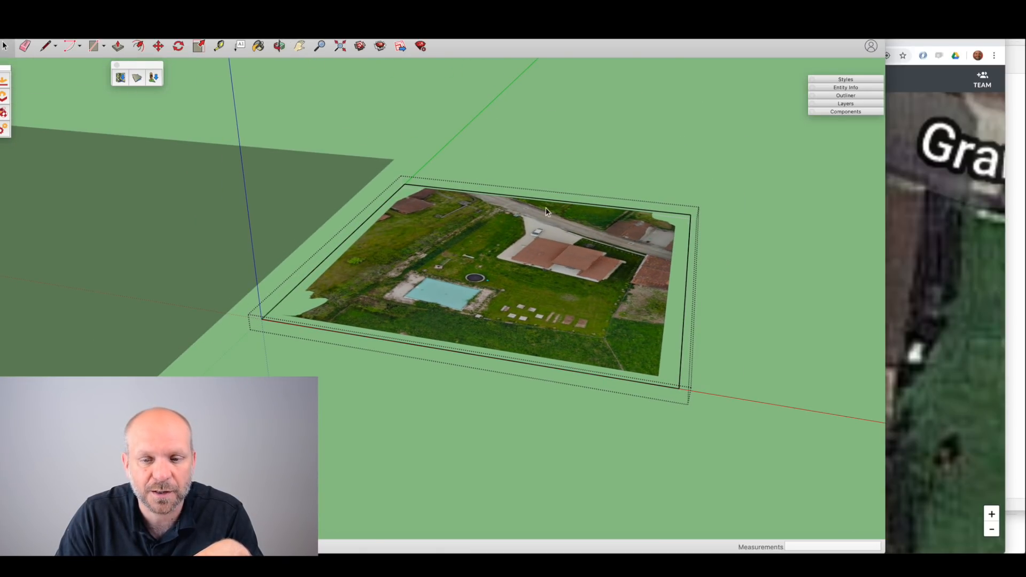
{"action": "scroll", "coordinate": [546, 303], "scroll_direction": "up", "scroll_amount": 3}
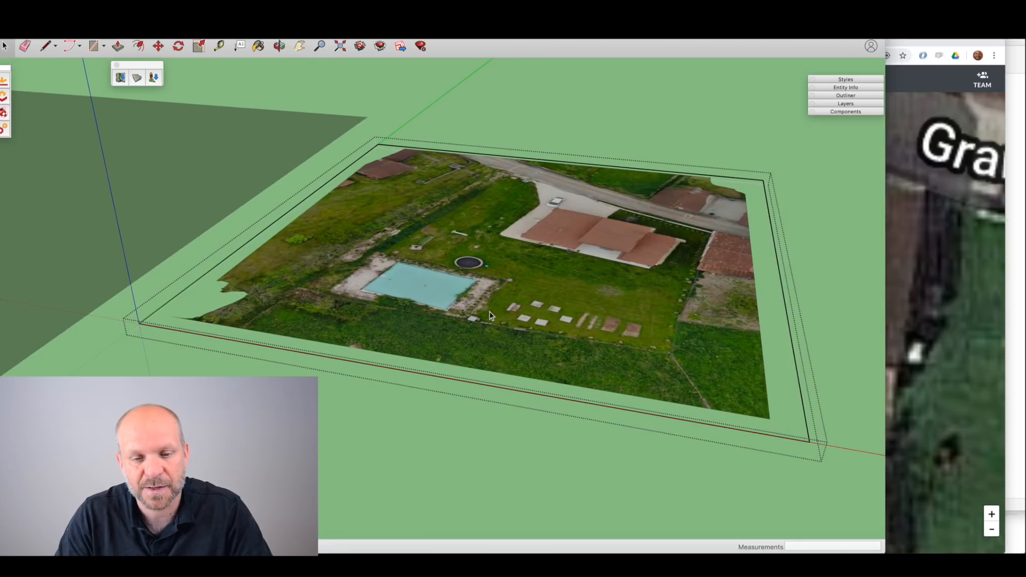
{"action": "scroll", "coordinate": [519, 306], "scroll_direction": "down", "scroll_amount": 3}
{"action": "scroll", "coordinate": [497, 290], "scroll_direction": "up", "scroll_amount": 6}
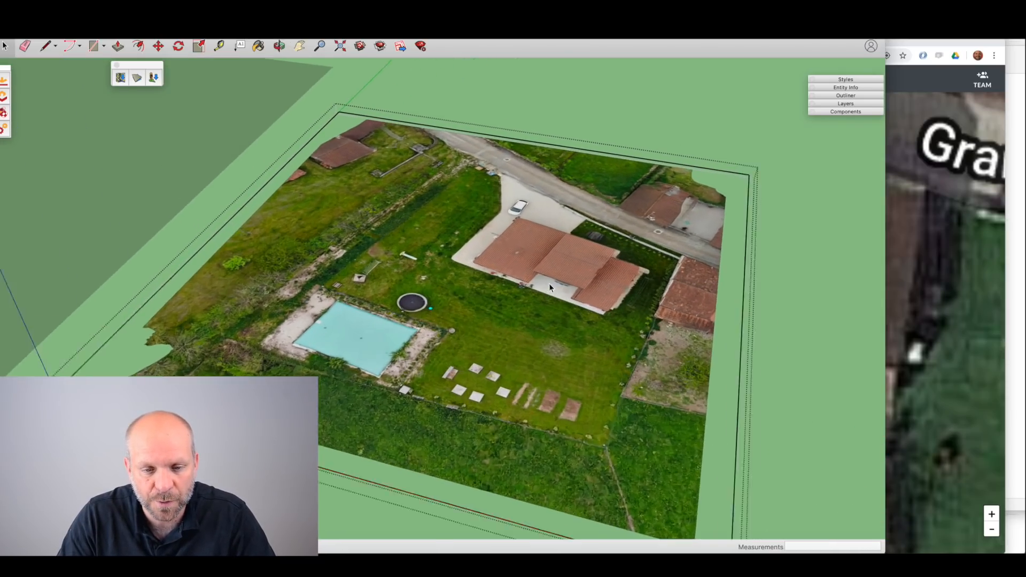
{"action": "scroll", "coordinate": [497, 290], "scroll_direction": "up", "scroll_amount": 4}
{"action": "middle_click_drag", "start_coordinate": [497, 290], "coordinate": [414, 344]}
{"action": "scroll", "coordinate": [414, 343], "scroll_direction": "down", "scroll_amount": 3}
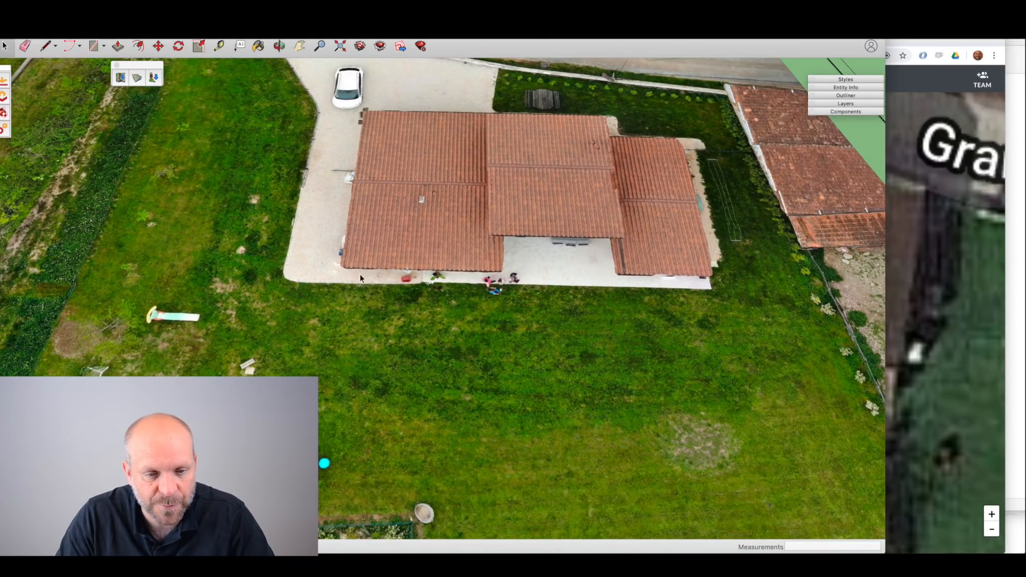
{"action": "middle_click_drag", "start_coordinate": [536, 309], "coordinate": [535, 349]}
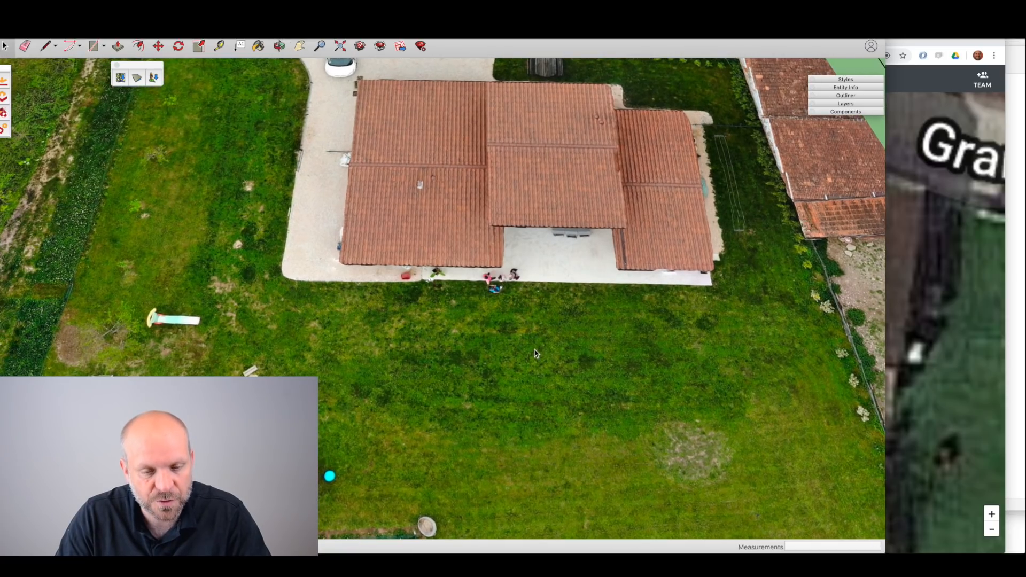
Measure the front edge of the house roof with Tape Measure, rescale the orthomosaic group so it equals 19 m, and close the group.
{"action": "key", "text": "t"}
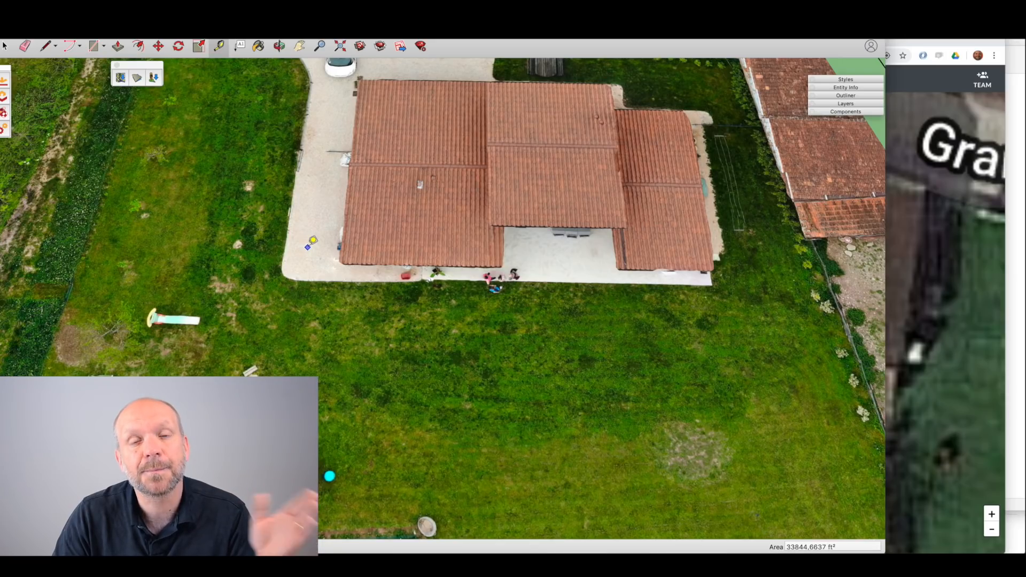
{"action": "left_click", "coordinate": [341, 260]}
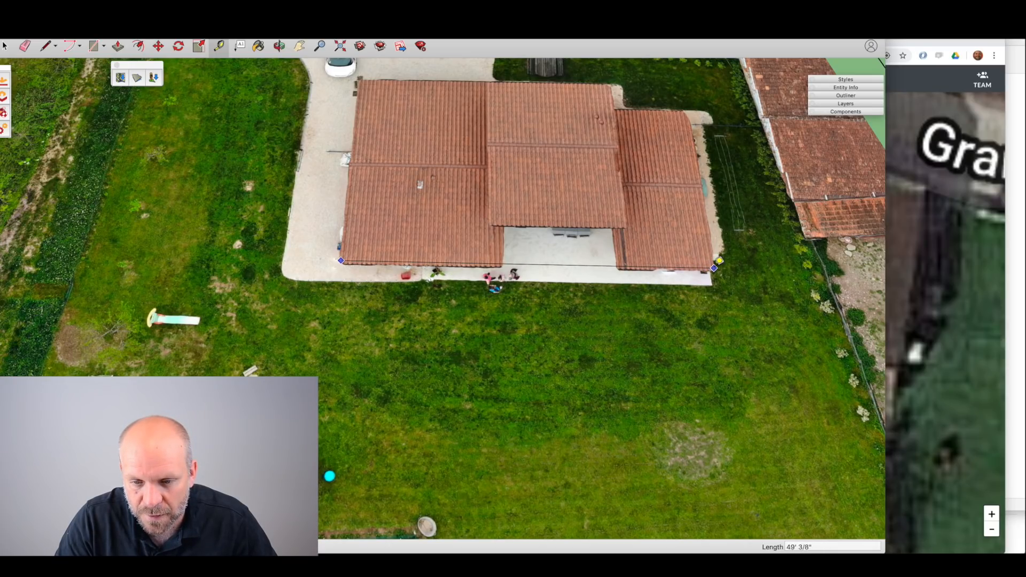
{"action": "left_click", "coordinate": [714, 267]}
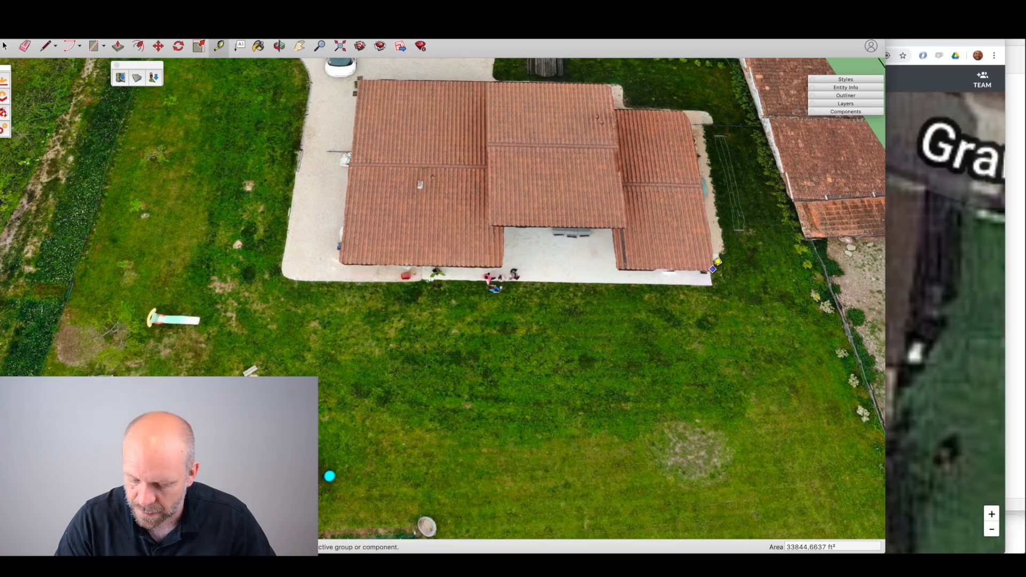
{"action": "type", "text": "19m"}
{"action": "key", "text": "Return"}
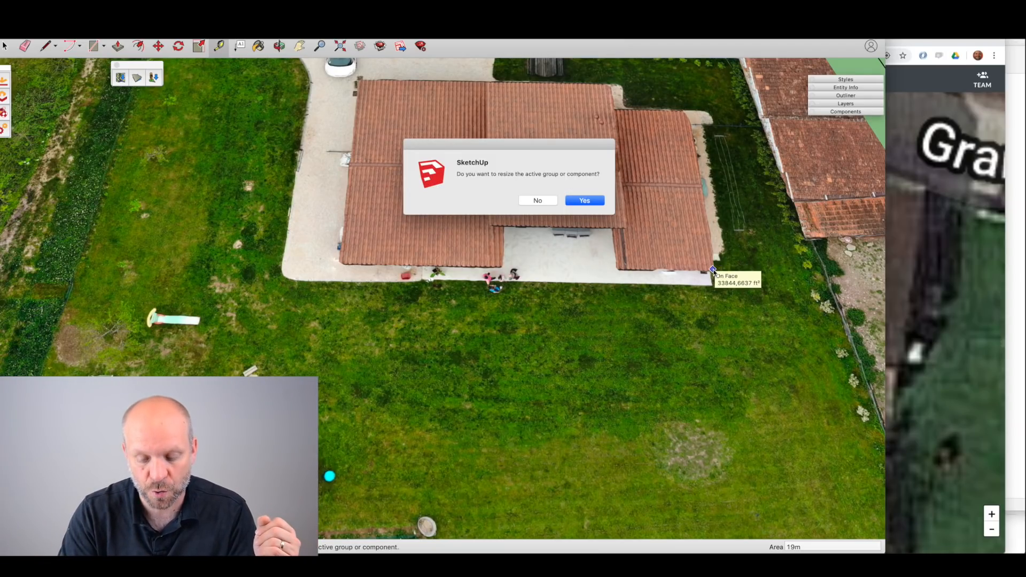
{"action": "key", "text": "Return"}
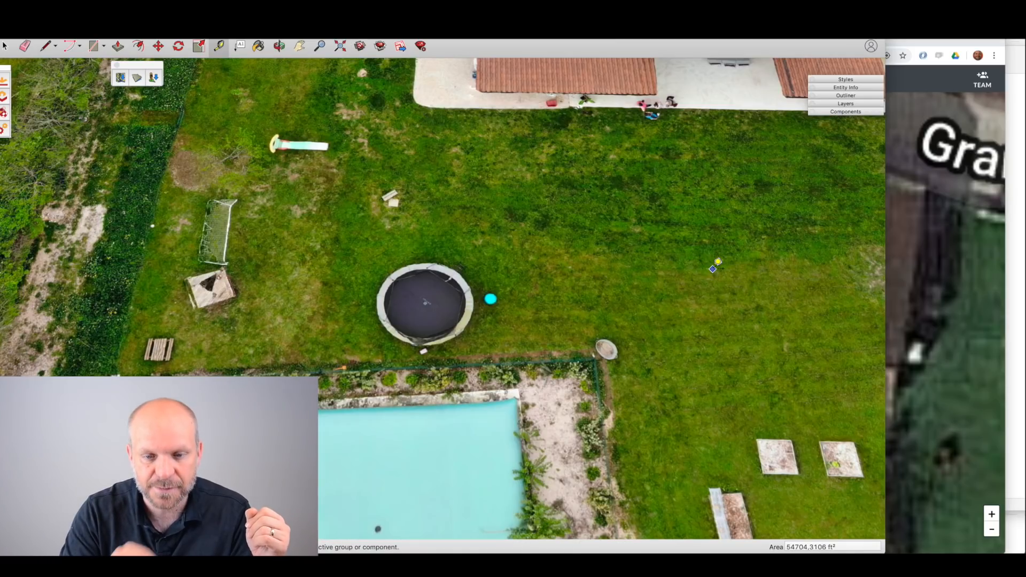
{"action": "scroll", "coordinate": [425, 265], "scroll_direction": "down", "scroll_amount": 10}
{"action": "middle_click_drag", "start_coordinate": [425, 264], "coordinate": [386, 227]}
{"action": "key", "text": "space"}
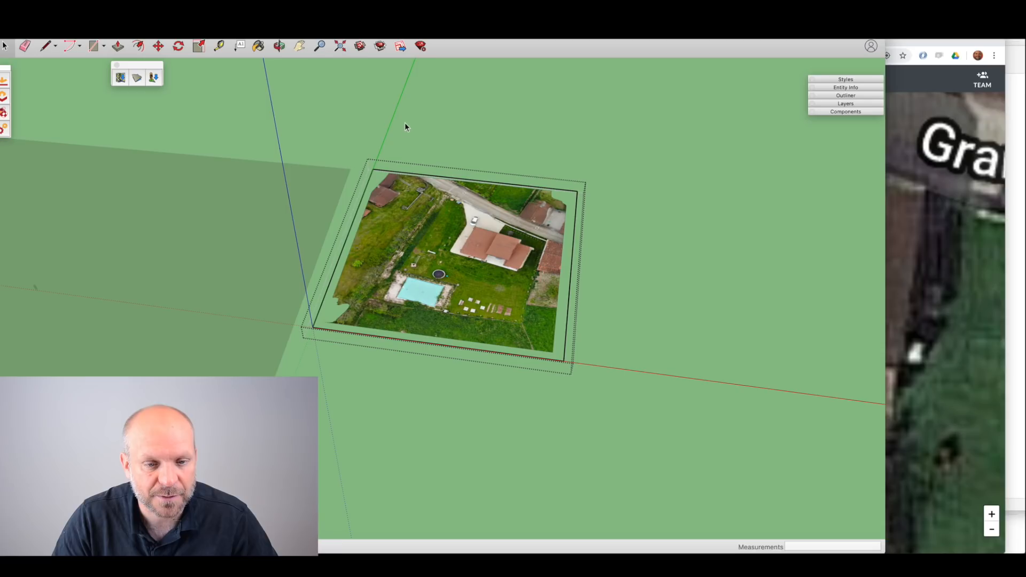
{"action": "left_click", "coordinate": [434, 117]}
Move the orthomosaic group 5 cm up along the blue axis.
{"action": "middle_click_drag", "start_coordinate": [234, 299], "coordinate": [488, 255], "text": "shift"}
{"action": "scroll", "coordinate": [488, 255], "scroll_direction": "down", "scroll_amount": 1}
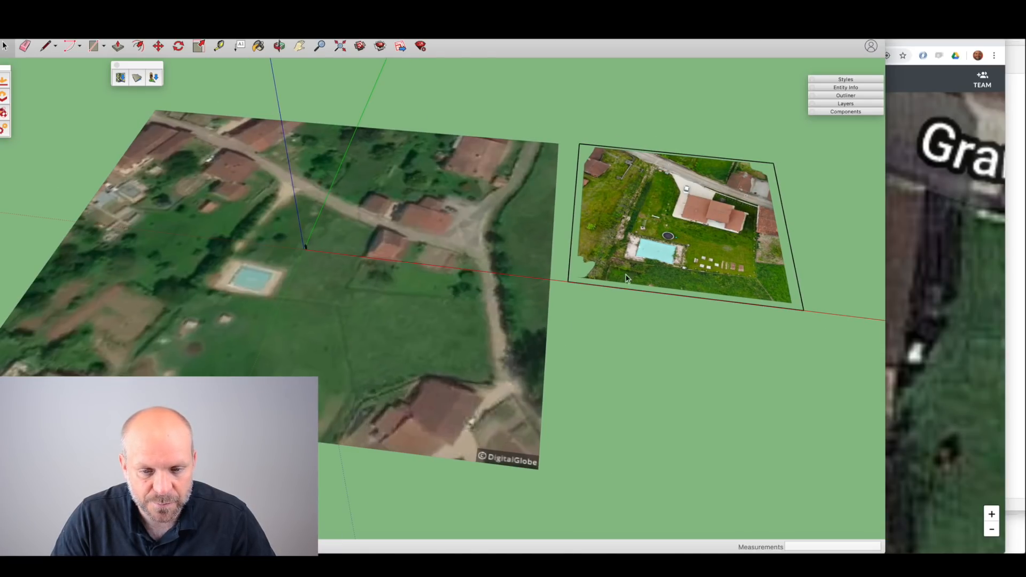
{"action": "middle_click_drag", "start_coordinate": [611, 276], "coordinate": [561, 206]}
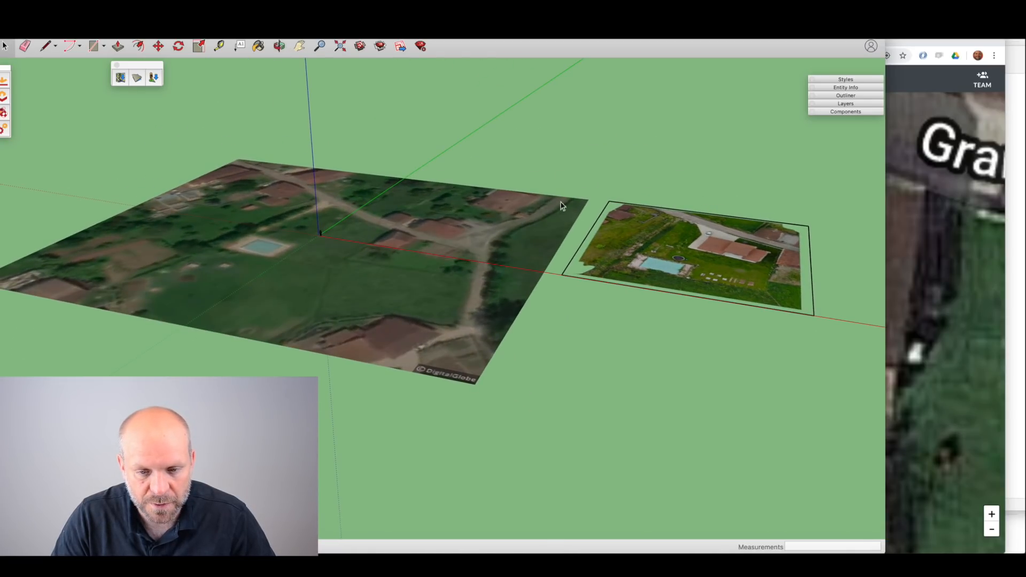
{"action": "key", "text": "m"}
{"action": "left_click", "coordinate": [606, 318]}
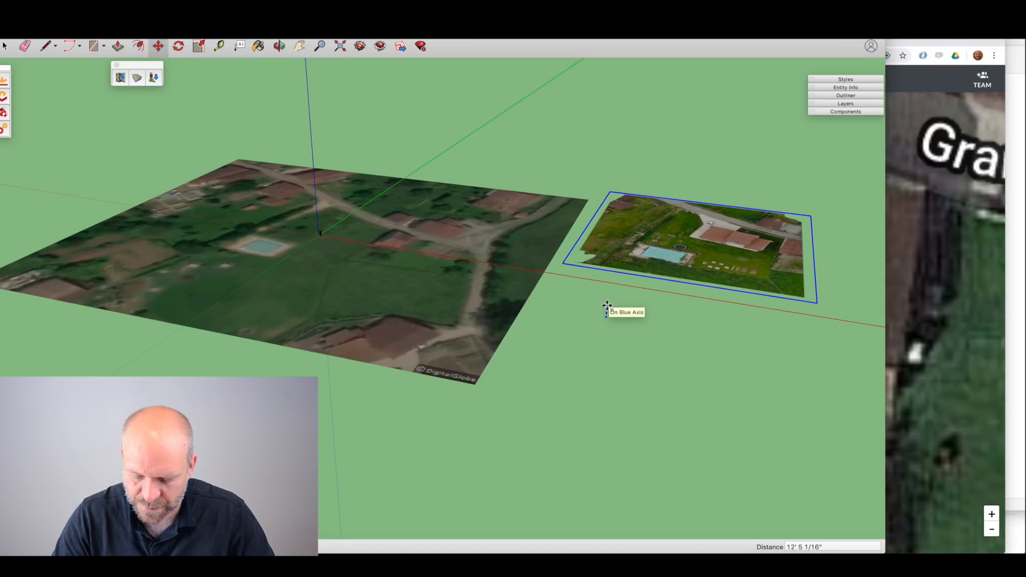
{"action": "type", "text": "5cm"}
{"action": "key", "text": "Return"}
Configure the model's length units as decimal centimeters with 0,0 cm precision and length snapping disabled.
{"action": "middle_click_drag", "start_coordinate": [471, 310], "coordinate": [504, 408]}
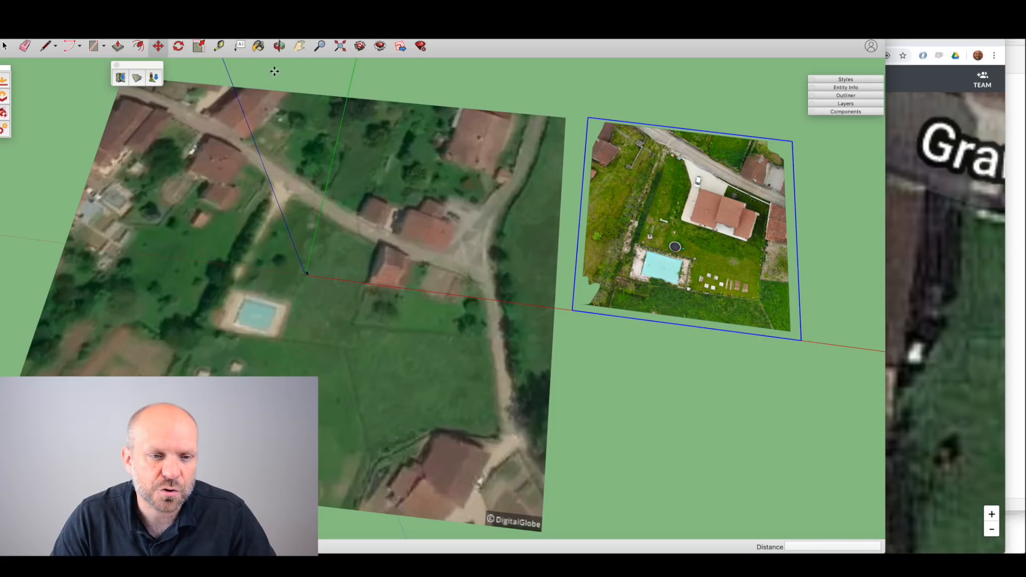
{"action": "left_click", "coordinate": [233, 22]}
{"action": "left_click", "coordinate": [242, 100]}
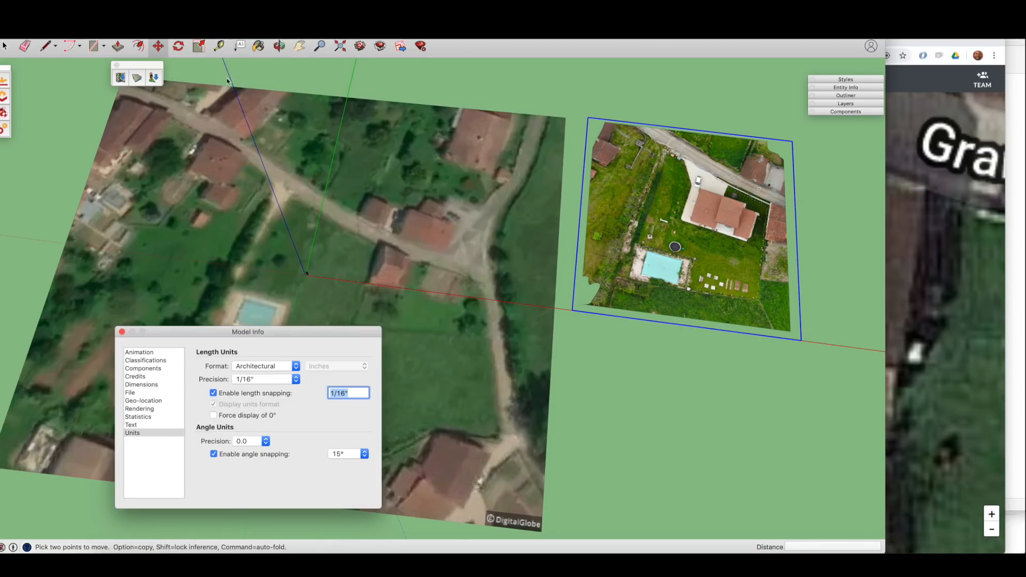
{"action": "left_click", "coordinate": [281, 368]}
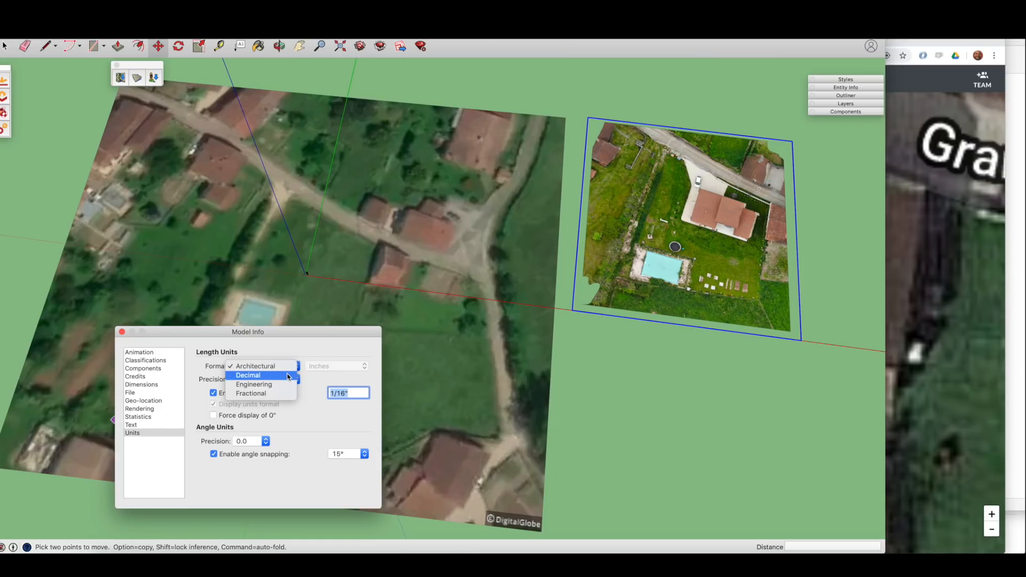
{"action": "left_click", "coordinate": [262, 374]}
{"action": "left_click", "coordinate": [345, 367]}
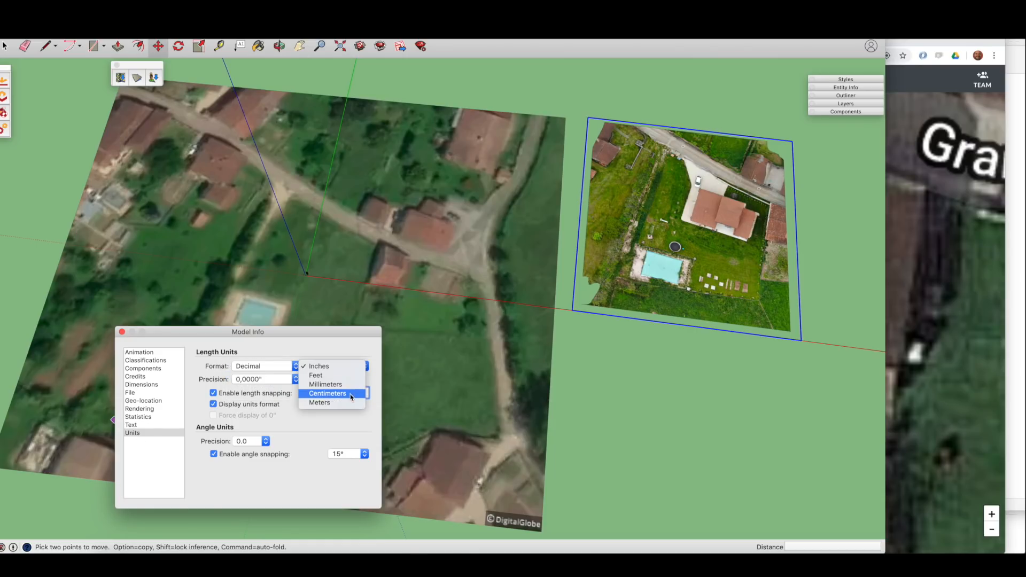
{"action": "left_click", "coordinate": [323, 393]}
{"action": "left_click", "coordinate": [295, 379]}
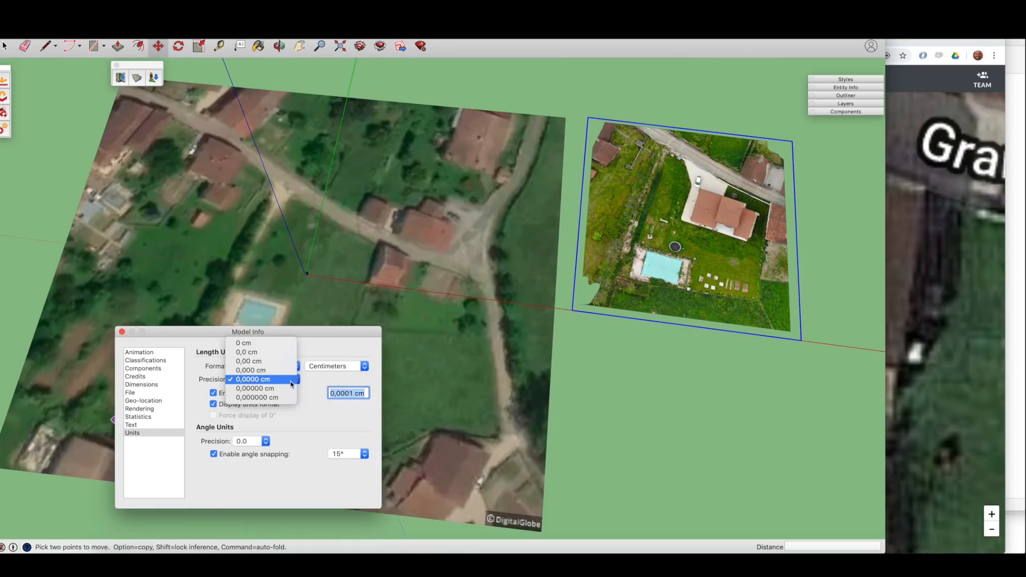
{"action": "left_click", "coordinate": [276, 352]}
{"action": "left_click", "coordinate": [214, 393]}
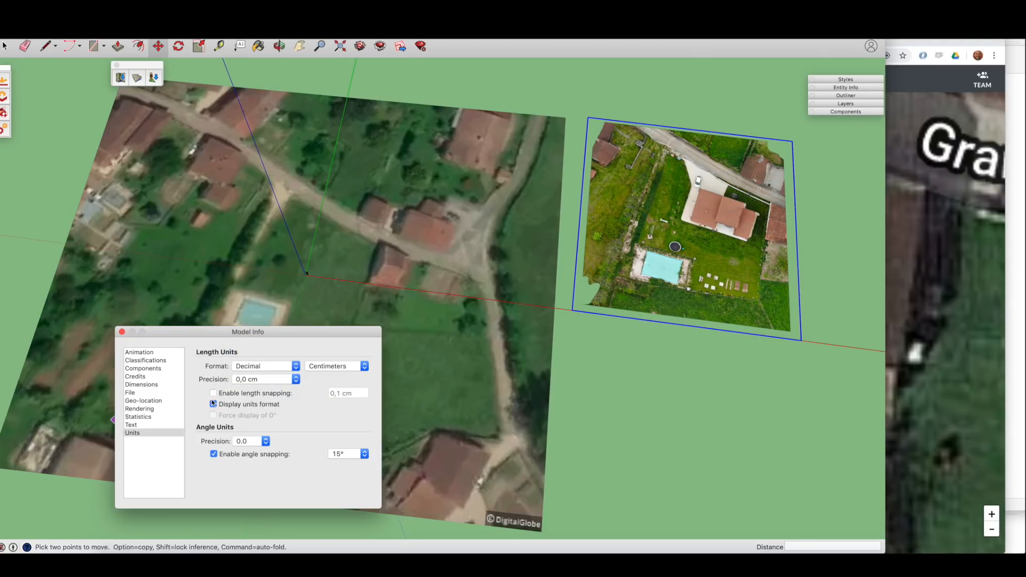
{"action": "left_click", "coordinate": [122, 333]}
Move the orthomosaic group by the pool's upper-left corner onto the matching pool corner in the satellite location snapshot.
{"action": "scroll", "coordinate": [659, 247], "scroll_direction": "up", "scroll_amount": 6}
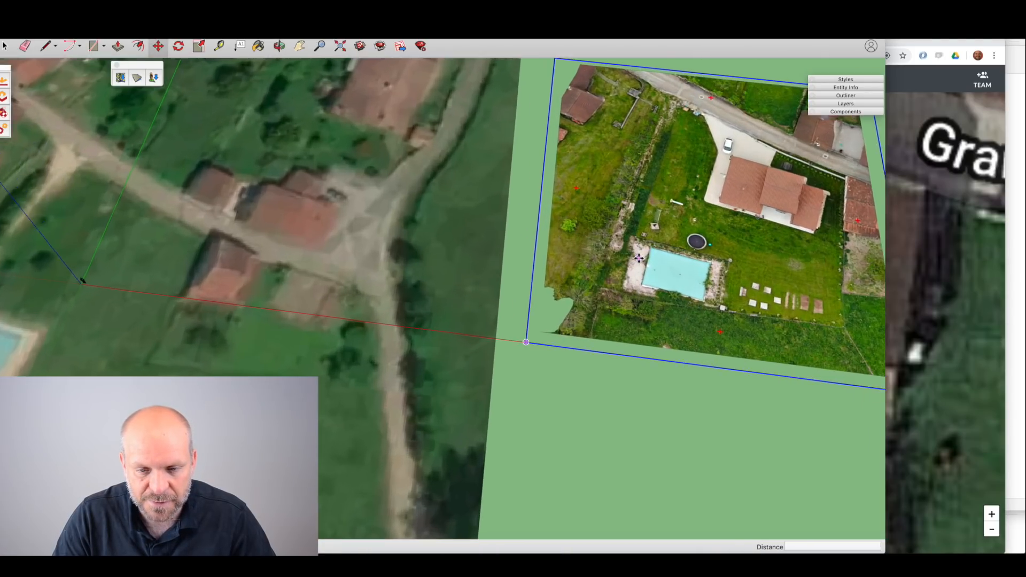
{"action": "scroll", "coordinate": [659, 247], "scroll_direction": "up", "scroll_amount": 5}
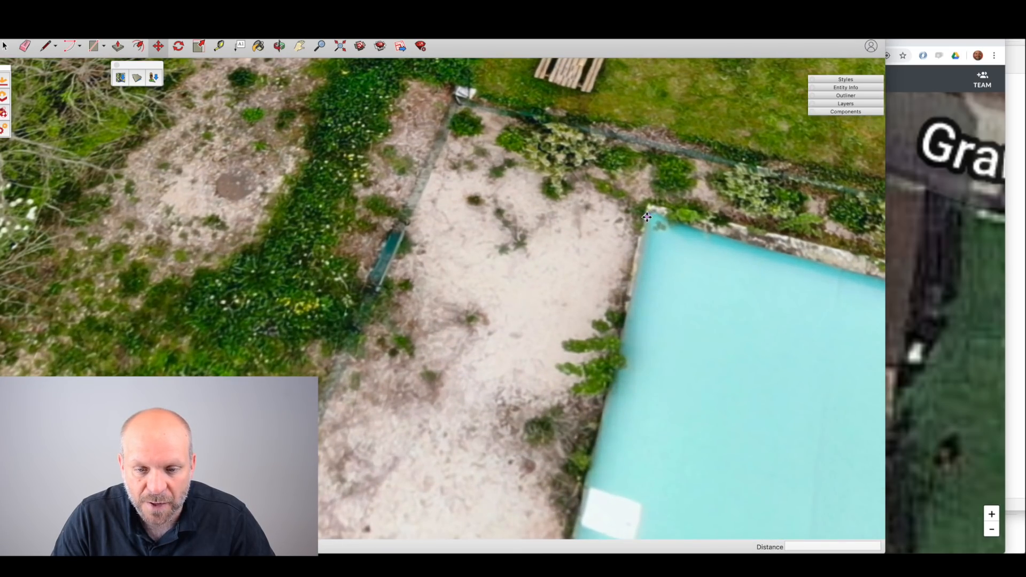
{"action": "scroll", "coordinate": [649, 214], "scroll_direction": "down", "scroll_amount": 15}
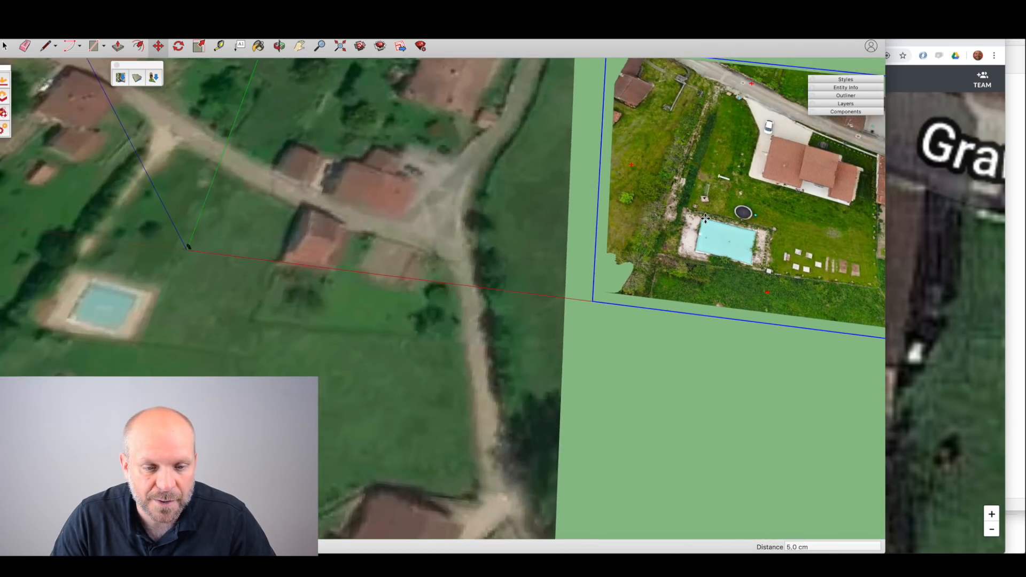
{"action": "scroll", "coordinate": [532, 254], "scroll_direction": "up", "scroll_amount": 10}
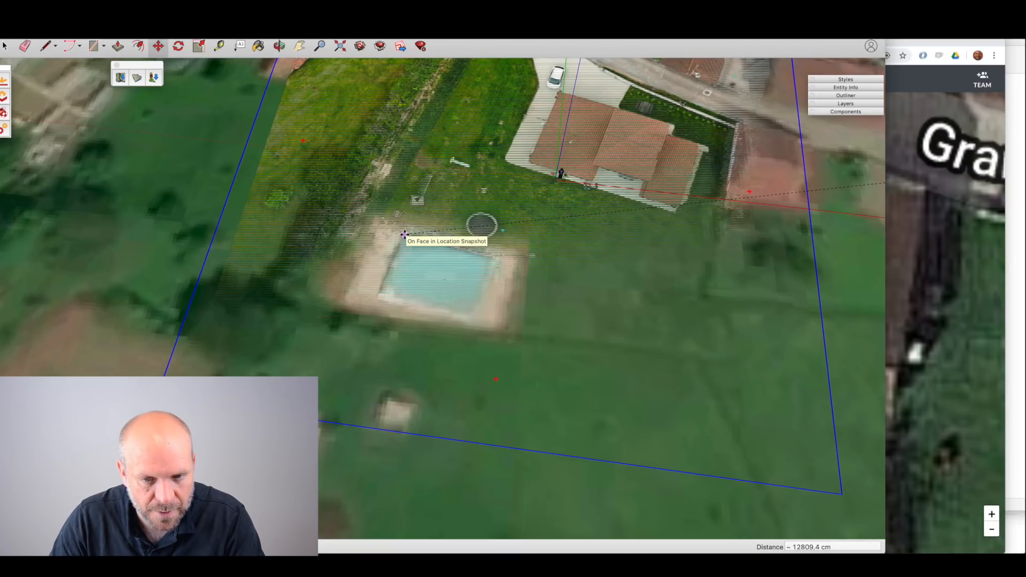
{"action": "left_click", "coordinate": [405, 235]}
Raise the aligned orthomosaic group slightly above the location snapshot along the blue axis.
{"action": "scroll", "coordinate": [404, 234], "scroll_direction": "down", "scroll_amount": 6}
{"action": "middle_click_drag", "start_coordinate": [545, 342], "coordinate": [577, 306]}
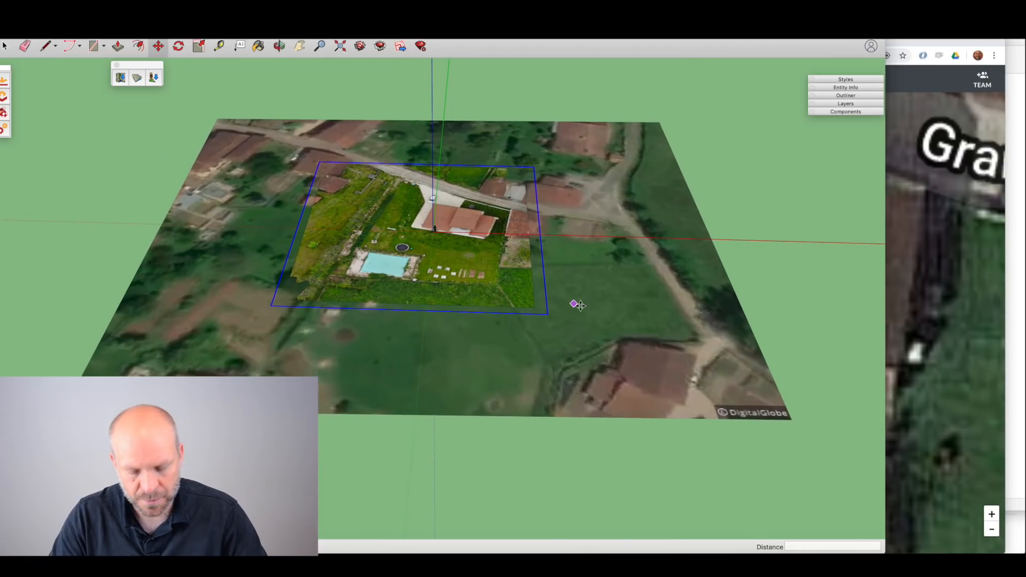
{"action": "left_click", "coordinate": [601, 300]}
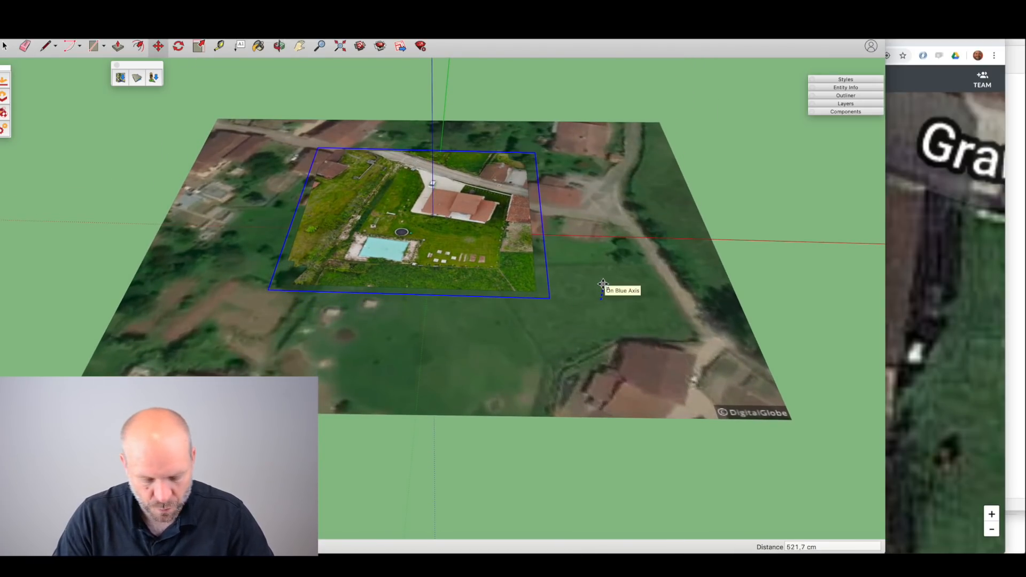
{"action": "key", "text": "Return"}
{"action": "key", "text": "space"}
Examine how the orthomosaic's road, houses and pool line up with the surrounding satellite snapshot.
{"action": "mouse_move", "coordinate": [591, 278]}
{"action": "middle_mouse_down"}
{"action": "mouse_move", "coordinate": [538, 438]}
{"action": "mouse_move", "coordinate": [511, 270]}
{"action": "mouse_move", "coordinate": [768, 315]}
{"action": "middle_mouse_up"}
{"action": "mouse_move", "coordinate": [605, 278]}
{"action": "middle_mouse_down"}
{"action": "mouse_move", "coordinate": [620, 341]}
{"action": "mouse_move", "coordinate": [570, 304]}
{"action": "mouse_move", "coordinate": [580, 275]}
{"action": "middle_mouse_up"}
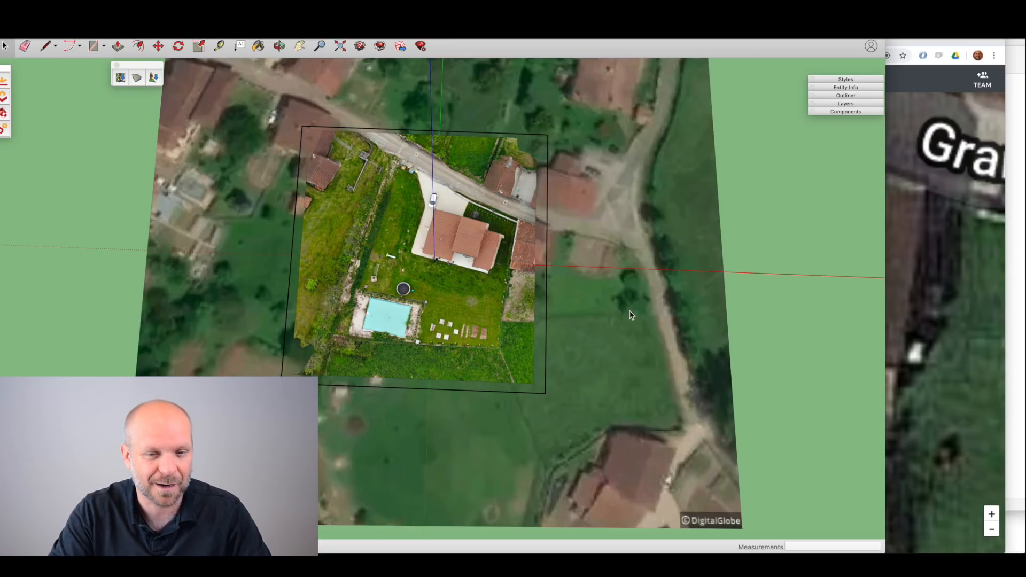
{"action": "mouse_move", "coordinate": [483, 351]}
{"action": "middle_mouse_down"}
{"action": "mouse_move", "coordinate": [452, 304]}
{"action": "mouse_move", "coordinate": [455, 231]}
{"action": "mouse_move", "coordinate": [369, 250]}
{"action": "mouse_move", "coordinate": [255, 243]}
{"action": "middle_mouse_up"}
{"action": "scroll", "coordinate": [441, 267], "scroll_direction": "up", "scroll_amount": 6}
{"action": "scroll", "coordinate": [467, 255], "scroll_direction": "up", "scroll_amount": 10}
{"action": "scroll", "coordinate": [256, 243], "scroll_direction": "down", "scroll_amount": 15}
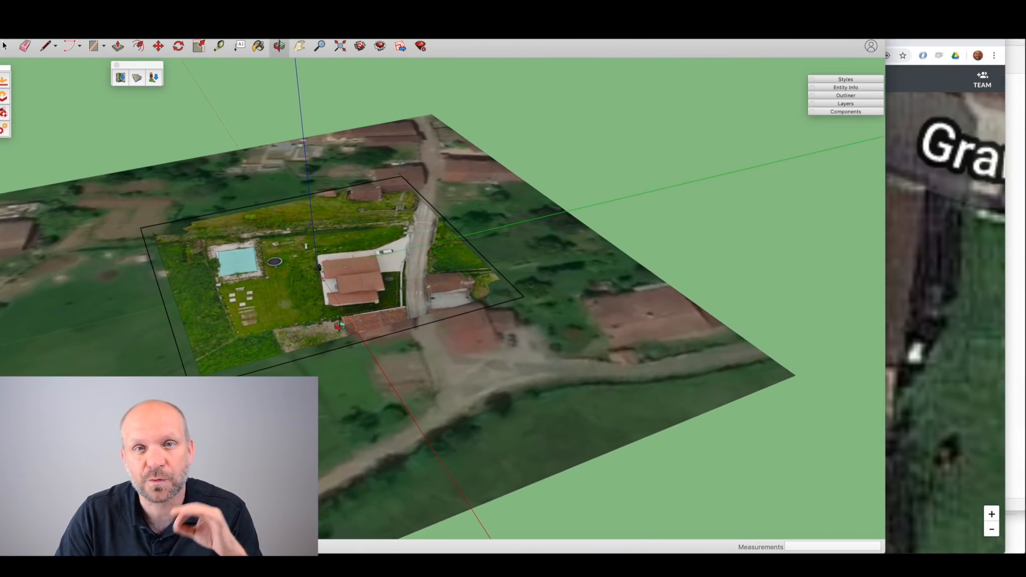
{"action": "middle_click_drag", "start_coordinate": [340, 326], "coordinate": [439, 370]}
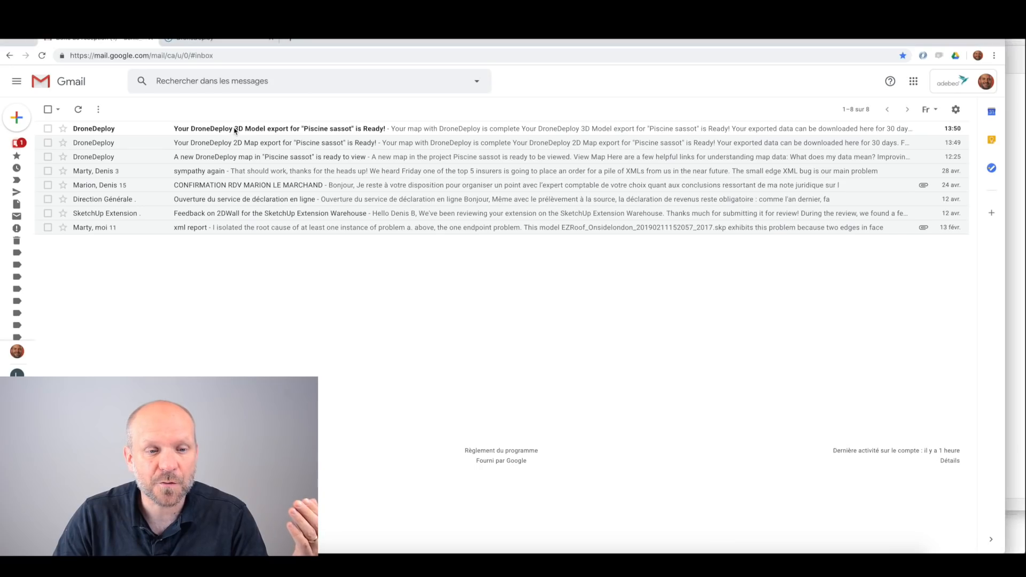
Download the Wavefront OBJ 3D model export for "Piscine sassot" from the DroneDeploy e-mail in Gmail and return to SketchUp.
{"action": "left_click", "coordinate": [235, 130]}
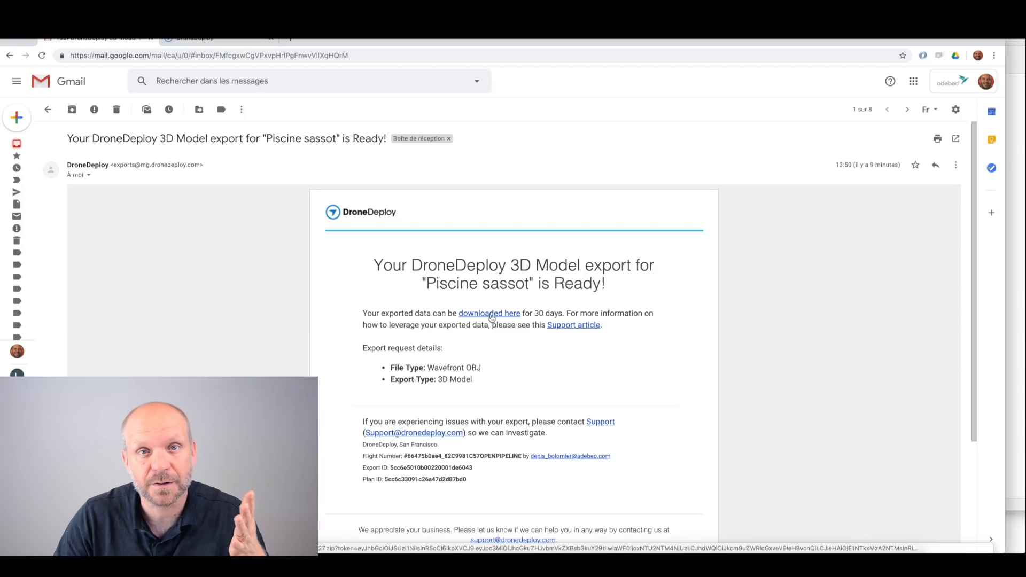
{"action": "left_click", "coordinate": [490, 317]}
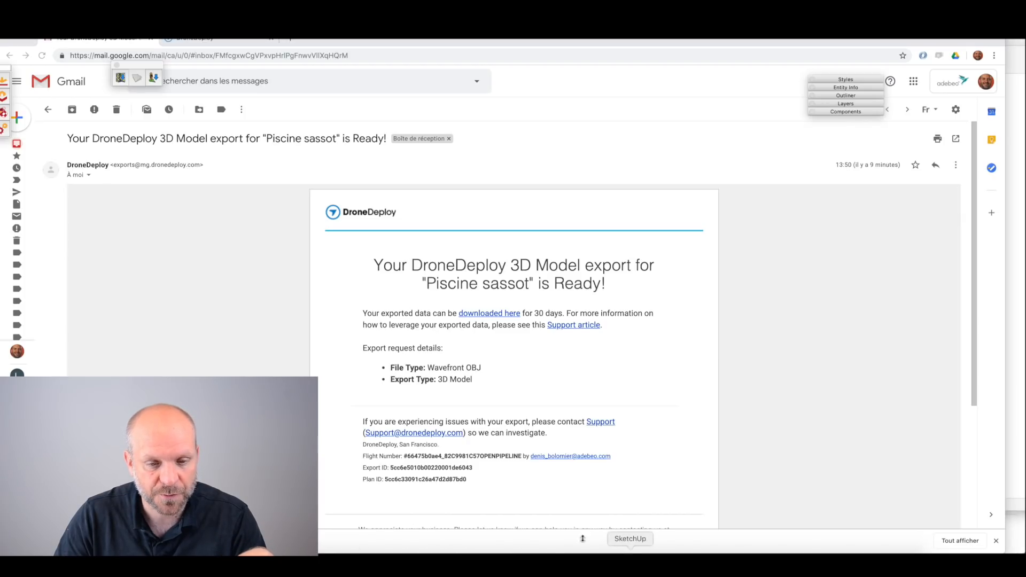
{"action": "left_click", "coordinate": [595, 564]}
Examine the orthomosaic's image detail in close-up around the people standing on the terrace edge beside the house.
{"action": "middle_click_drag", "start_coordinate": [489, 431], "coordinate": [533, 440]}
{"action": "scroll", "coordinate": [345, 280], "scroll_direction": "down", "scroll_amount": 3}
{"action": "scroll", "coordinate": [392, 289], "scroll_direction": "up", "scroll_amount": 10}
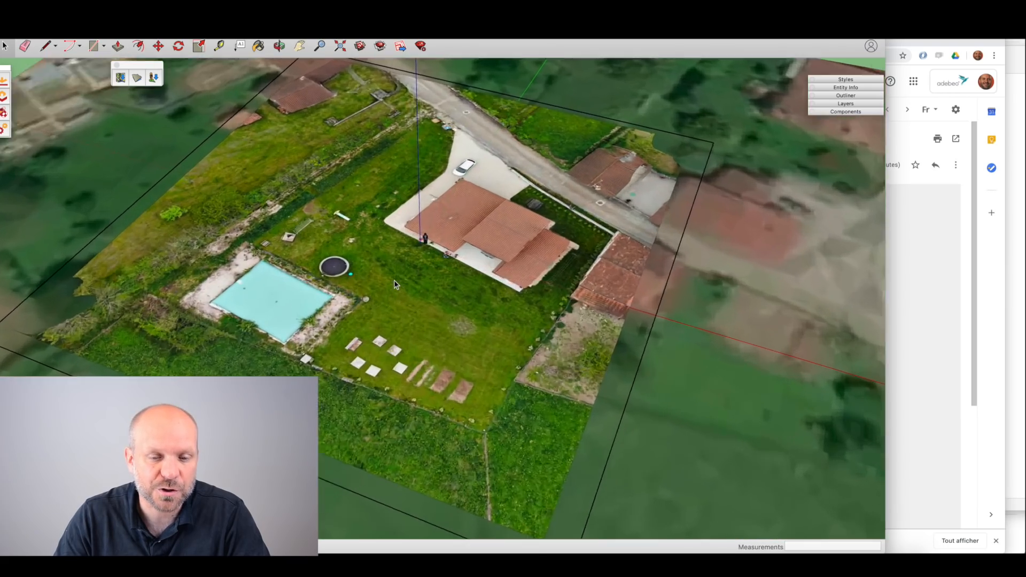
{"action": "middle_click_drag", "start_coordinate": [396, 284], "coordinate": [291, 289]}
{"action": "middle_click_drag", "start_coordinate": [525, 287], "coordinate": [463, 251]}
{"action": "scroll", "coordinate": [612, 342], "scroll_direction": "up", "scroll_amount": 6}
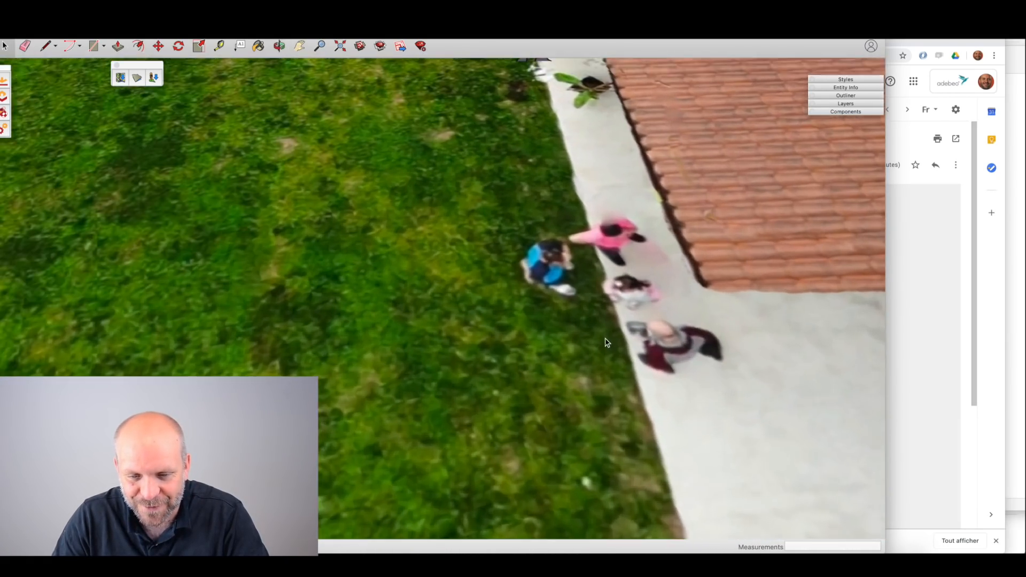
{"action": "middle_click_drag", "start_coordinate": [607, 342], "coordinate": [828, 403]}
{"action": "middle_click_drag", "start_coordinate": [696, 332], "coordinate": [515, 348], "text": "shift"}
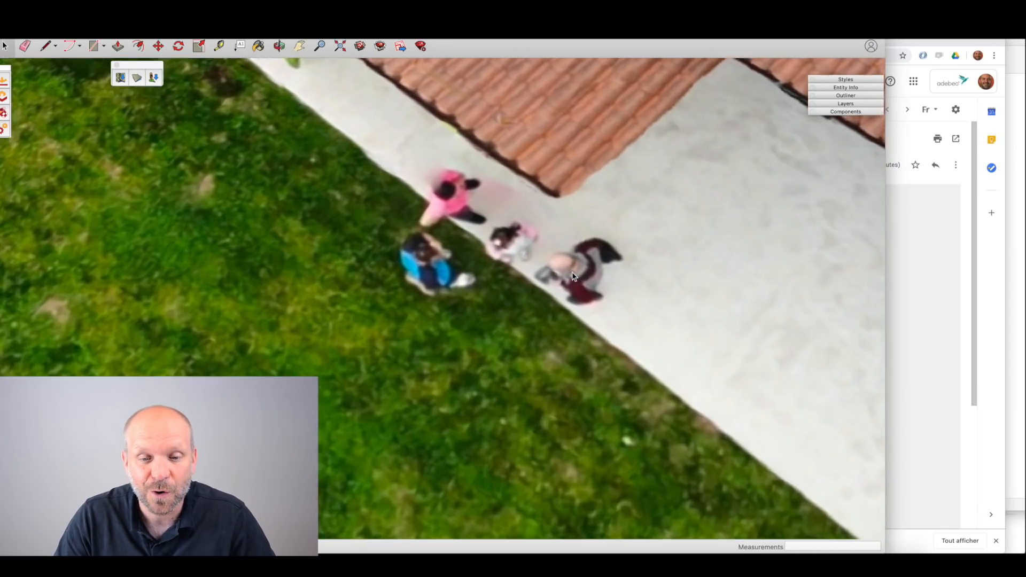
{"action": "scroll", "coordinate": [571, 271], "scroll_direction": "up", "scroll_amount": 5}
{"action": "middle_click_drag", "start_coordinate": [569, 268], "coordinate": [678, 275]}
{"action": "middle_click_drag", "start_coordinate": [540, 298], "coordinate": [586, 303]}
{"action": "scroll", "coordinate": [585, 305], "scroll_direction": "down", "scroll_amount": 3}
{"action": "scroll", "coordinate": [527, 251], "scroll_direction": "up", "scroll_amount": 4}
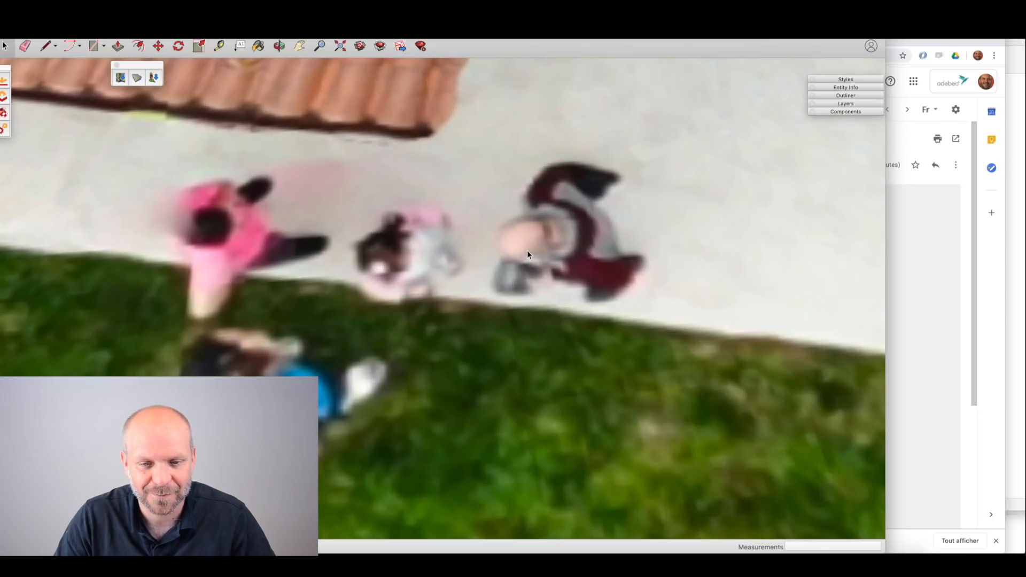
{"action": "scroll", "coordinate": [590, 281], "scroll_direction": "down", "scroll_amount": 2}
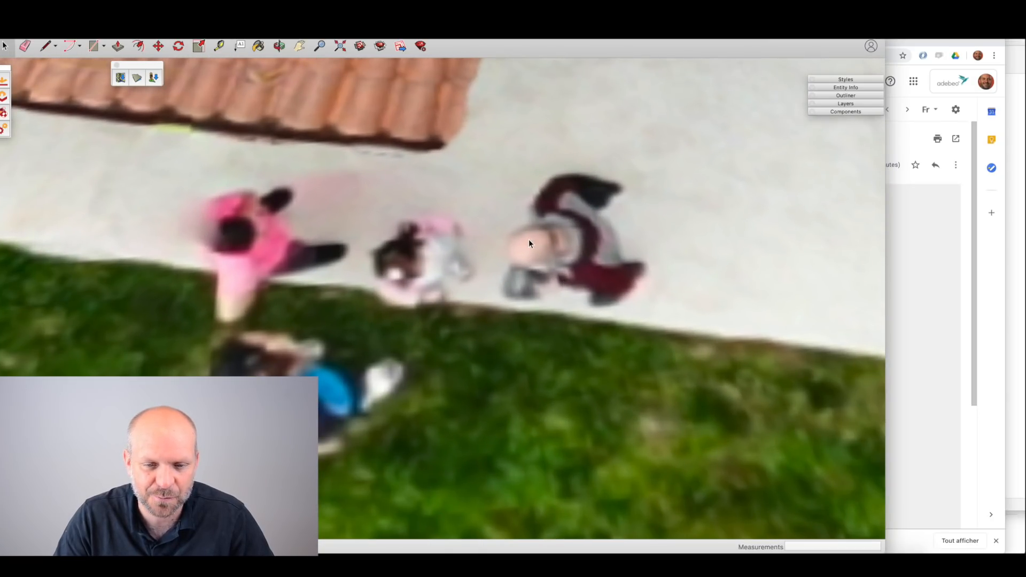
{"action": "scroll", "coordinate": [532, 286], "scroll_direction": "down", "scroll_amount": 1}
{"action": "scroll", "coordinate": [530, 297], "scroll_direction": "down", "scroll_amount": 8}
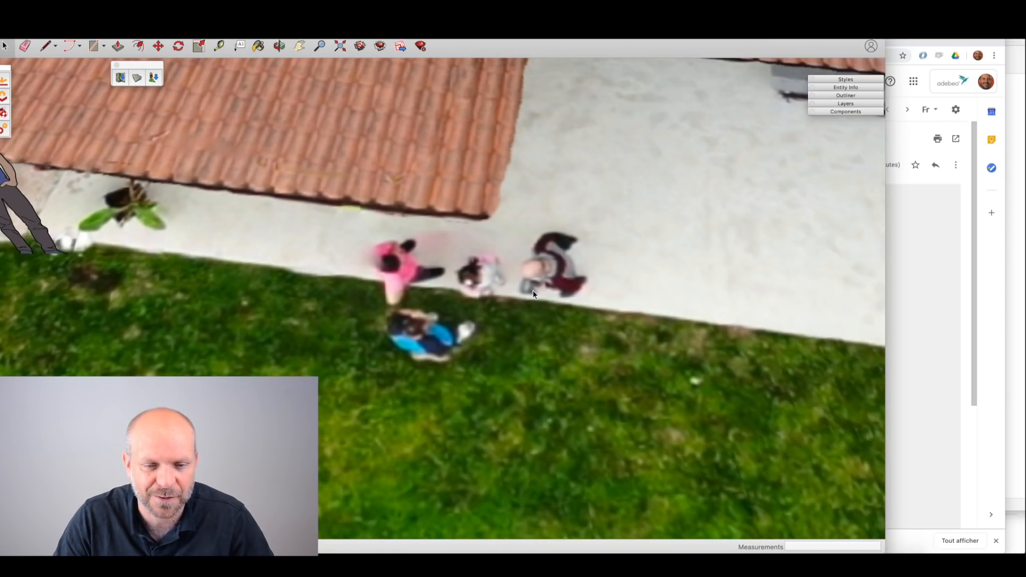
{"action": "scroll", "coordinate": [535, 289], "scroll_direction": "up", "scroll_amount": 2}
{"action": "scroll", "coordinate": [534, 287], "scroll_direction": "up", "scroll_amount": 15}
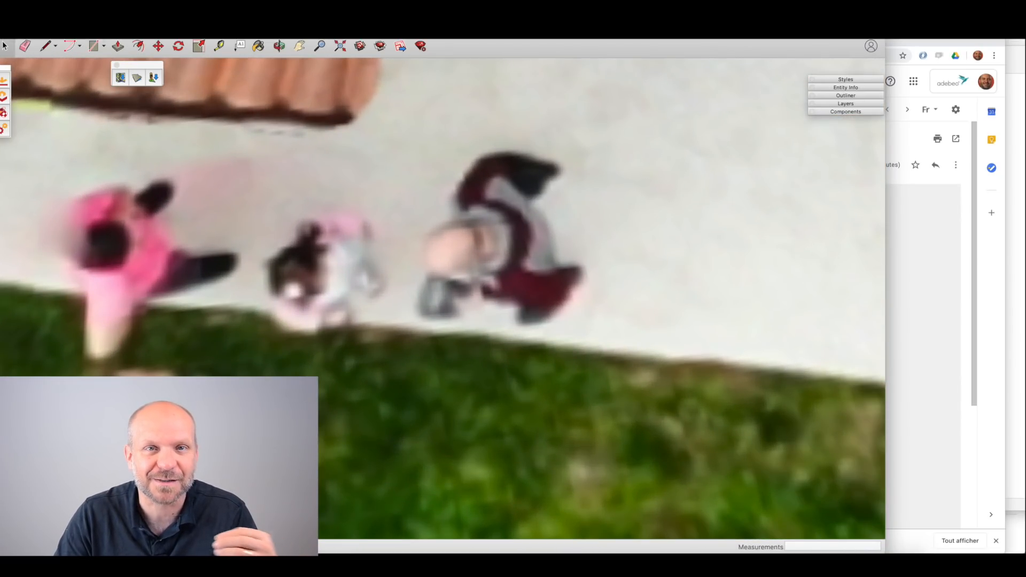
Check in the SketchUp OpenGL preferences that the maximum texture size option is enabled.
{"action": "left_click", "coordinate": [35, 20]}
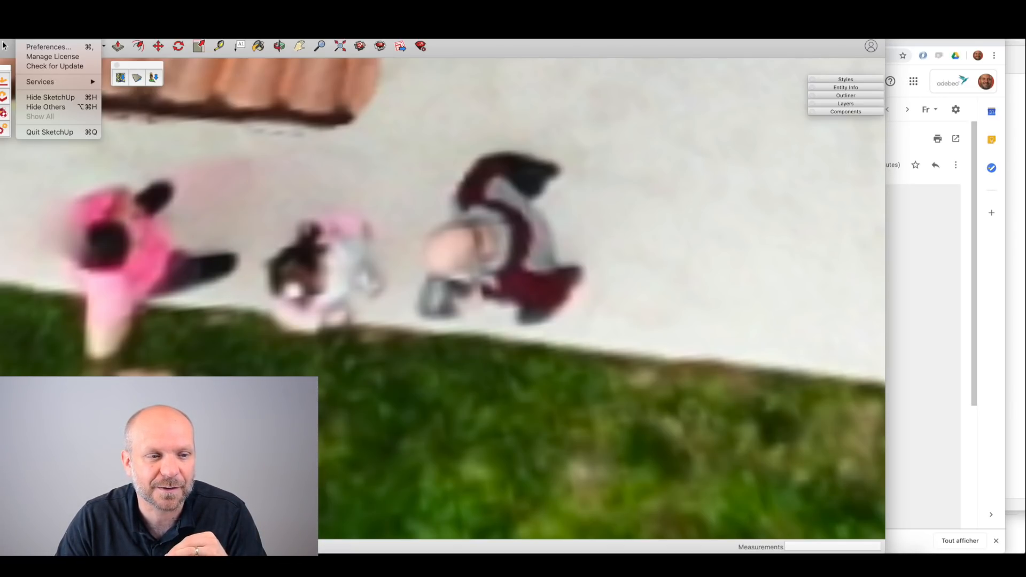
{"action": "left_click", "coordinate": [53, 47]}
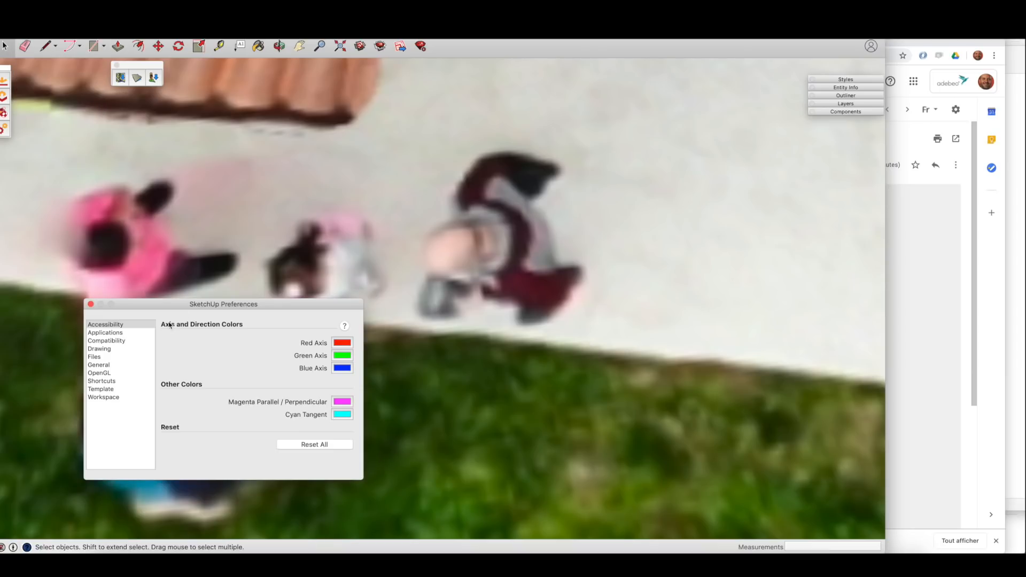
{"action": "left_click", "coordinate": [100, 373]}
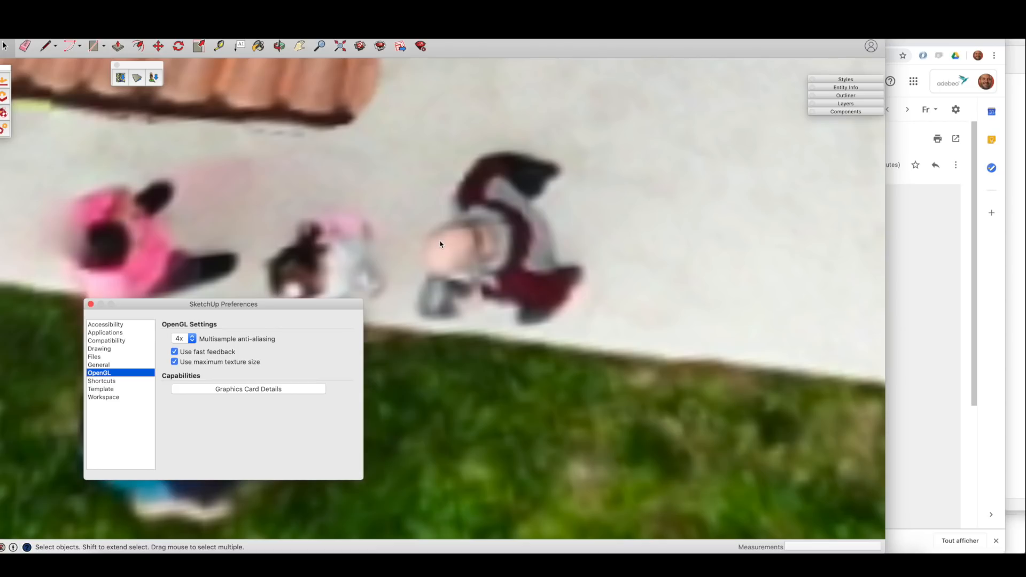
{"action": "left_click", "coordinate": [91, 305]}
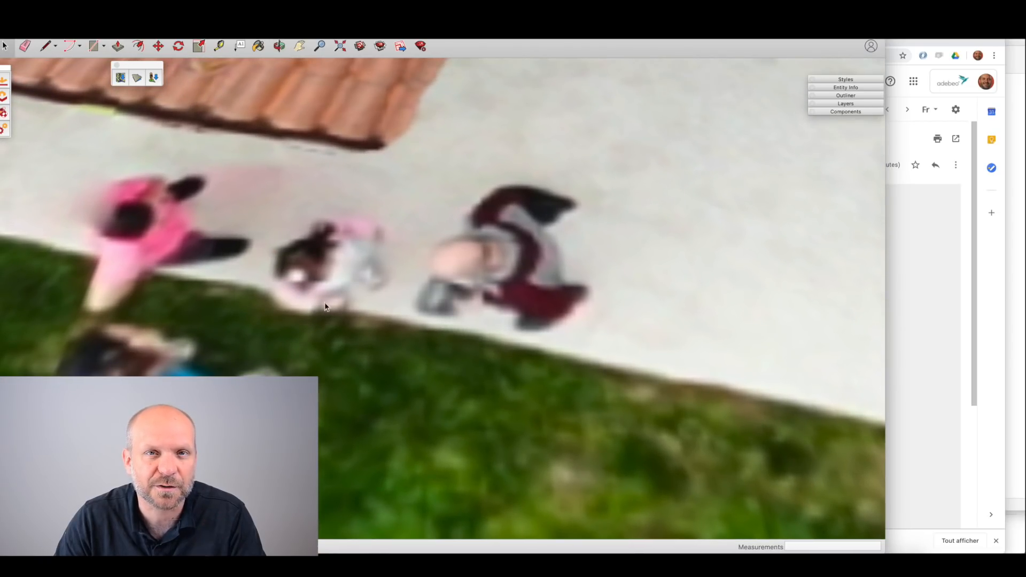
{"action": "scroll", "coordinate": [361, 335], "scroll_direction": "down", "scroll_amount": 10}
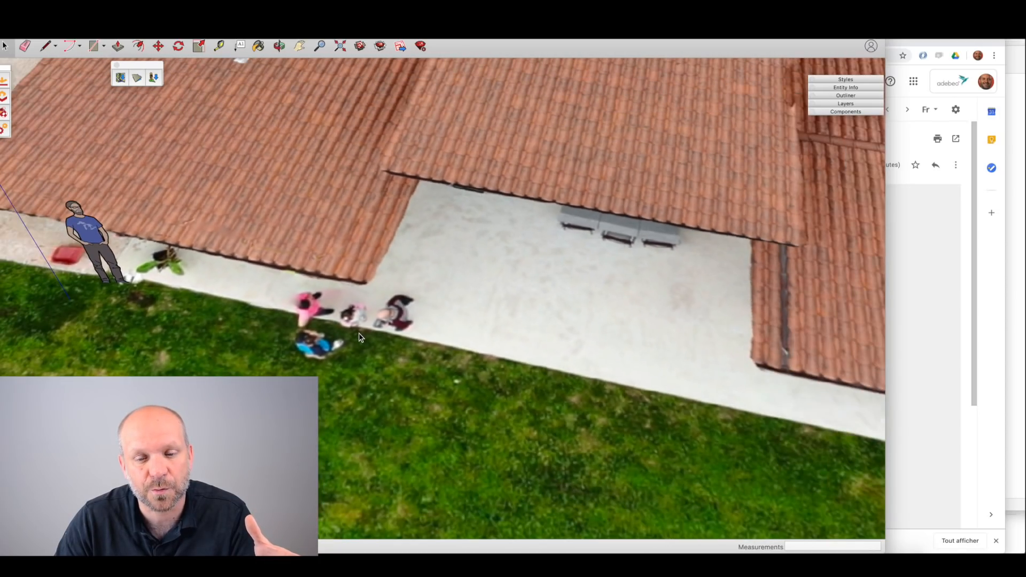
{"action": "scroll", "coordinate": [359, 337], "scroll_direction": "down", "scroll_amount": 10}
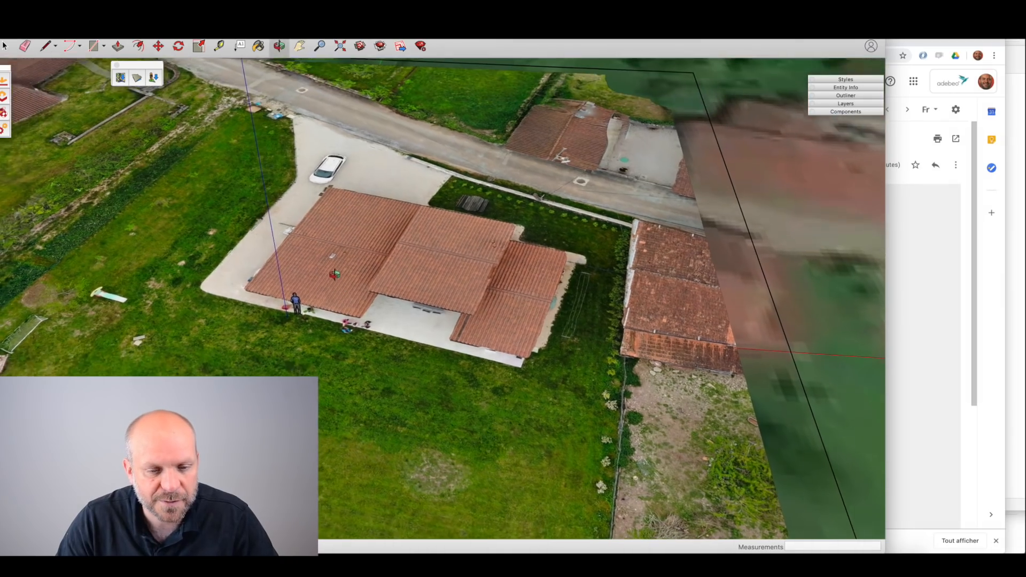
{"action": "scroll", "coordinate": [376, 335], "scroll_direction": "down", "scroll_amount": 8}
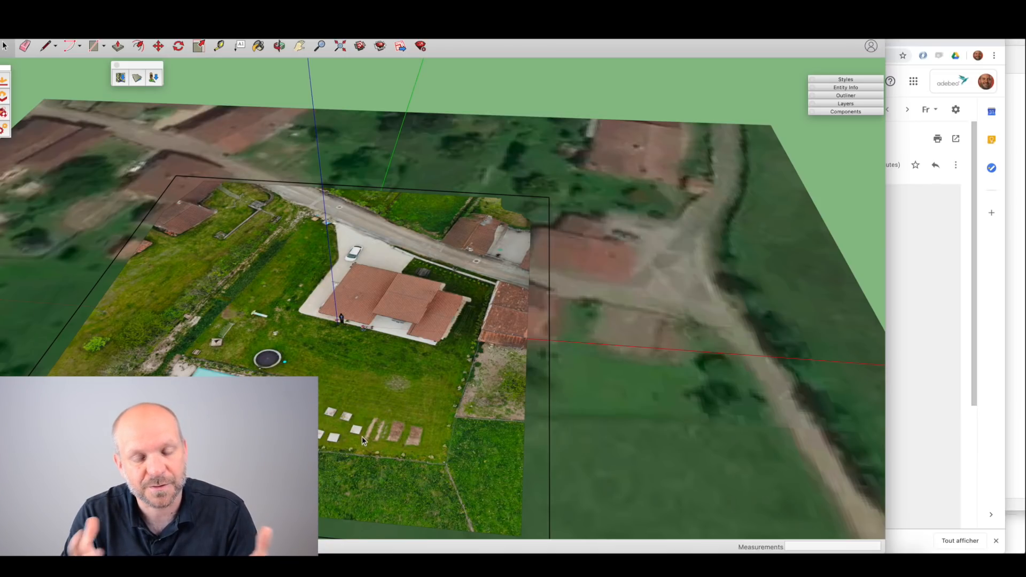
{"action": "scroll", "coordinate": [321, 359], "scroll_direction": "down", "scroll_amount": 5}
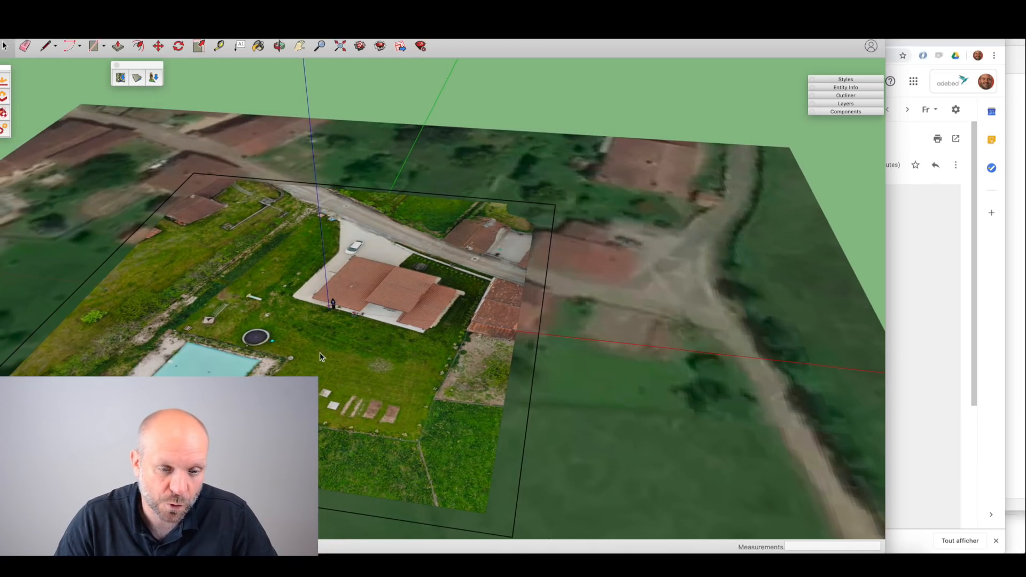
Switch to Finder and extract the archive modelMonApr29115045.262827.zip in the Téléchargements folder.
{"action": "key", "text": "super+Tab"}
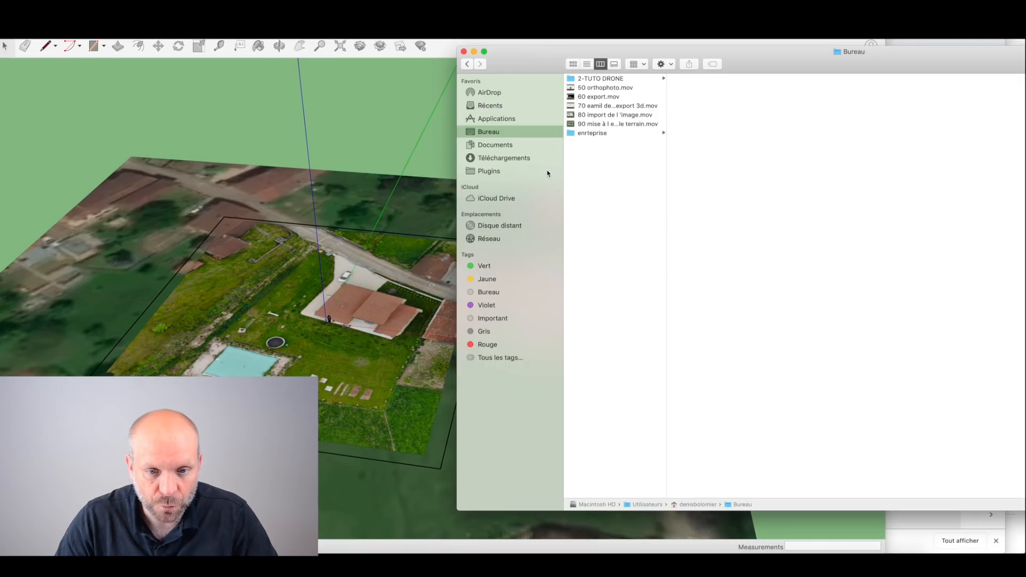
{"action": "left_click", "coordinate": [505, 159]}
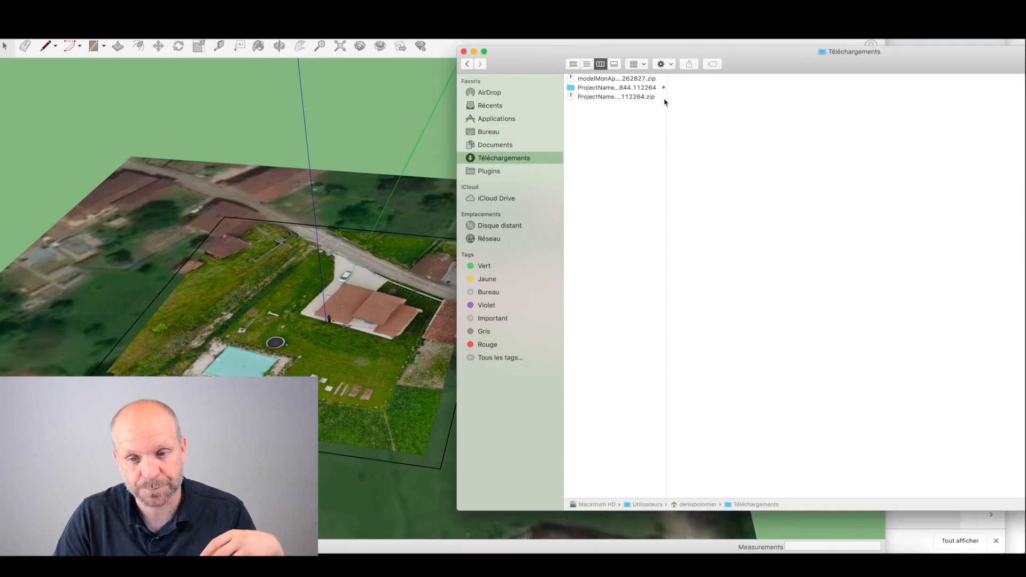
{"action": "double_click", "coordinate": [666, 102]}
{"action": "double_click", "coordinate": [630, 79]}
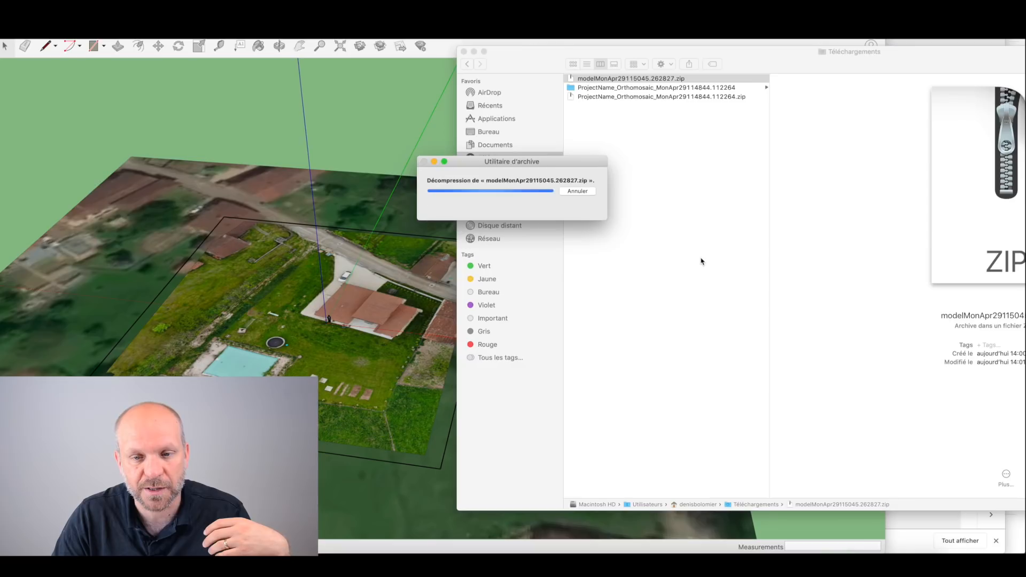
{"action": "double_click", "coordinate": [753, 62]}
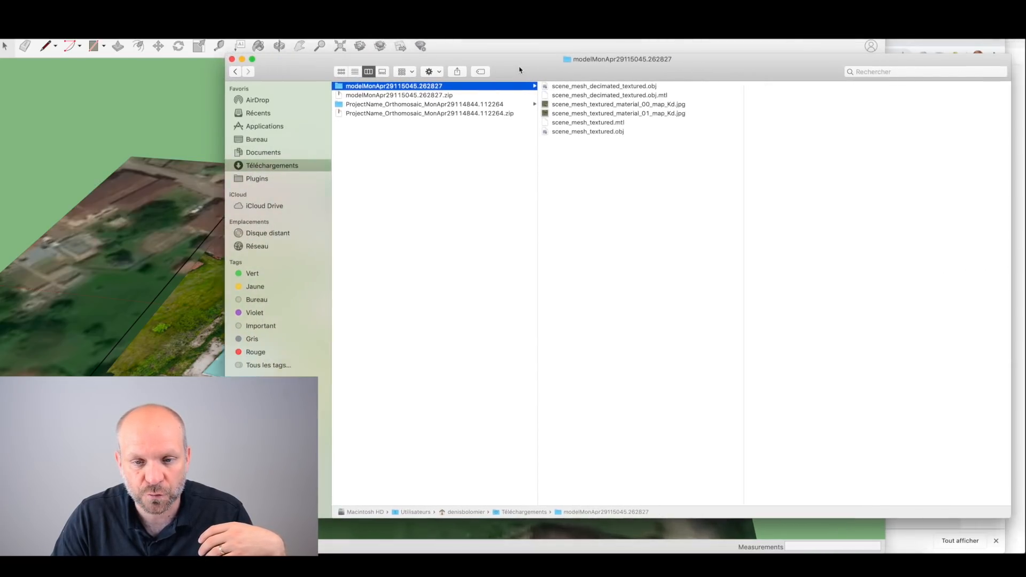
Preview the extracted decimated mesh, the two texture JPG maps and scene_mesh_textured.obj in the model folder.
{"action": "left_click", "coordinate": [609, 87]}
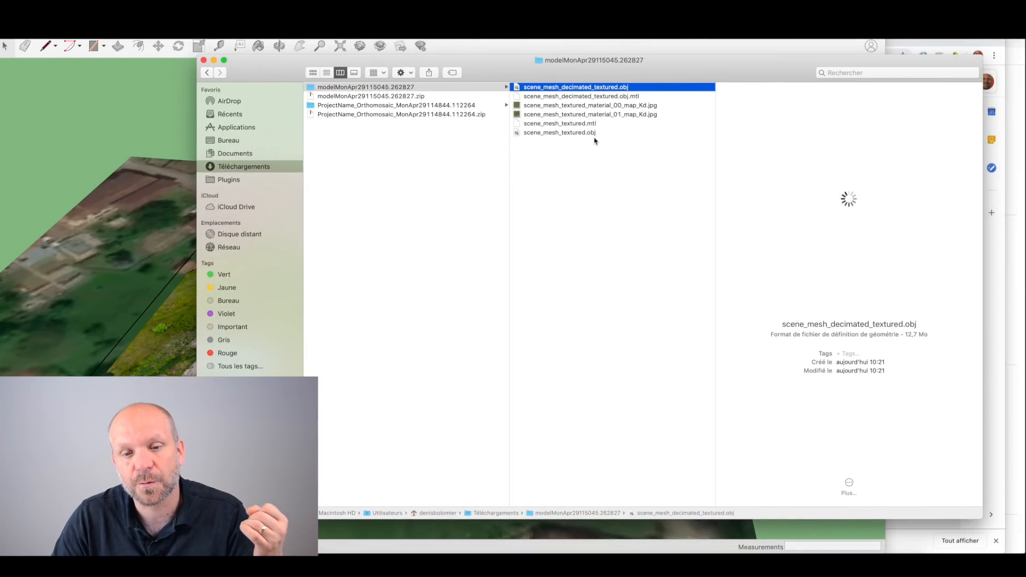
{"action": "left_click_drag", "start_coordinate": [845, 230], "coordinate": [873, 246]}
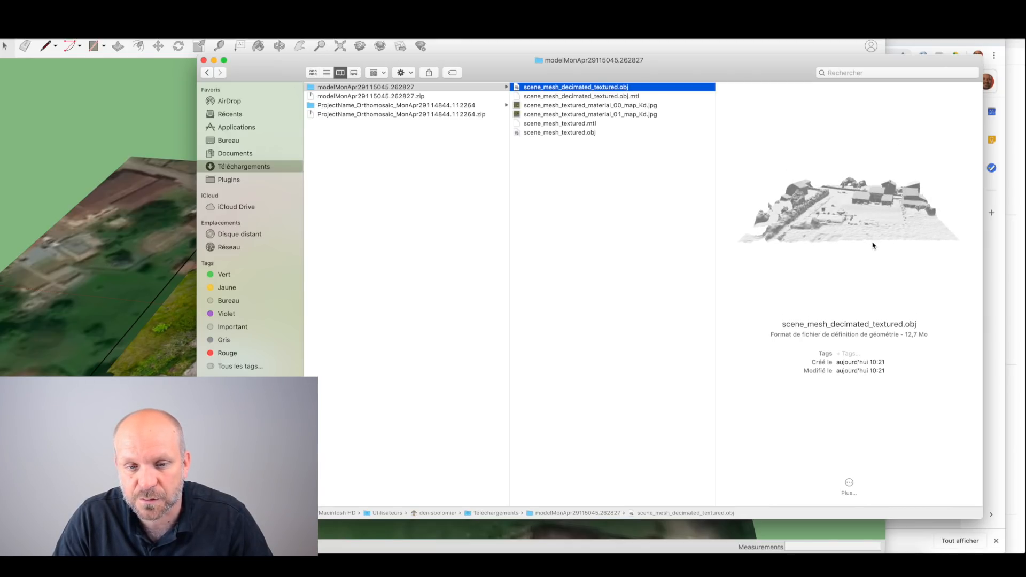
{"action": "key", "text": "Down"}
{"action": "key", "text": "Down"}
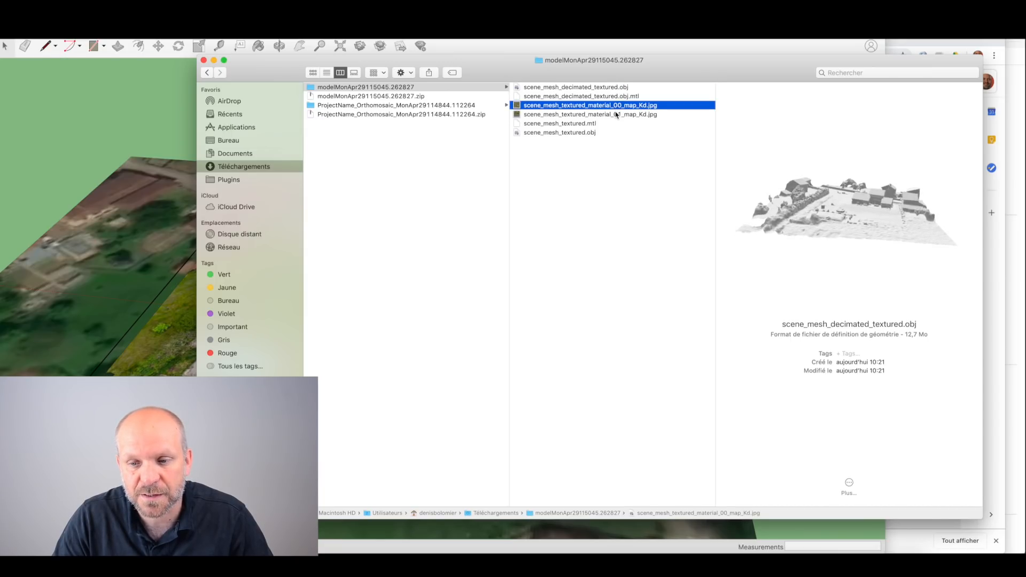
{"action": "left_click", "coordinate": [617, 114]}
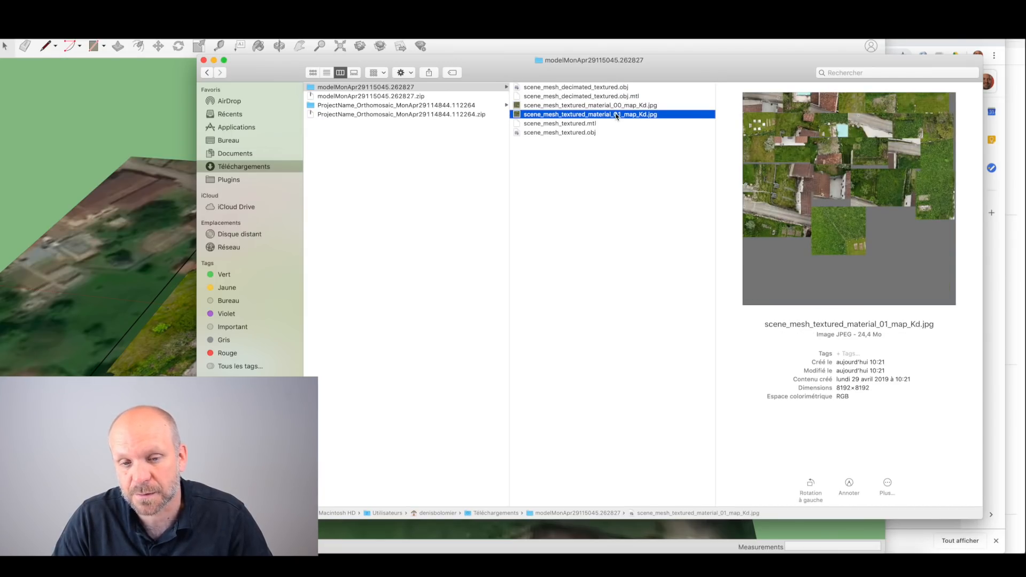
{"action": "left_click", "coordinate": [613, 107]}
{"action": "left_click", "coordinate": [612, 114]}
{"action": "left_click", "coordinate": [604, 124]}
{"action": "key", "text": "Down"}
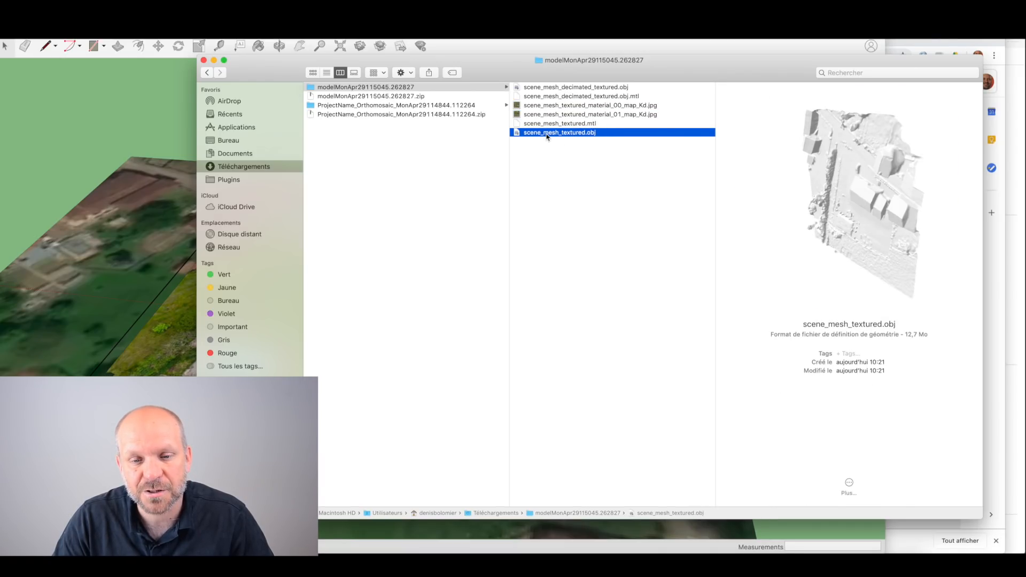
Compare the file sizes of scene_mesh_decimated_textured.obj and scene_mesh_textured.obj.
{"action": "left_click", "coordinate": [591, 87]}
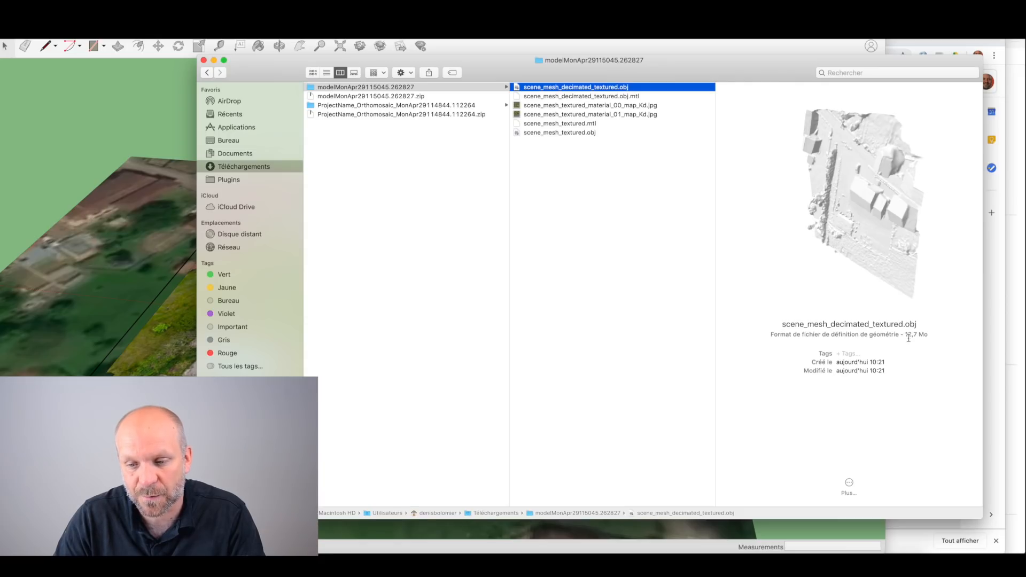
{"action": "left_click_drag", "start_coordinate": [905, 335], "coordinate": [923, 335]}
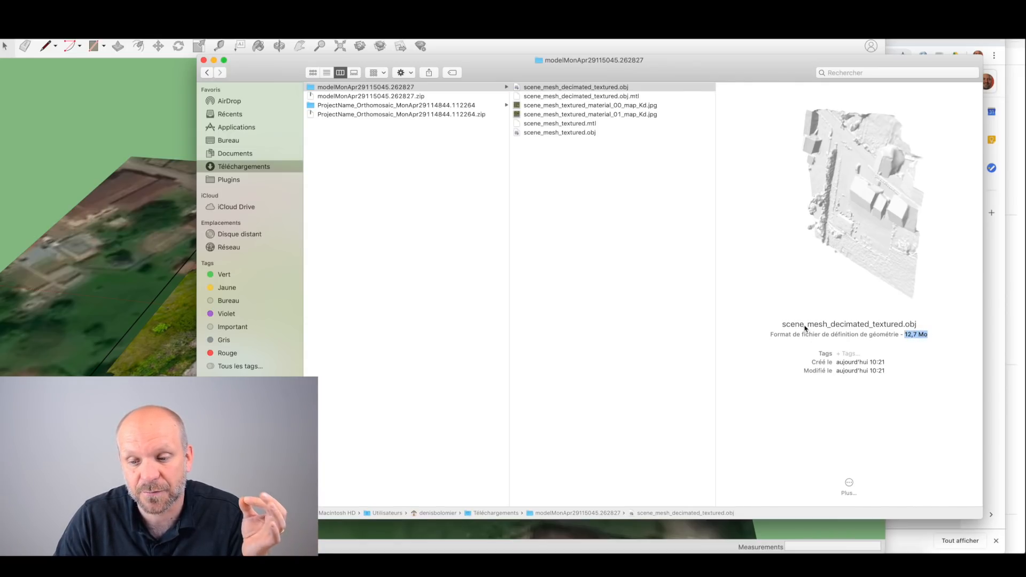
{"action": "left_click", "coordinate": [571, 135]}
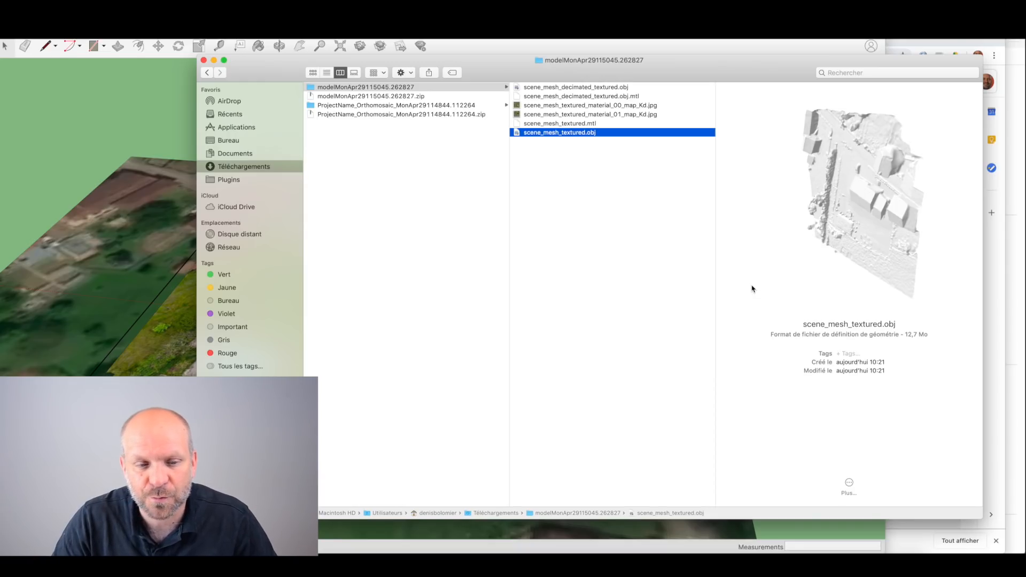
Return to SketchUp and load scene_mesh_decimated_textured.obj from the modelMonApr29115045.262827 download folder into the Skimp importer.
{"action": "left_click", "coordinate": [130, 141]}
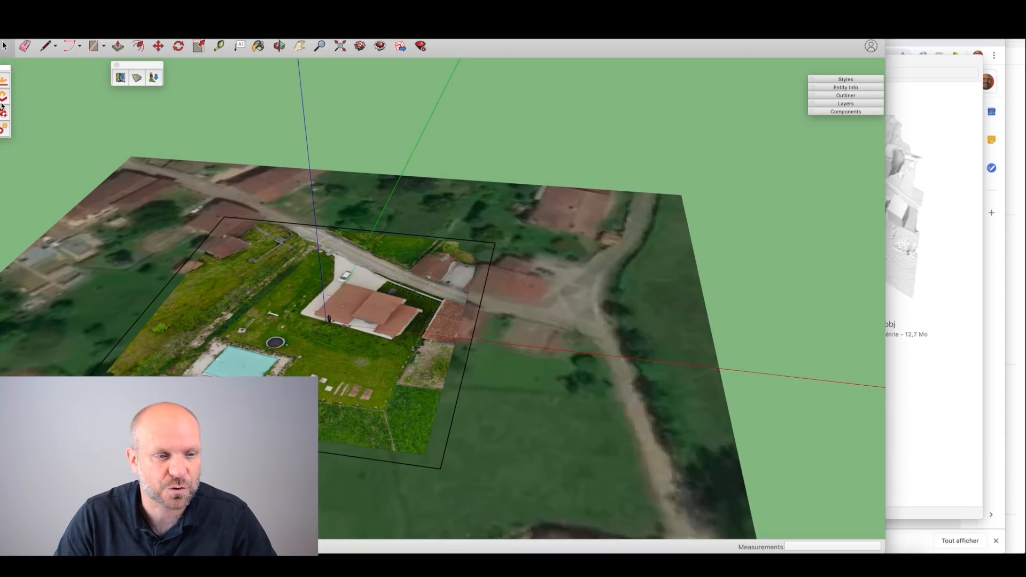
{"action": "left_click_drag", "start_coordinate": [3, 68], "coordinate": [50, 87]}
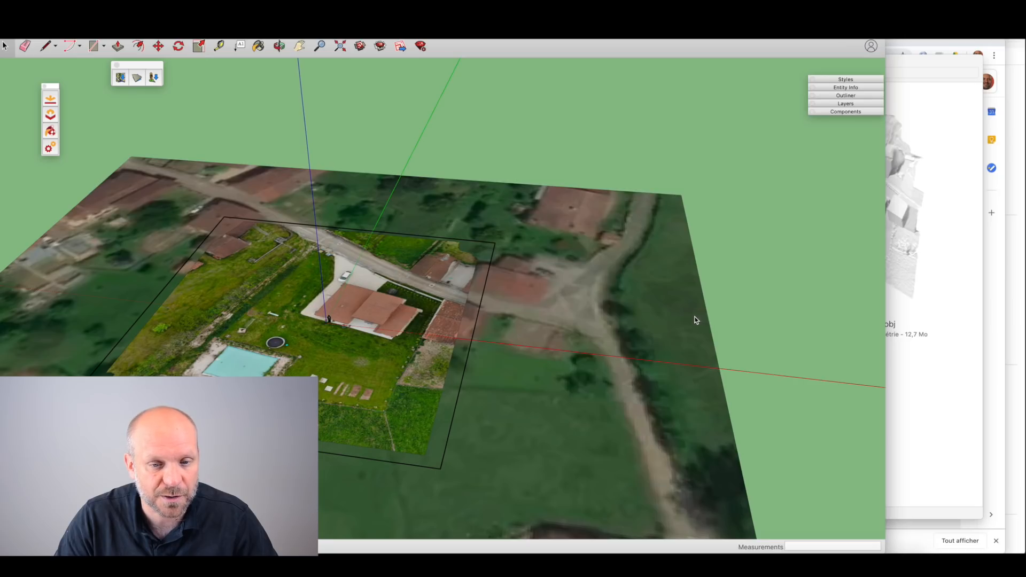
{"action": "left_click", "coordinate": [51, 99]}
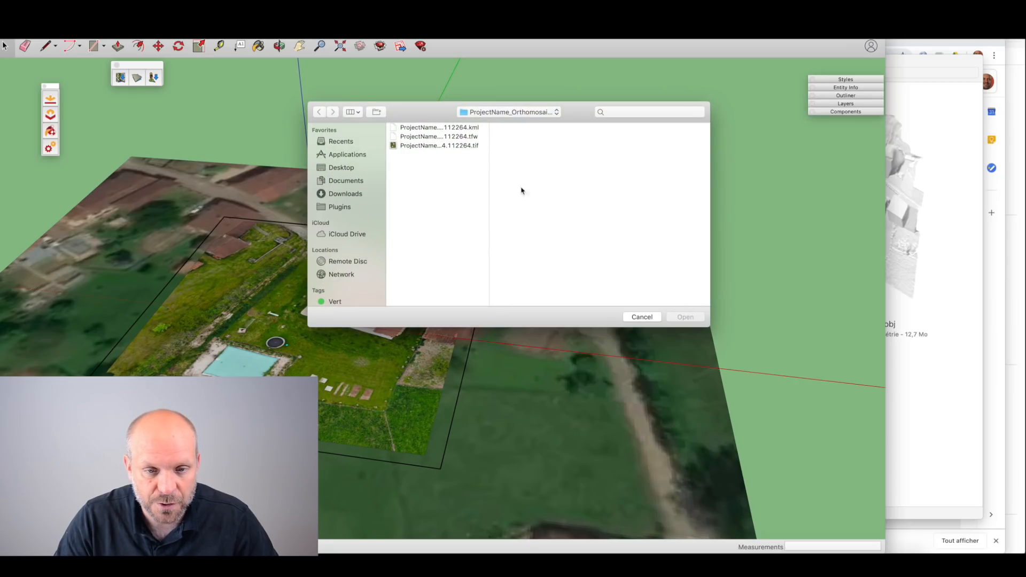
{"action": "left_click", "coordinate": [535, 113]}
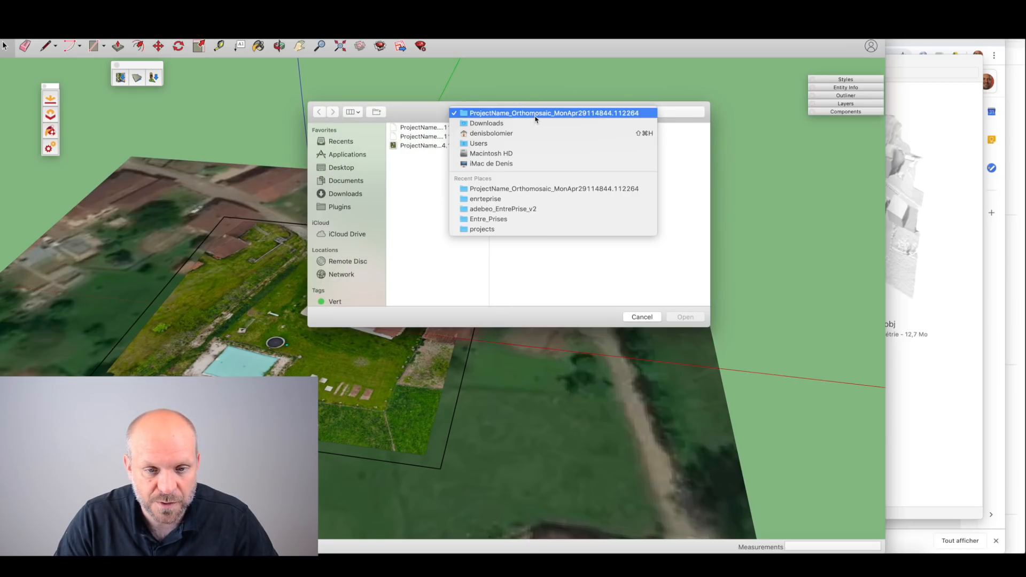
{"action": "left_click", "coordinate": [535, 120]}
{"action": "left_click", "coordinate": [456, 128]}
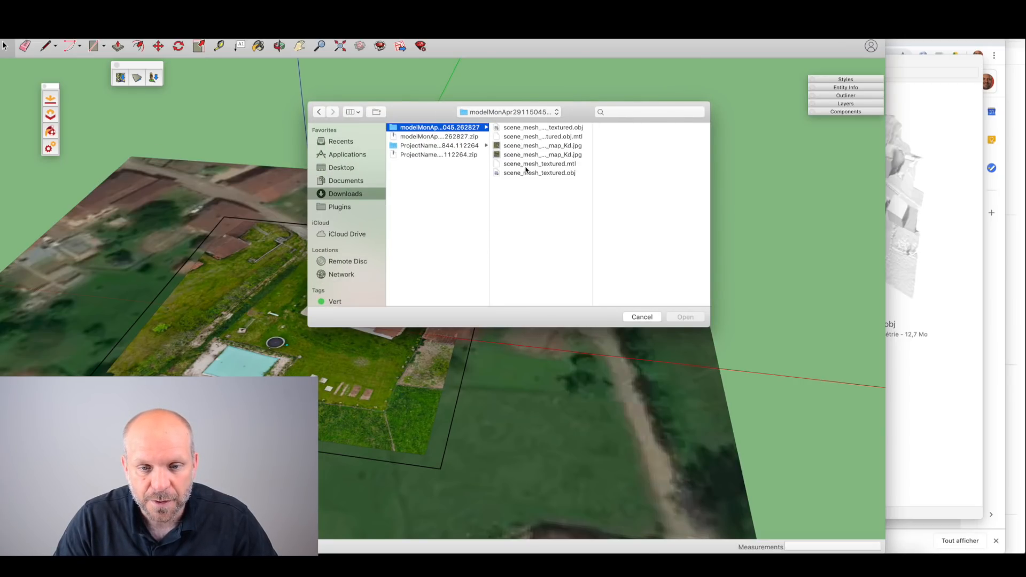
{"action": "left_click", "coordinate": [555, 127]}
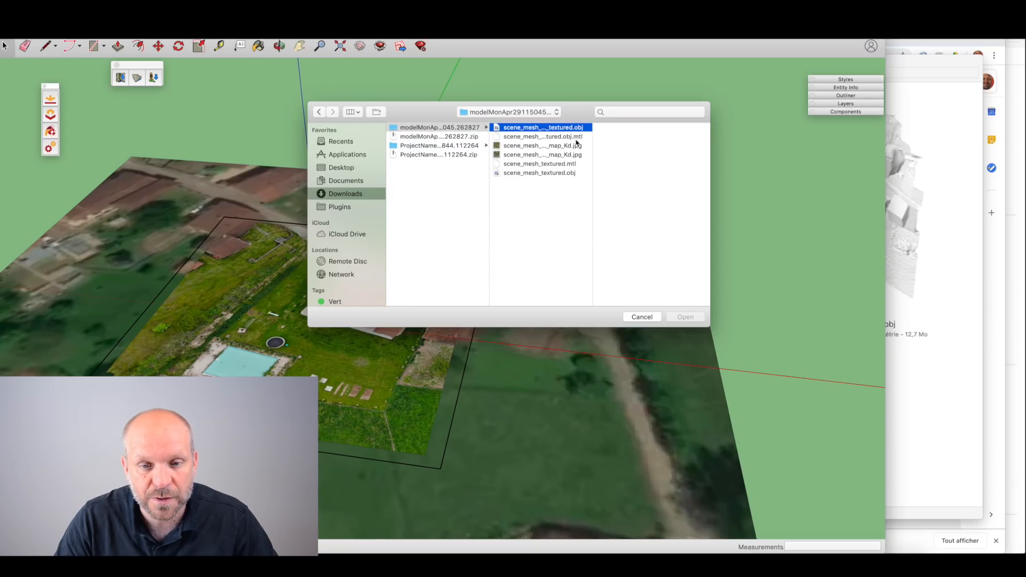
{"action": "mouse_move", "coordinate": [593, 150]}
{"action": "left_mouse_down"}
{"action": "mouse_move", "coordinate": [675, 150]}
{"action": "mouse_move", "coordinate": [594, 155]}
{"action": "left_mouse_up"}
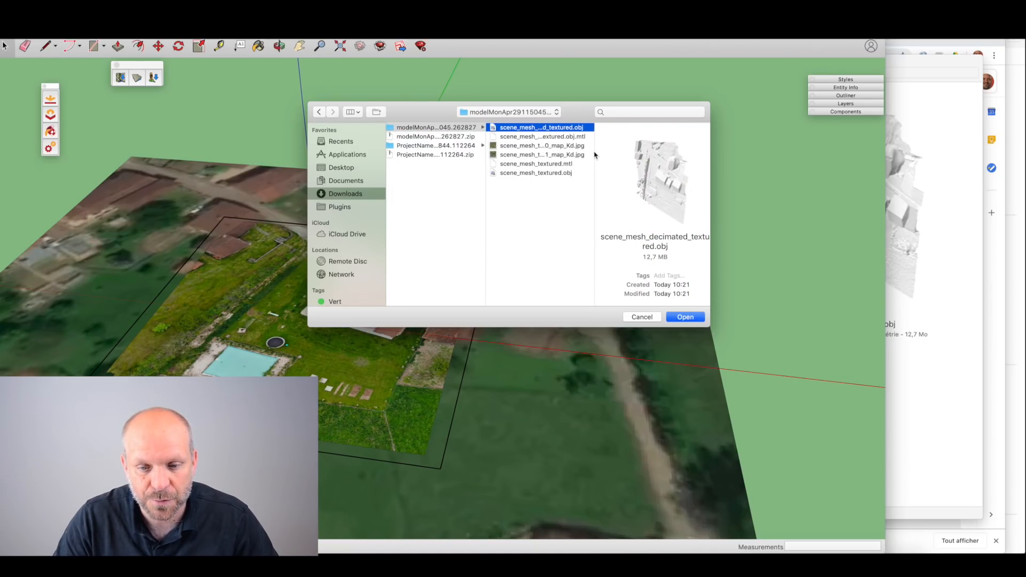
{"action": "left_click", "coordinate": [687, 317]}
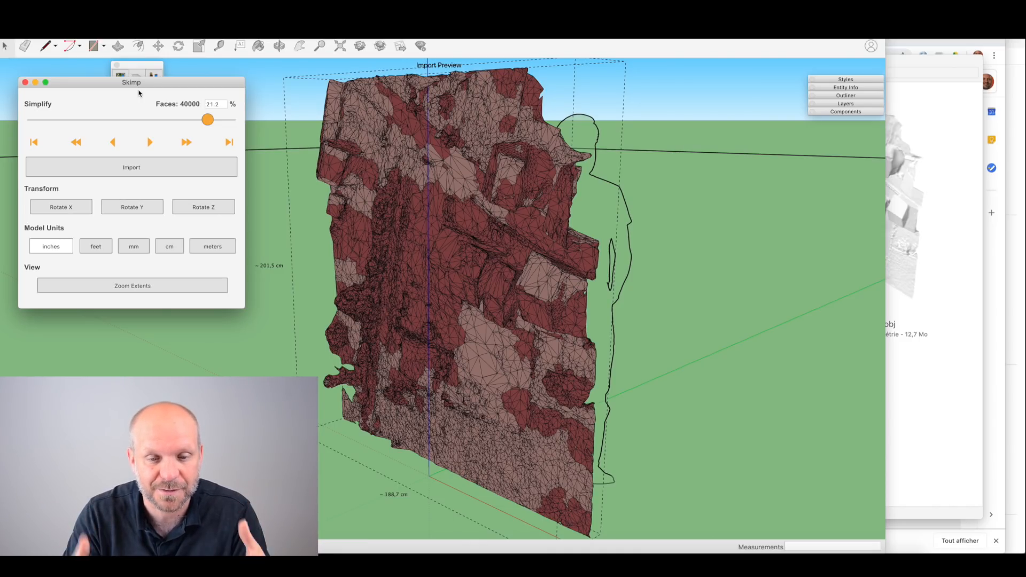
Rotate the mesh in the import preview about its X, Y and Z axes until the terrain lies flat with the buildings upright.
{"action": "middle_click_drag", "start_coordinate": [406, 224], "coordinate": [378, 218]}
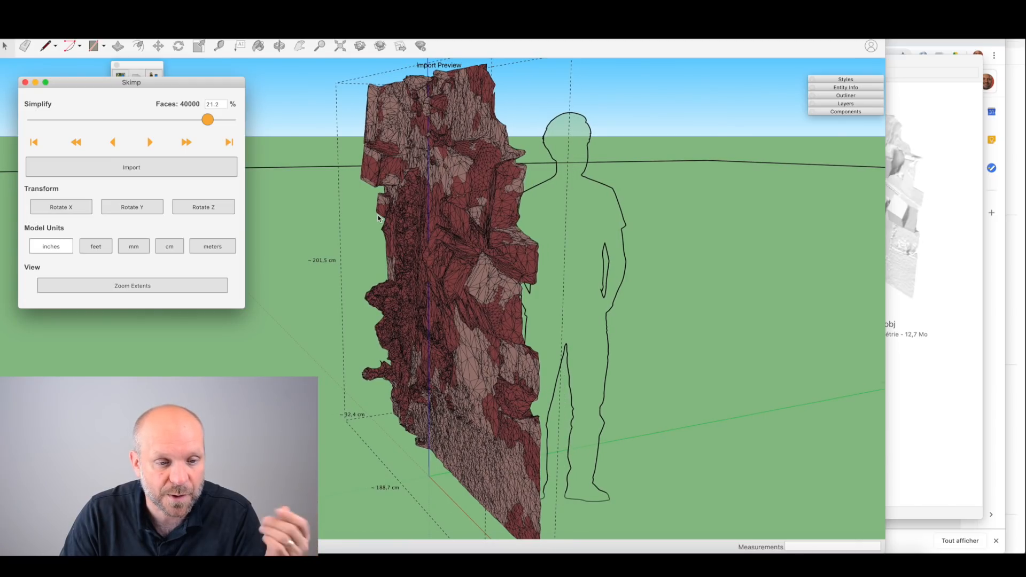
{"action": "left_click", "coordinate": [131, 207]}
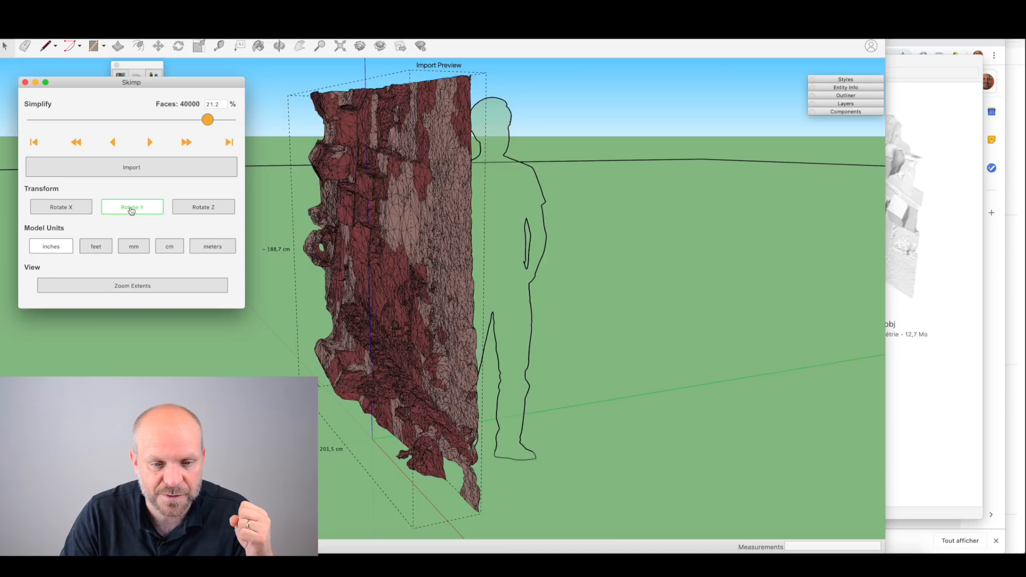
{"action": "left_click", "coordinate": [197, 209]}
{"action": "left_click", "coordinate": [196, 209]}
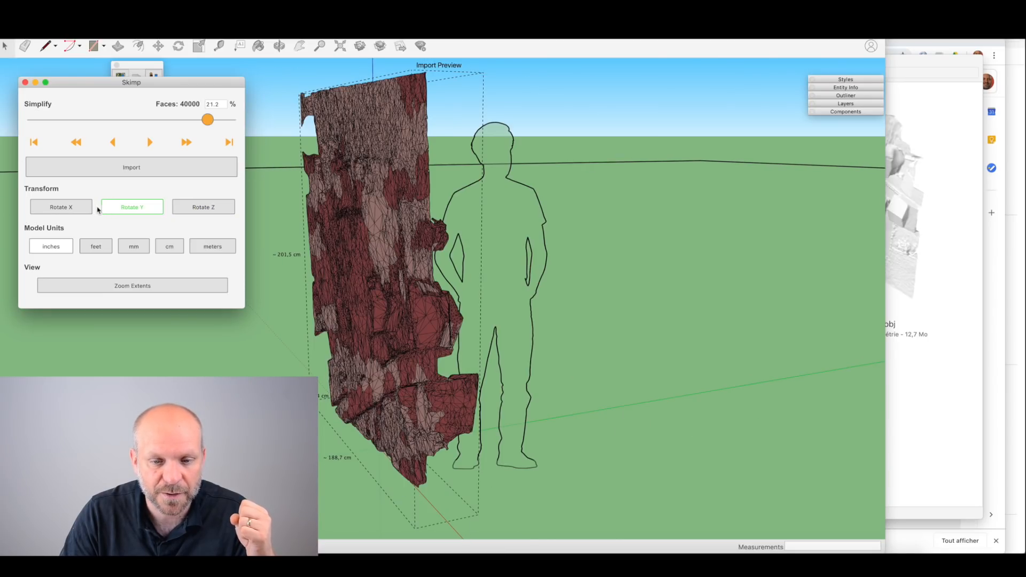
{"action": "left_click", "coordinate": [78, 210]}
{"action": "left_click", "coordinate": [202, 211]}
{"action": "middle_click_drag", "start_coordinate": [438, 241], "coordinate": [481, 291]}
{"action": "left_click", "coordinate": [214, 209]}
{"action": "middle_click_drag", "start_coordinate": [516, 250], "coordinate": [513, 192]}
{"action": "left_click", "coordinate": [145, 213]}
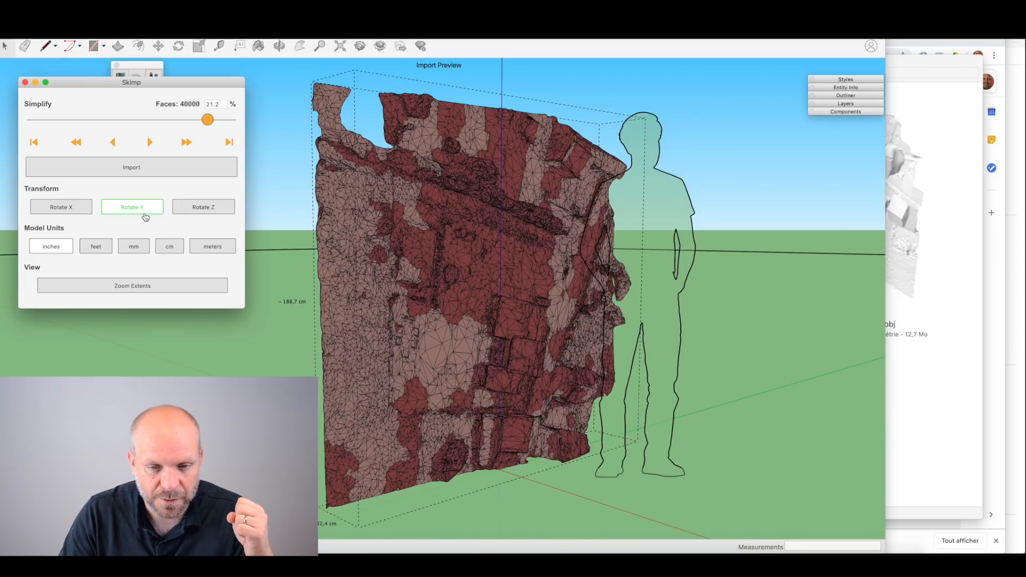
{"action": "left_click", "coordinate": [144, 213]}
{"action": "middle_click_drag", "start_coordinate": [541, 220], "coordinate": [537, 264]}
Compare simplification levels between 100 % and 11.4 % on the previewed mesh and settle on 15.1 %.
{"action": "left_click_drag", "start_coordinate": [205, 90], "coordinate": [8, 70]}
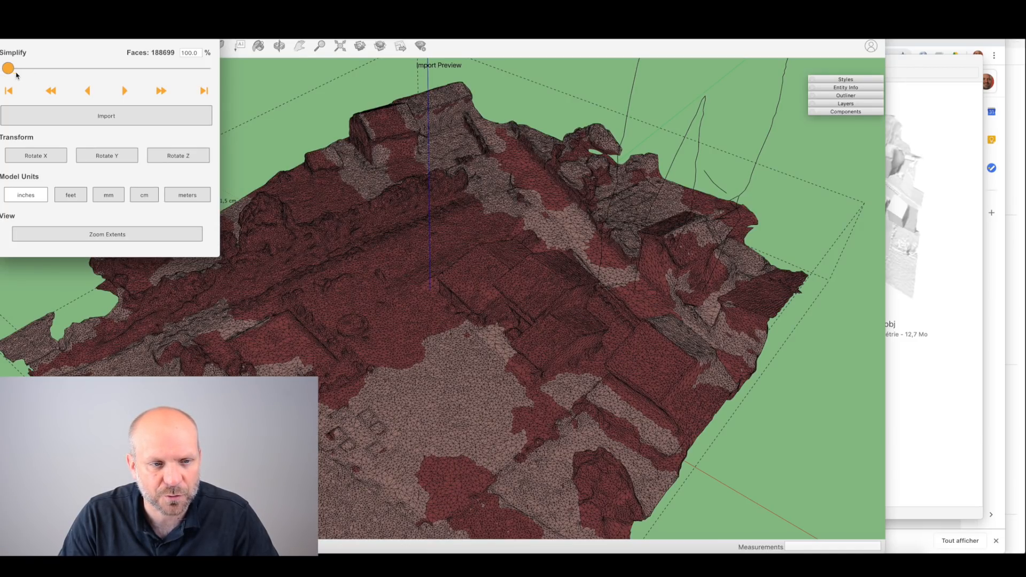
{"action": "left_click_drag", "start_coordinate": [132, 66], "coordinate": [0, 70]}
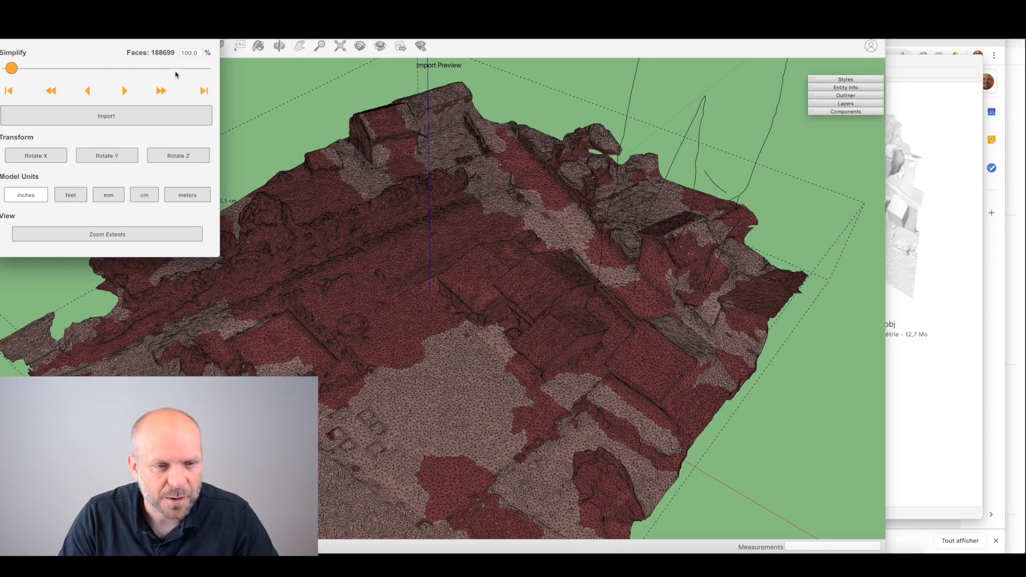
{"action": "left_click", "coordinate": [196, 71]}
{"action": "left_click_drag", "start_coordinate": [196, 71], "coordinate": [214, 71]}
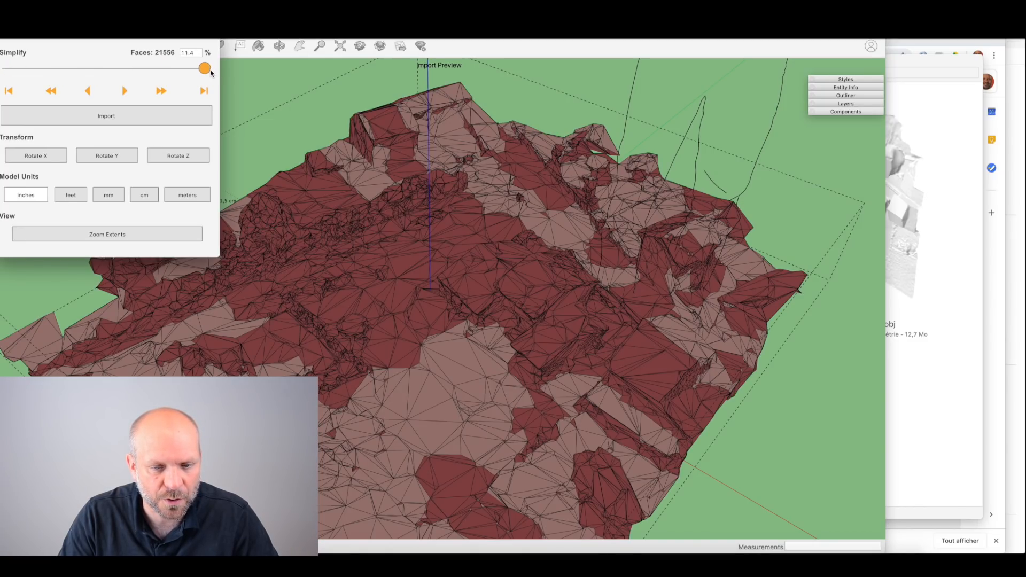
{"action": "mouse_move", "coordinate": [211, 73]}
{"action": "left_mouse_down"}
{"action": "mouse_move", "coordinate": [188, 73]}
{"action": "mouse_move", "coordinate": [198, 70]}
{"action": "left_mouse_up"}
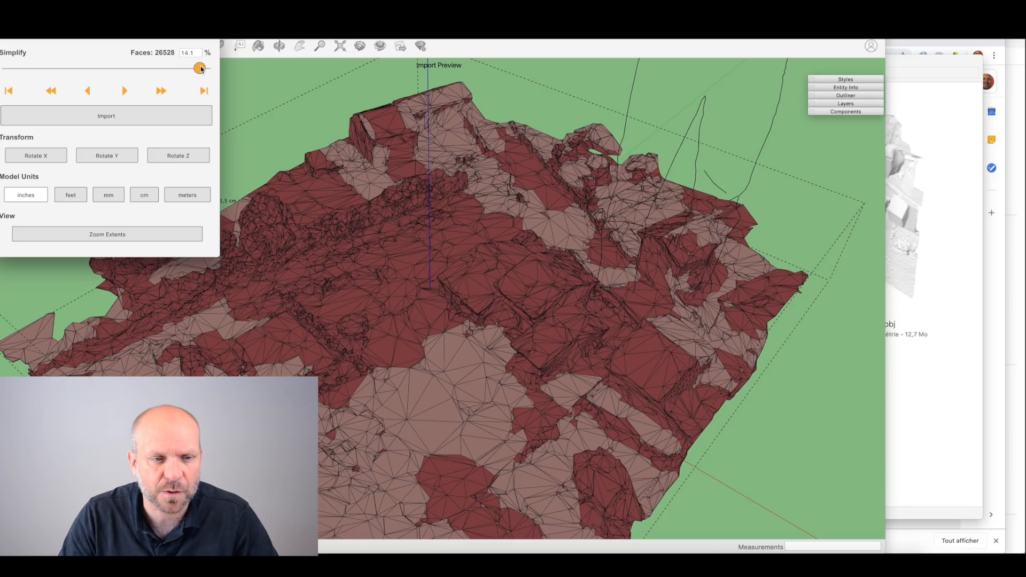
{"action": "mouse_move", "coordinate": [198, 69]}
{"action": "left_mouse_down"}
{"action": "mouse_move", "coordinate": [209, 71]}
{"action": "mouse_move", "coordinate": [197, 74]}
{"action": "left_mouse_up"}
{"action": "middle_click_drag", "start_coordinate": [499, 230], "coordinate": [534, 230]}
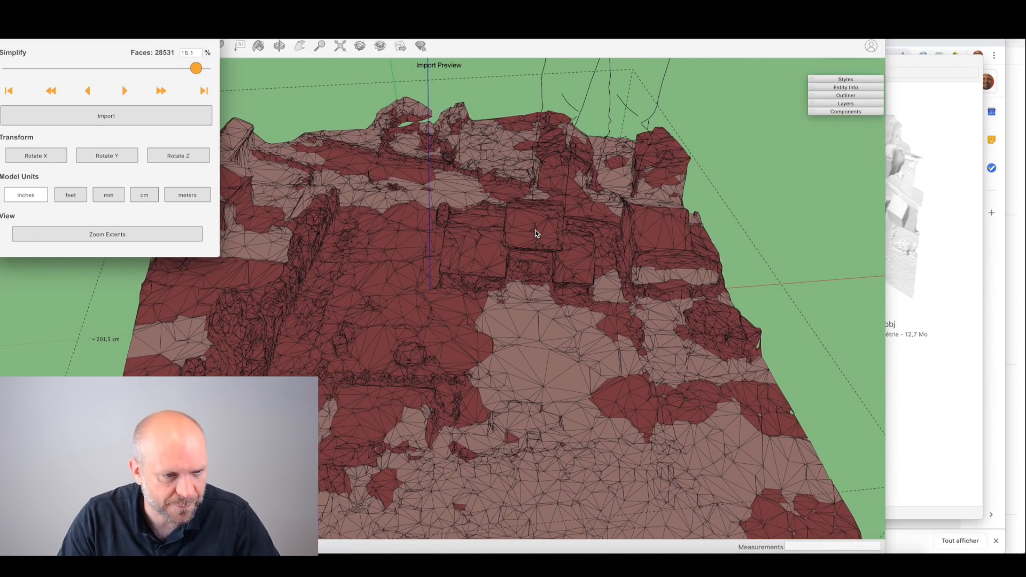
Try millimetres and centimetres as the model units of the previewed mesh.
{"action": "left_click", "coordinate": [110, 197]}
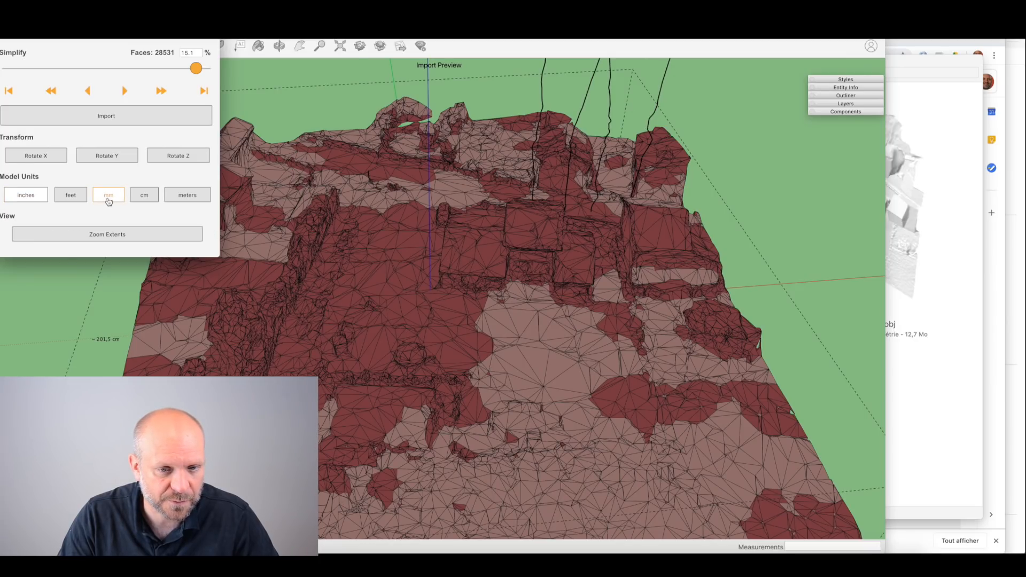
{"action": "middle_click_drag", "start_coordinate": [489, 258], "coordinate": [492, 249]}
{"action": "scroll", "coordinate": [491, 249], "scroll_direction": "down", "scroll_amount": 5}
{"action": "scroll", "coordinate": [492, 254], "scroll_direction": "up", "scroll_amount": 5}
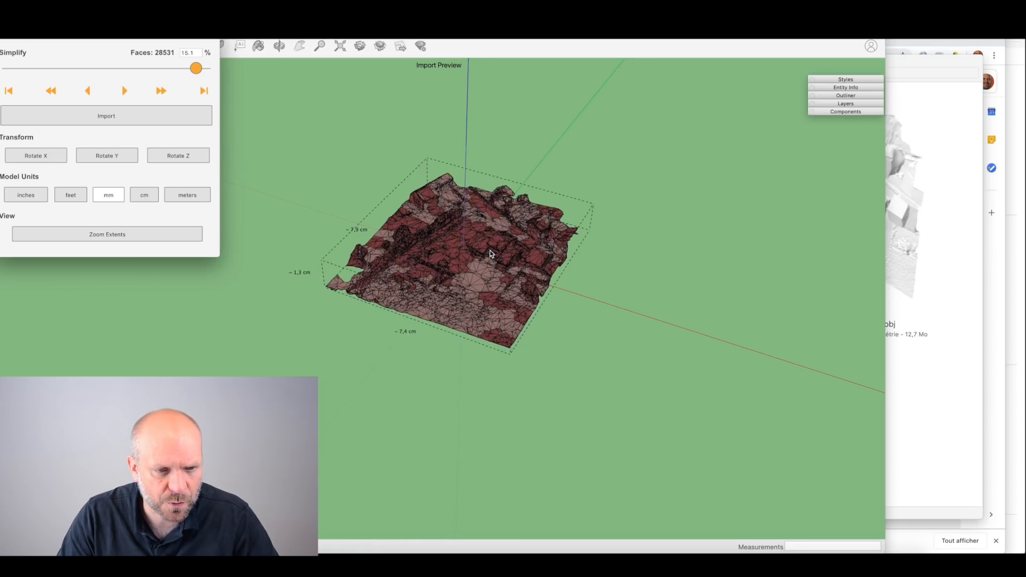
{"action": "left_click", "coordinate": [148, 198]}
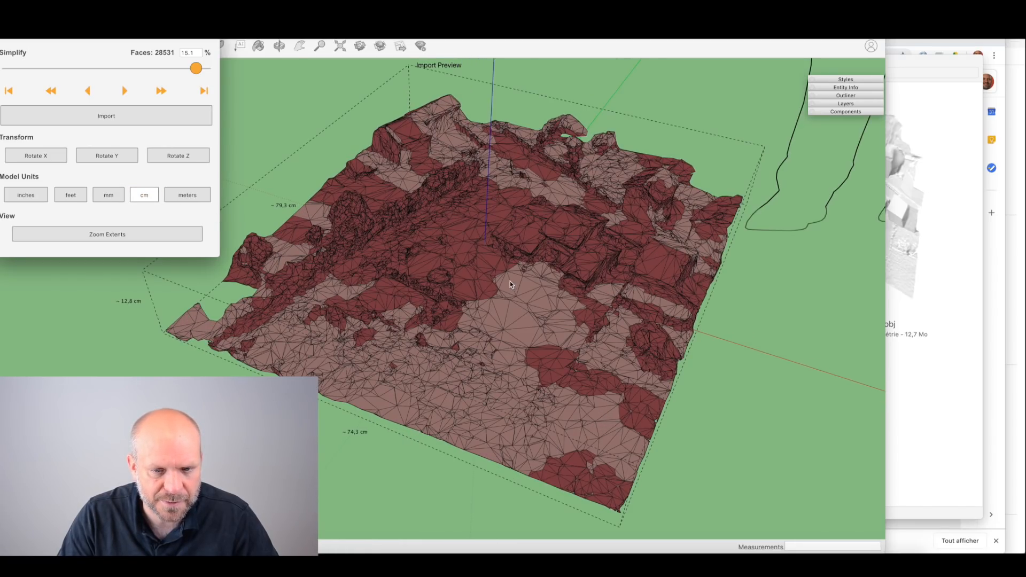
Set the model units of the mesh to meters and import the simplified mesh into the geolocated model.
{"action": "left_click", "coordinate": [193, 197]}
{"action": "middle_click_drag", "start_coordinate": [585, 308], "coordinate": [137, 294]}
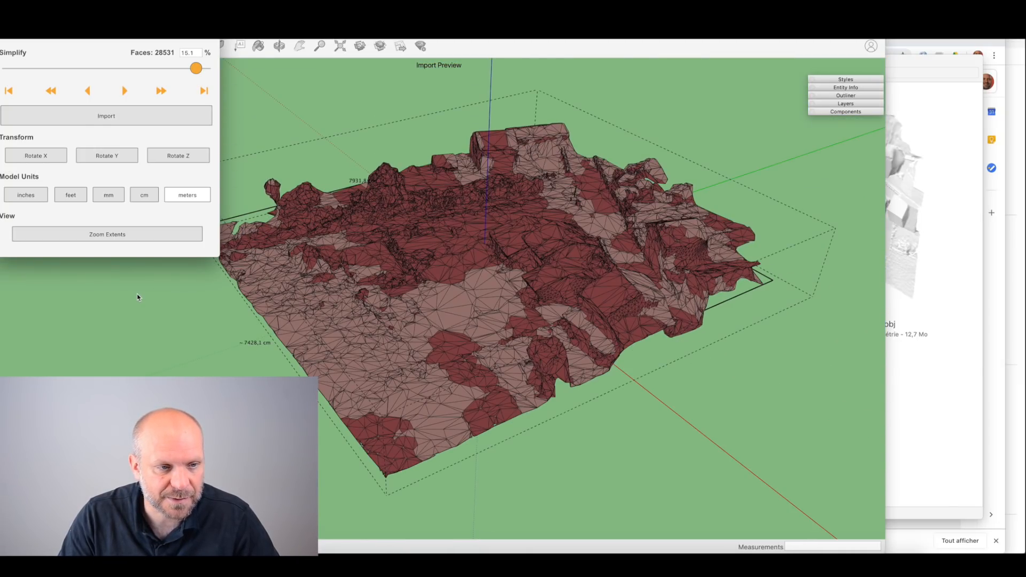
{"action": "left_click_drag", "start_coordinate": [149, 35], "coordinate": [261, 130]}
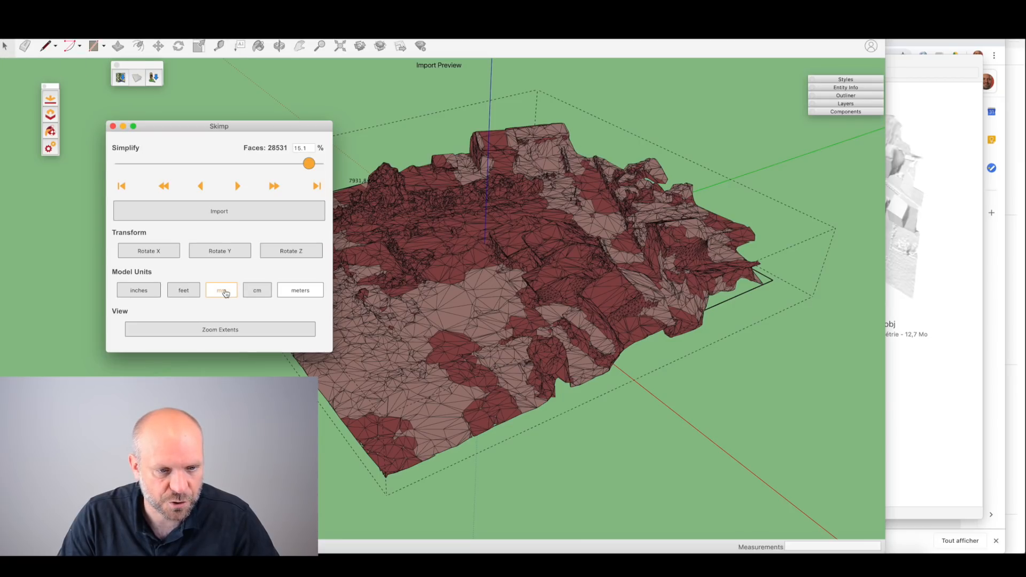
{"action": "left_click", "coordinate": [234, 210]}
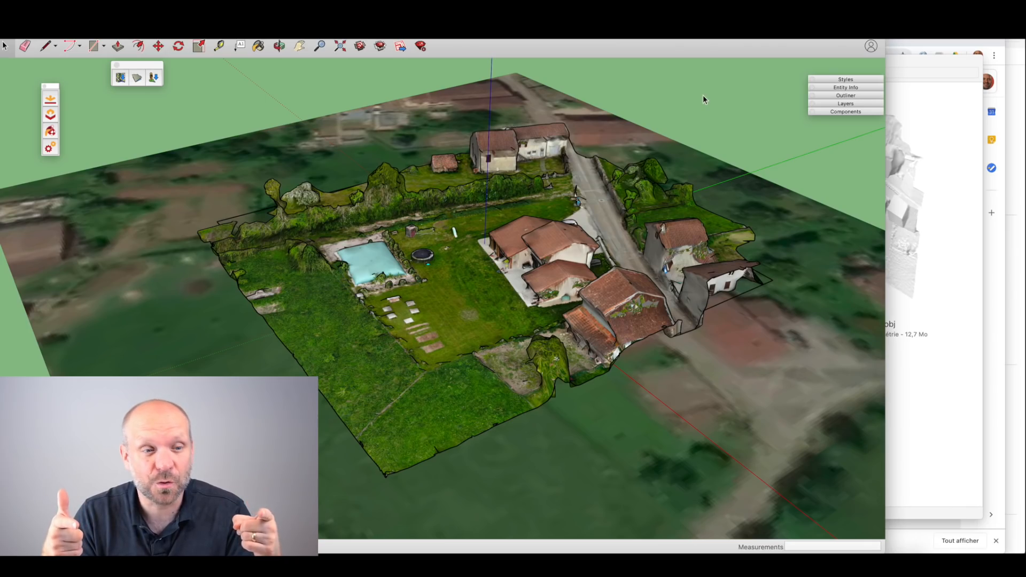
{"action": "left_click", "coordinate": [270, 24]}
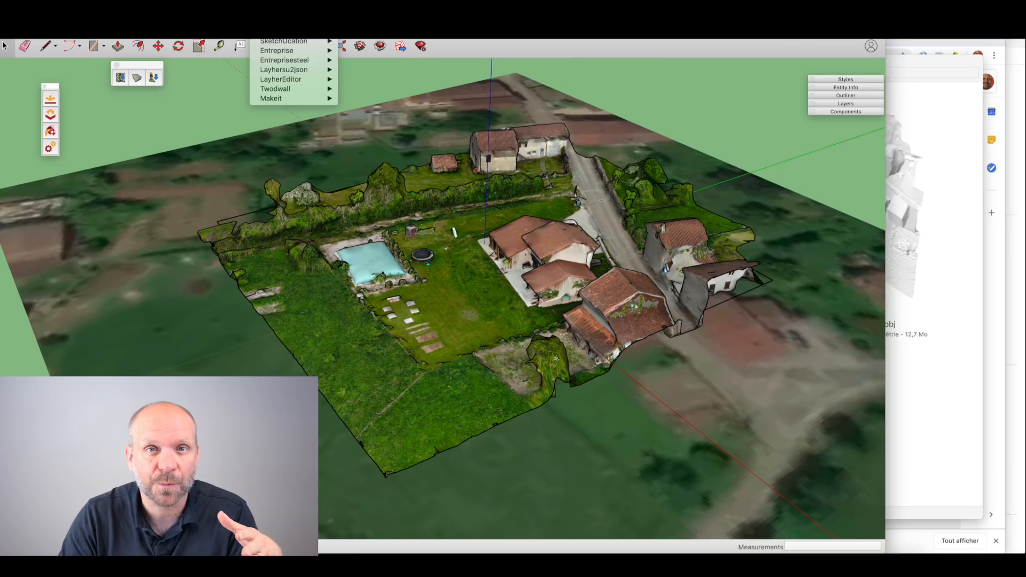
{"action": "mouse_move", "coordinate": [288, 41]}
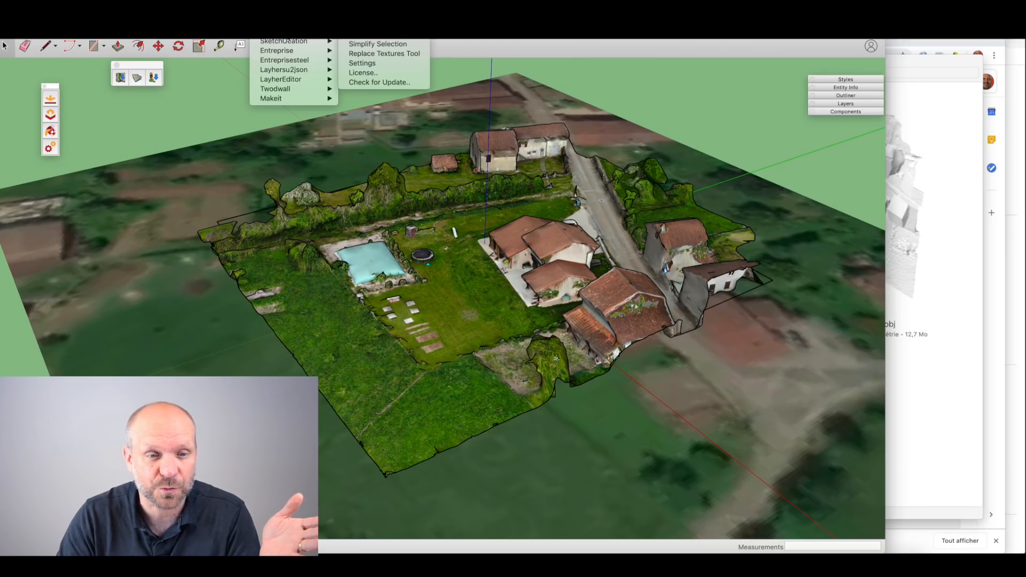
{"action": "left_click", "coordinate": [707, 108]}
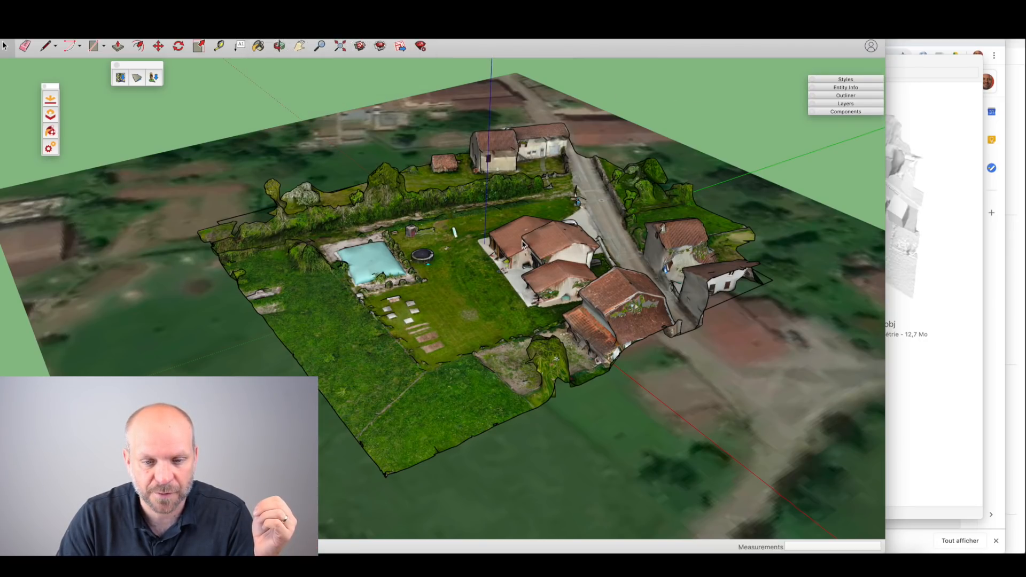
Turn off the Profiles edge style so the imported house and terrain display without heavy outlines.
{"action": "middle_click_drag", "start_coordinate": [524, 243], "coordinate": [592, 229]}
{"action": "scroll", "coordinate": [593, 230], "scroll_direction": "down", "scroll_amount": 3}
{"action": "scroll", "coordinate": [574, 240], "scroll_direction": "up", "scroll_amount": 8}
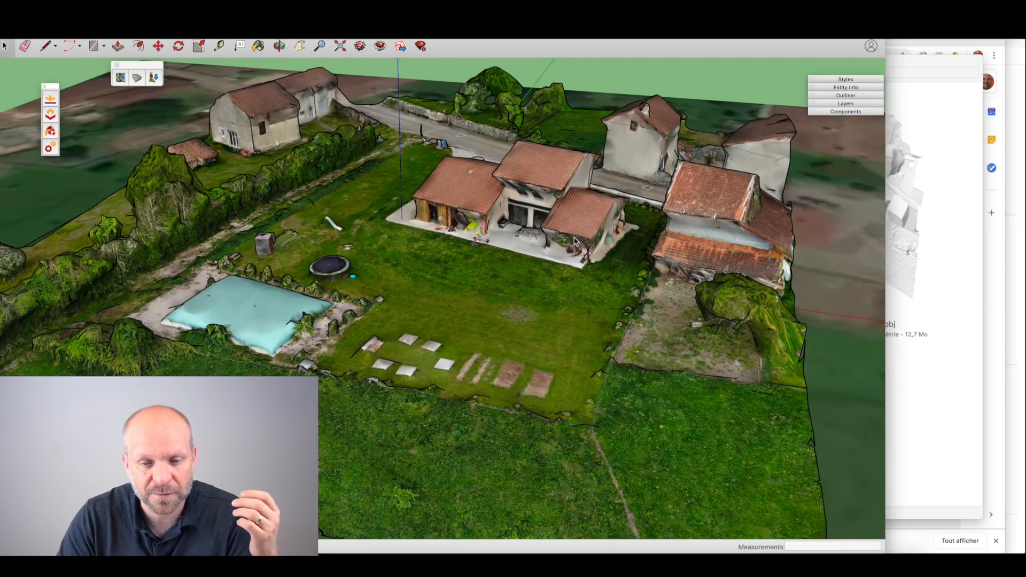
{"action": "scroll", "coordinate": [573, 240], "scroll_direction": "down", "scroll_amount": 8}
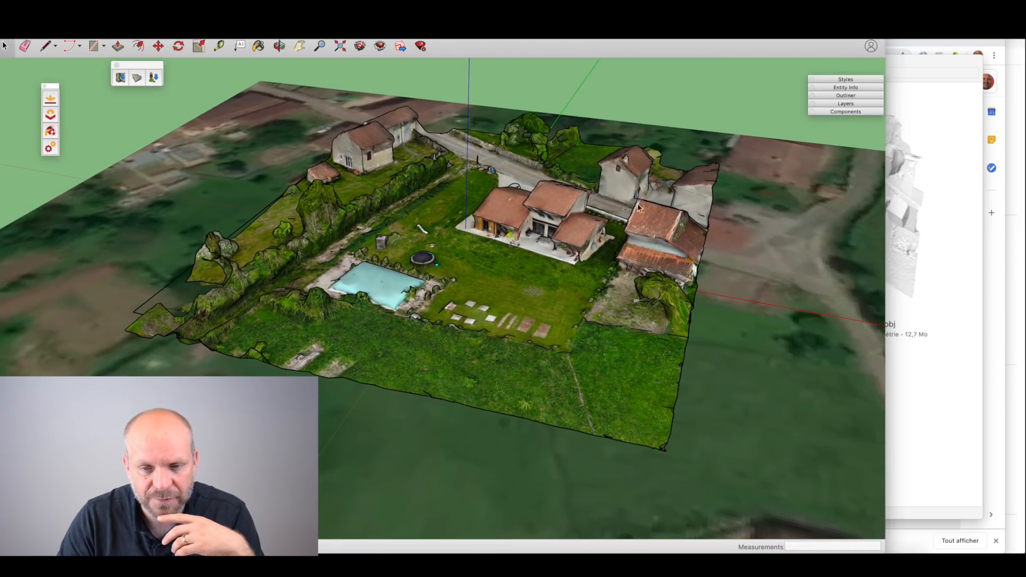
{"action": "left_click", "coordinate": [113, 20]}
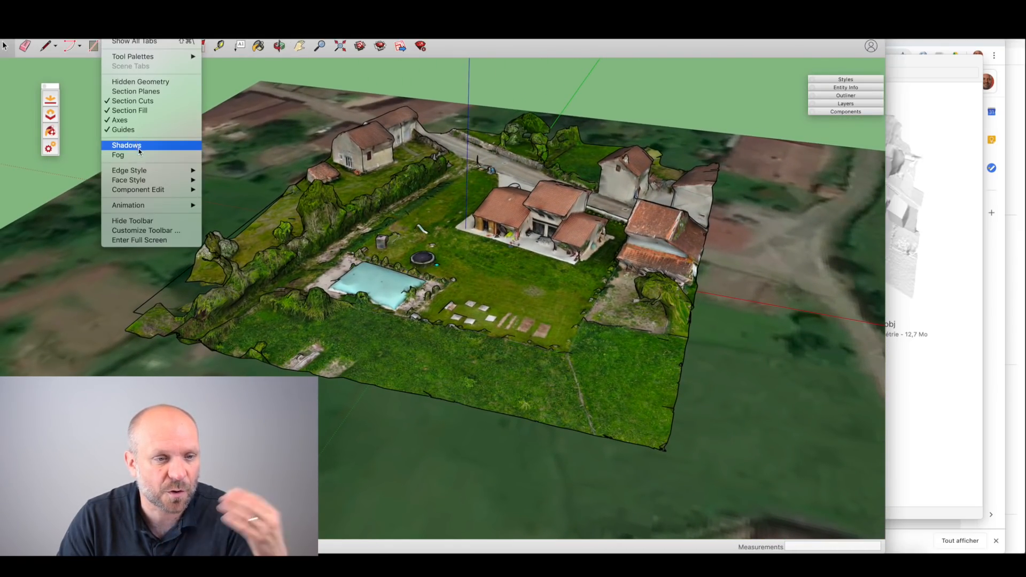
{"action": "mouse_move", "coordinate": [146, 169]}
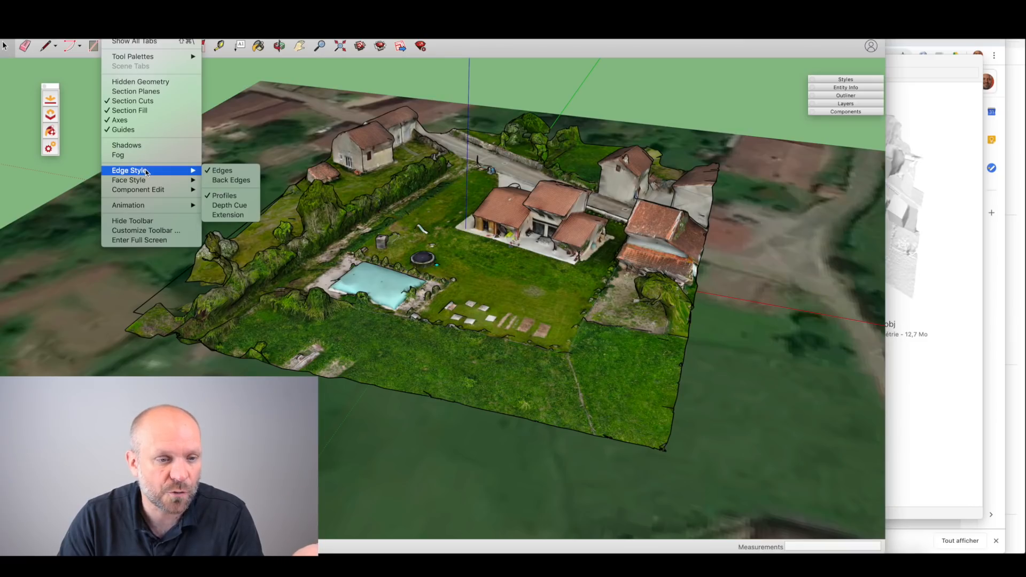
{"action": "left_click", "coordinate": [224, 196]}
Measure the house's garden facade from wall corner to wall corner, and its roof from one outer eave corner to the other.
{"action": "mouse_move", "coordinate": [606, 255]}
{"action": "middle_mouse_down"}
{"action": "mouse_move", "coordinate": [572, 246]}
{"action": "mouse_move", "coordinate": [645, 245]}
{"action": "middle_mouse_up"}
{"action": "scroll", "coordinate": [516, 235], "scroll_direction": "up", "scroll_amount": 10}
{"action": "mouse_move", "coordinate": [516, 235]}
{"action": "middle_mouse_down"}
{"action": "mouse_move", "coordinate": [505, 211]}
{"action": "mouse_move", "coordinate": [470, 291]}
{"action": "mouse_move", "coordinate": [470, 412]}
{"action": "mouse_move", "coordinate": [577, 251]}
{"action": "mouse_move", "coordinate": [616, 276]}
{"action": "mouse_move", "coordinate": [584, 306]}
{"action": "mouse_move", "coordinate": [620, 282]}
{"action": "middle_mouse_up"}
{"action": "scroll", "coordinate": [505, 211], "scroll_direction": "down", "scroll_amount": 10}
{"action": "scroll", "coordinate": [522, 296], "scroll_direction": "up", "scroll_amount": 10}
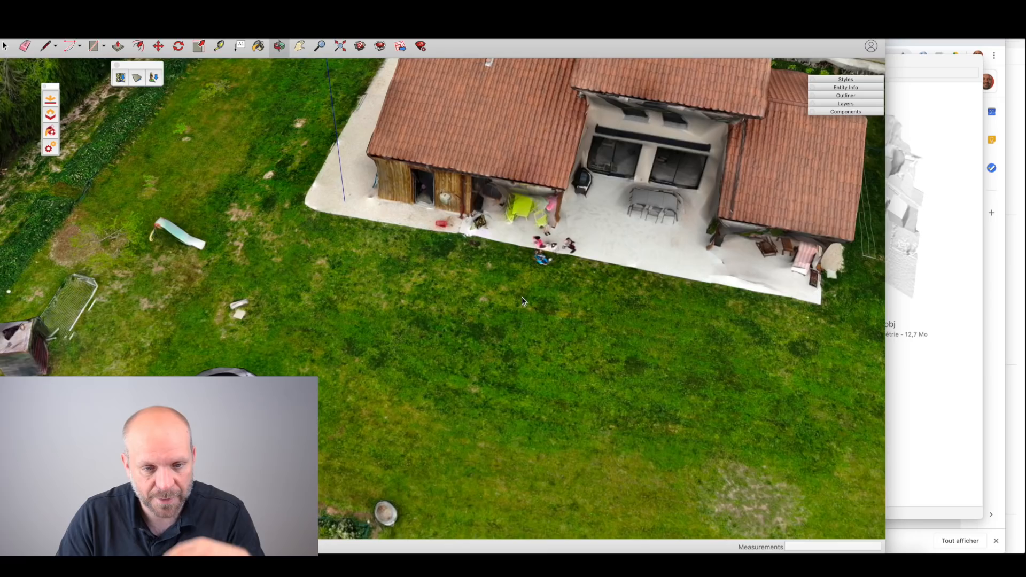
{"action": "key", "text": "t"}
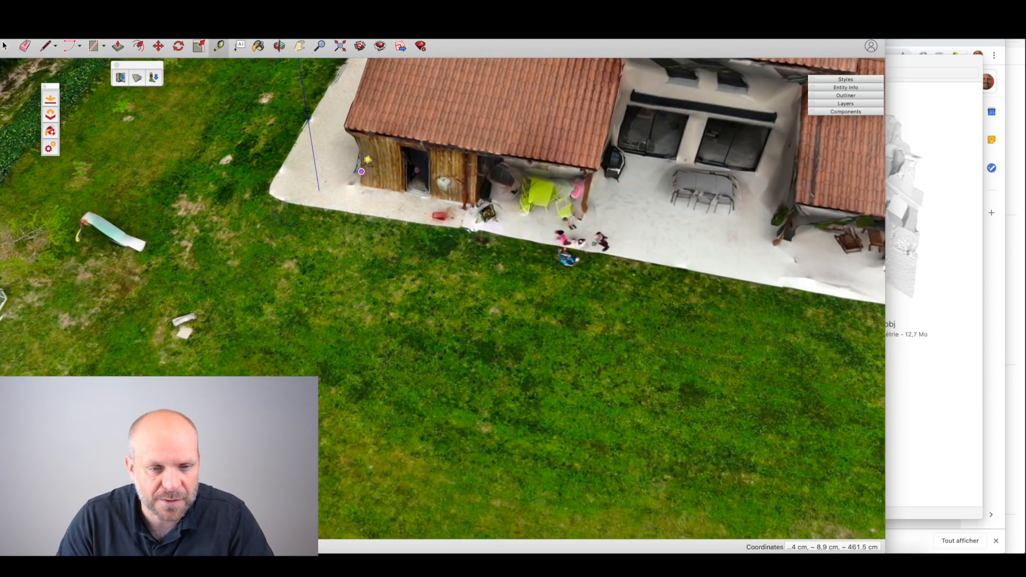
{"action": "scroll", "coordinate": [374, 165], "scroll_direction": "down", "scroll_amount": 2}
{"action": "scroll", "coordinate": [367, 160], "scroll_direction": "down", "scroll_amount": 1}
{"action": "left_click", "coordinate": [362, 170]}
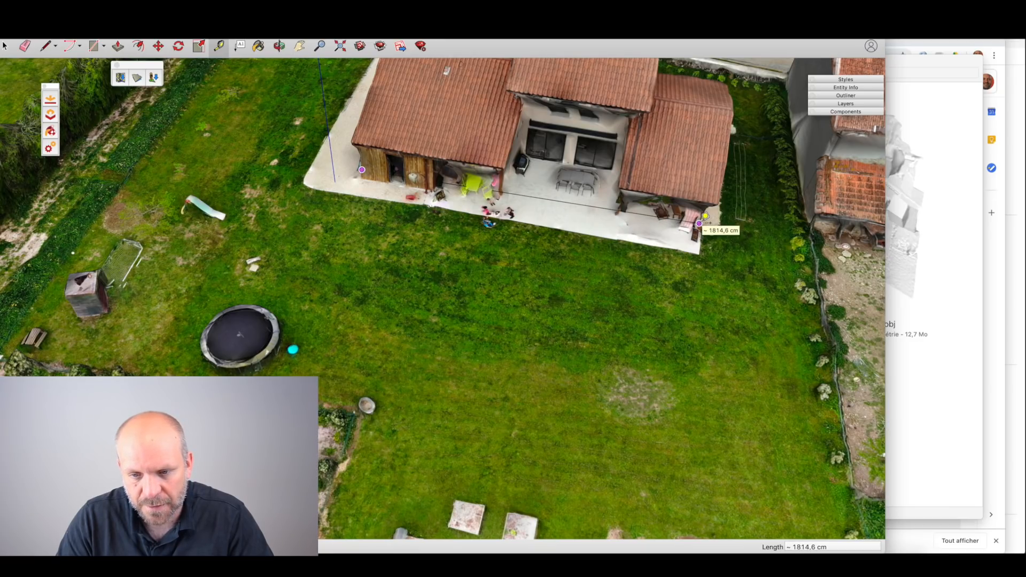
{"action": "left_click", "coordinate": [704, 218]}
{"action": "left_click", "coordinate": [345, 145]}
{"action": "left_click", "coordinate": [352, 140]}
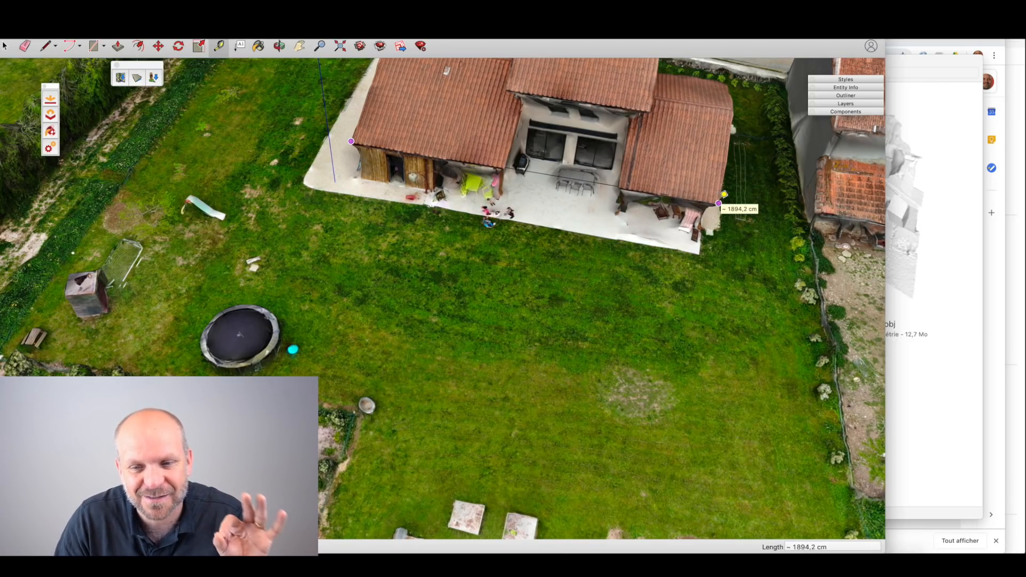
Examine the trampoline, garden and pool area of the textured mesh from close up and from a distance.
{"action": "middle_click_drag", "start_coordinate": [719, 203], "coordinate": [215, 281]}
{"action": "scroll", "coordinate": [215, 281], "scroll_direction": "up", "scroll_amount": 5}
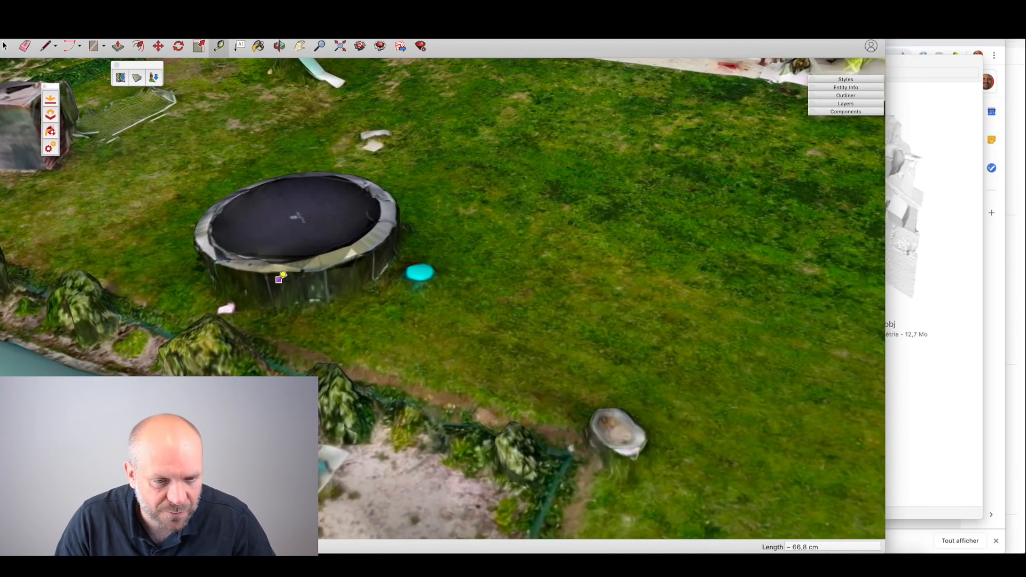
{"action": "scroll", "coordinate": [282, 277], "scroll_direction": "down", "scroll_amount": 3}
{"action": "mouse_move", "coordinate": [283, 278]}
{"action": "middle_mouse_down"}
{"action": "mouse_move", "coordinate": [219, 246]}
{"action": "mouse_move", "coordinate": [215, 288]}
{"action": "middle_mouse_up"}
{"action": "mouse_move", "coordinate": [546, 346]}
{"action": "middle_mouse_down"}
{"action": "mouse_move", "coordinate": [489, 267]}
{"action": "mouse_move", "coordinate": [540, 348]}
{"action": "mouse_move", "coordinate": [372, 374]}
{"action": "middle_mouse_up"}
{"action": "scroll", "coordinate": [372, 374], "scroll_direction": "down", "scroll_amount": 5}
{"action": "mouse_move", "coordinate": [477, 373]}
{"action": "middle_mouse_down"}
{"action": "mouse_move", "coordinate": [502, 294]}
{"action": "mouse_move", "coordinate": [513, 335]}
{"action": "mouse_move", "coordinate": [530, 347]}
{"action": "middle_mouse_up"}
{"action": "scroll", "coordinate": [530, 276], "scroll_direction": "up", "scroll_amount": 7}
{"action": "scroll", "coordinate": [532, 274], "scroll_direction": "down", "scroll_amount": 6}
{"action": "scroll", "coordinate": [526, 352], "scroll_direction": "down", "scroll_amount": 5}
{"action": "key", "text": "space"}
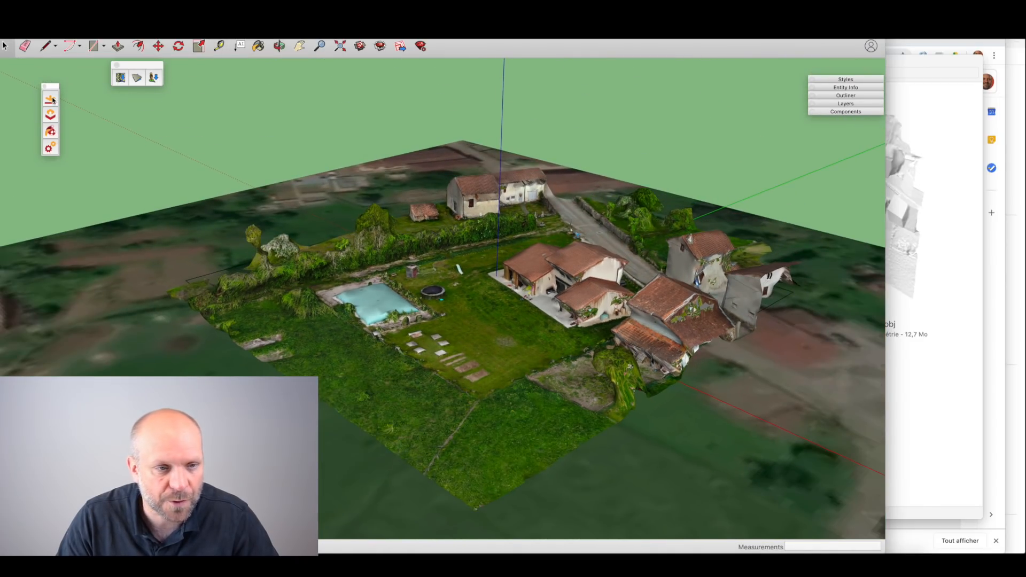
Show the Large Tool Set palette and place a vertical section plane through the house.
{"action": "mouse_move", "coordinate": [161, 56]}
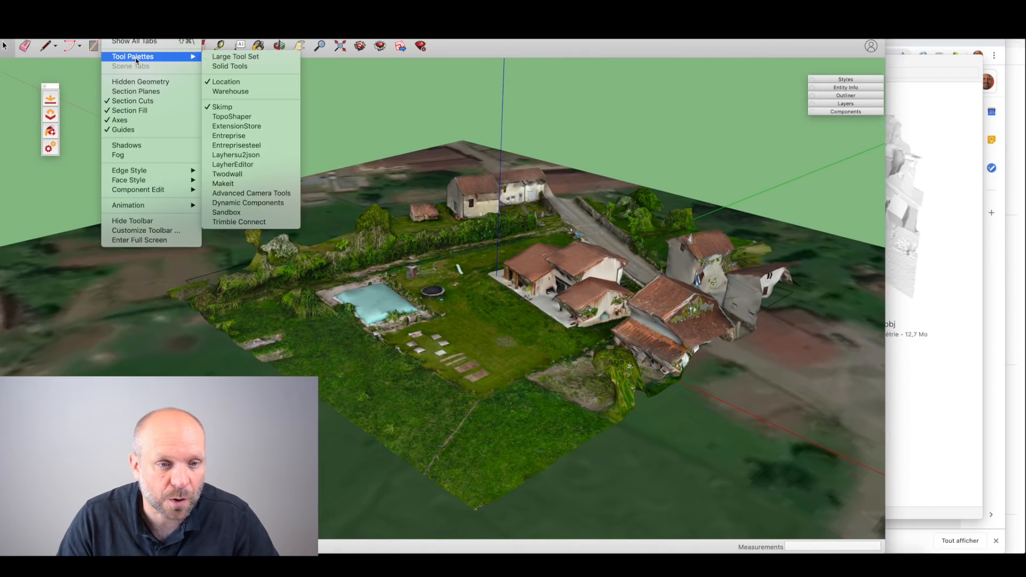
{"action": "left_click", "coordinate": [270, 57]}
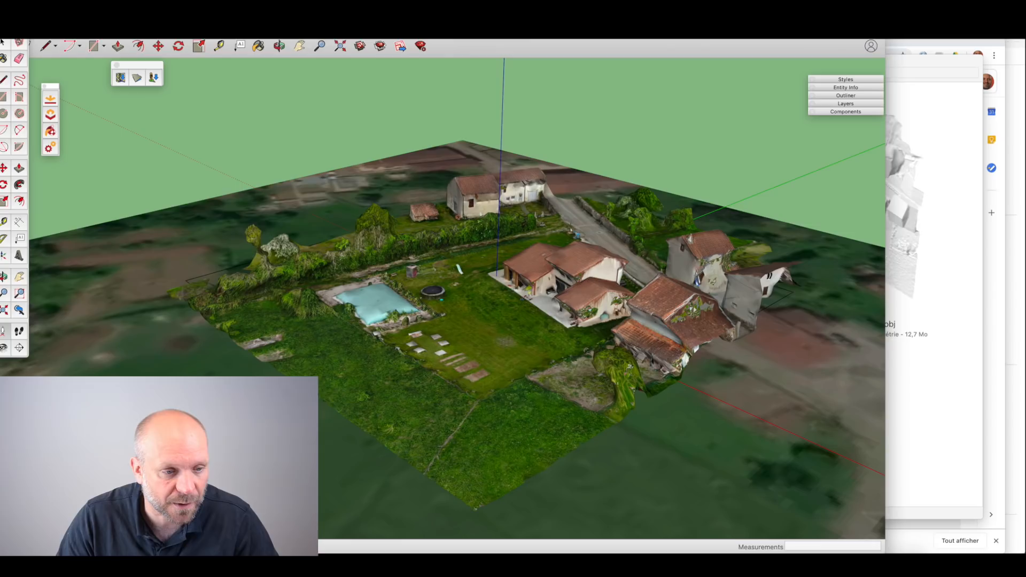
{"action": "left_click", "coordinate": [19, 348]}
{"action": "key", "text": "Return"}
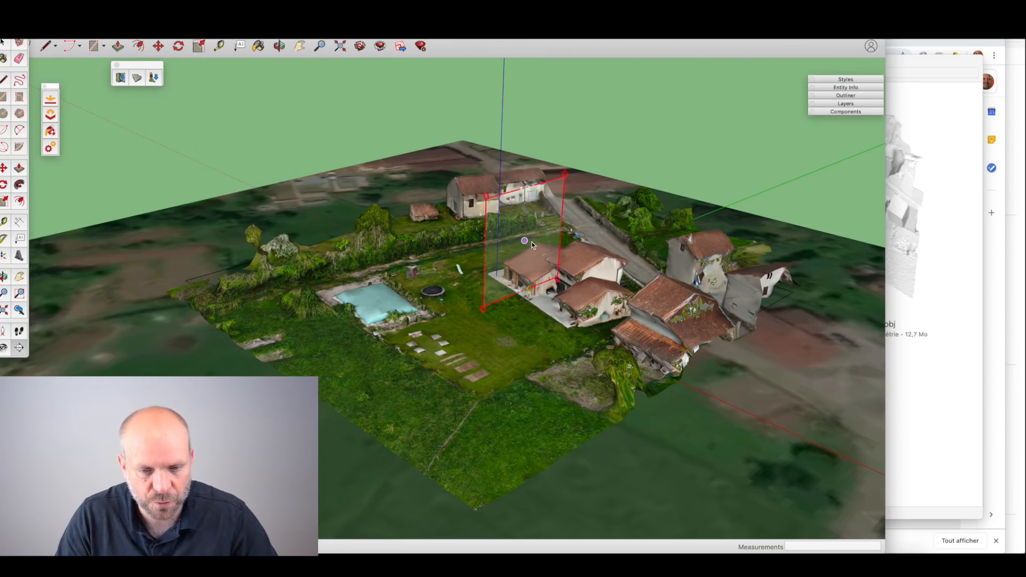
{"action": "left_click", "coordinate": [524, 292]}
Examine the section cut through the house and terrain from close up and from a distance.
{"action": "middle_click_drag", "start_coordinate": [613, 347], "coordinate": [571, 298]}
{"action": "scroll", "coordinate": [501, 274], "scroll_direction": "up", "scroll_amount": 6}
{"action": "scroll", "coordinate": [500, 272], "scroll_direction": "up", "scroll_amount": 5}
{"action": "scroll", "coordinate": [501, 270], "scroll_direction": "down", "scroll_amount": 5}
{"action": "middle_click_drag", "start_coordinate": [502, 273], "coordinate": [434, 240]}
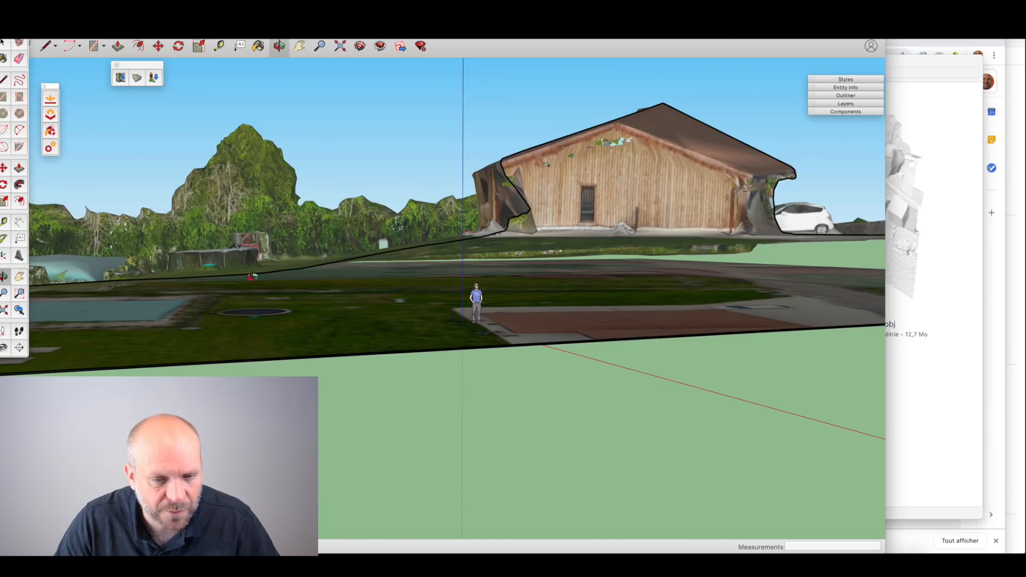
{"action": "scroll", "coordinate": [487, 282], "scroll_direction": "down", "scroll_amount": 5}
{"action": "scroll", "coordinate": [486, 281], "scroll_direction": "down", "scroll_amount": 1}
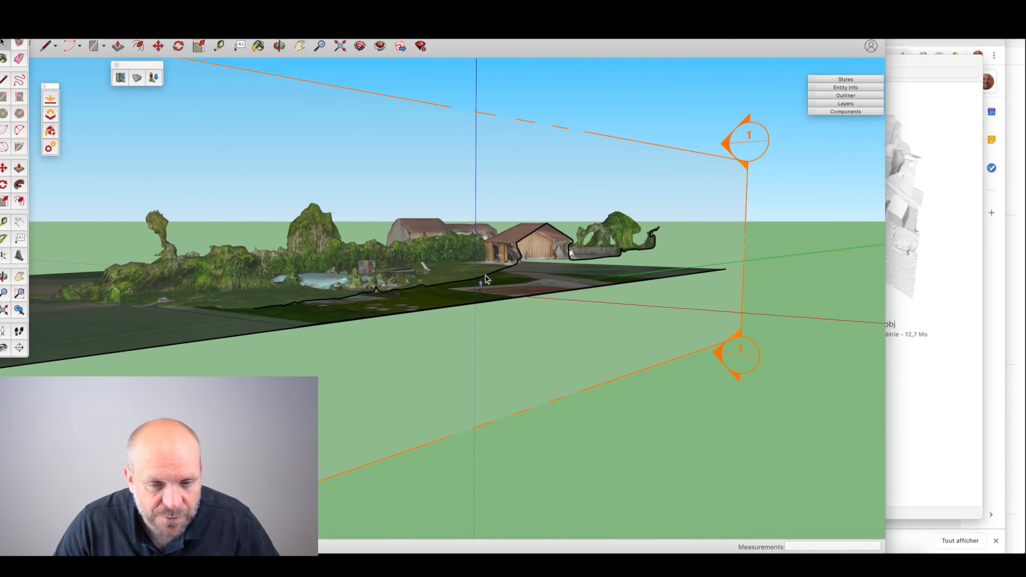
{"action": "scroll", "coordinate": [487, 281], "scroll_direction": "up", "scroll_amount": 5}
Delete the section plane cutting through the house.
{"action": "middle_click_drag", "start_coordinate": [487, 280], "coordinate": [620, 216]}
{"action": "left_click", "coordinate": [619, 216]}
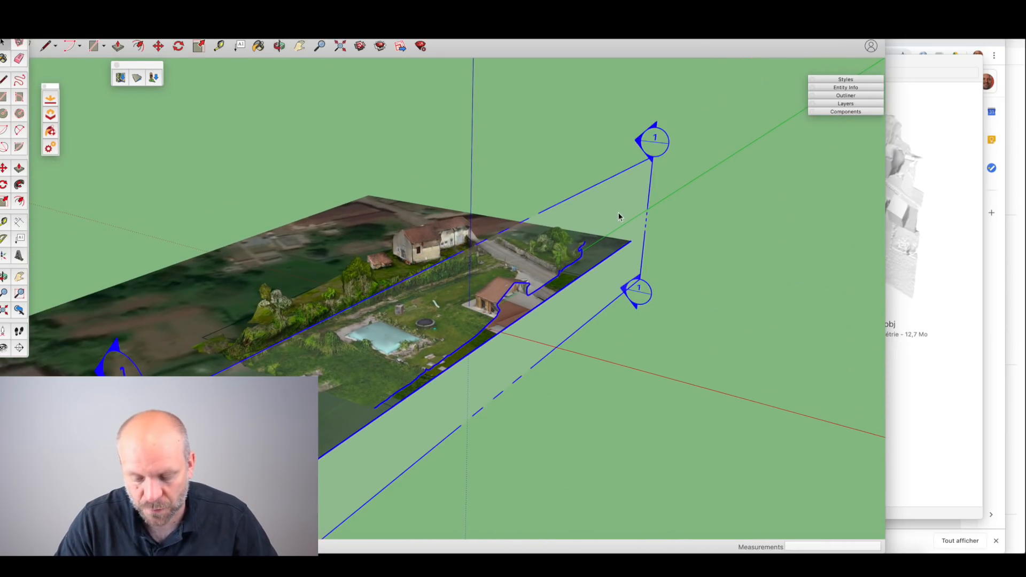
{"action": "key", "text": "Delete"}
Turn on Hidden Geometry and inspect the mesh triangulation around the house and lawn.
{"action": "middle_click_drag", "start_coordinate": [611, 309], "coordinate": [539, 278]}
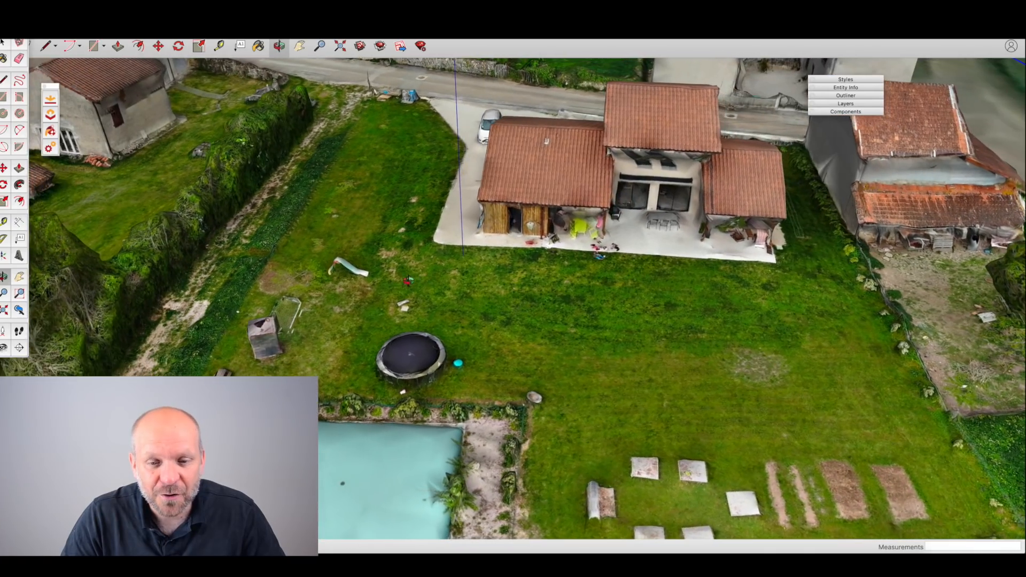
{"action": "middle_click_drag", "start_coordinate": [409, 280], "coordinate": [405, 280]}
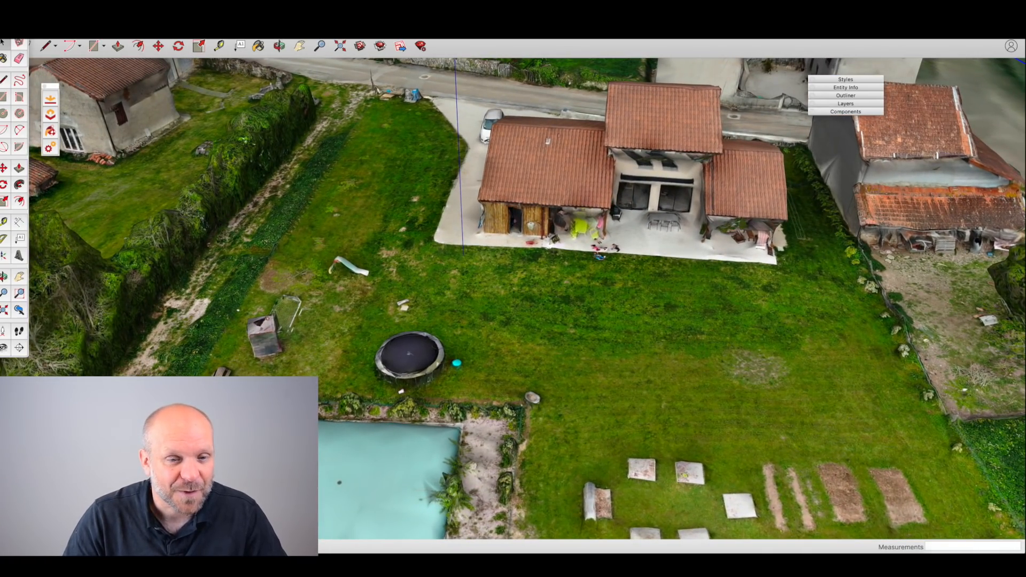
{"action": "middle_click_drag", "start_coordinate": [518, 262], "coordinate": [477, 337]}
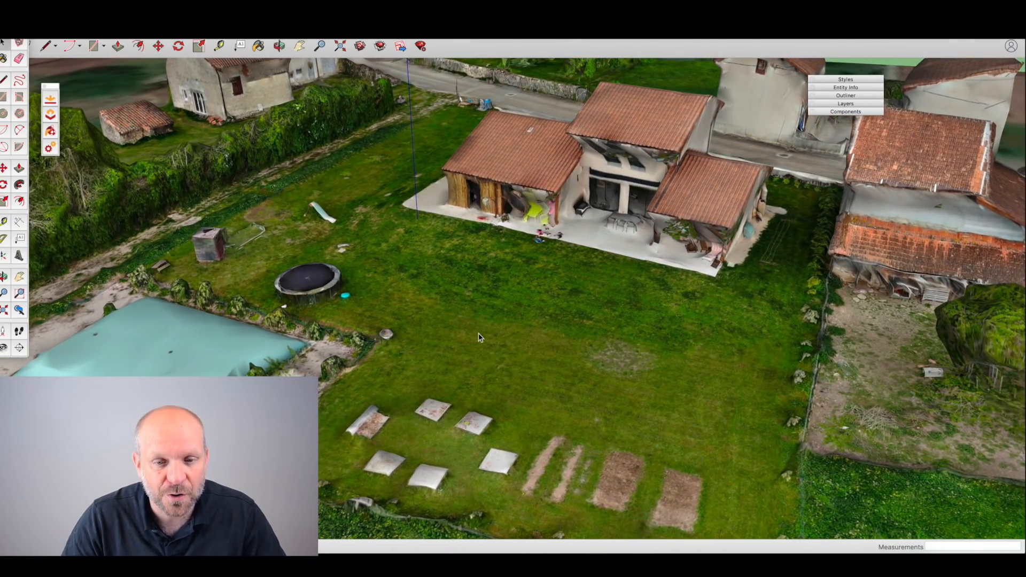
{"action": "left_click", "coordinate": [114, 20]}
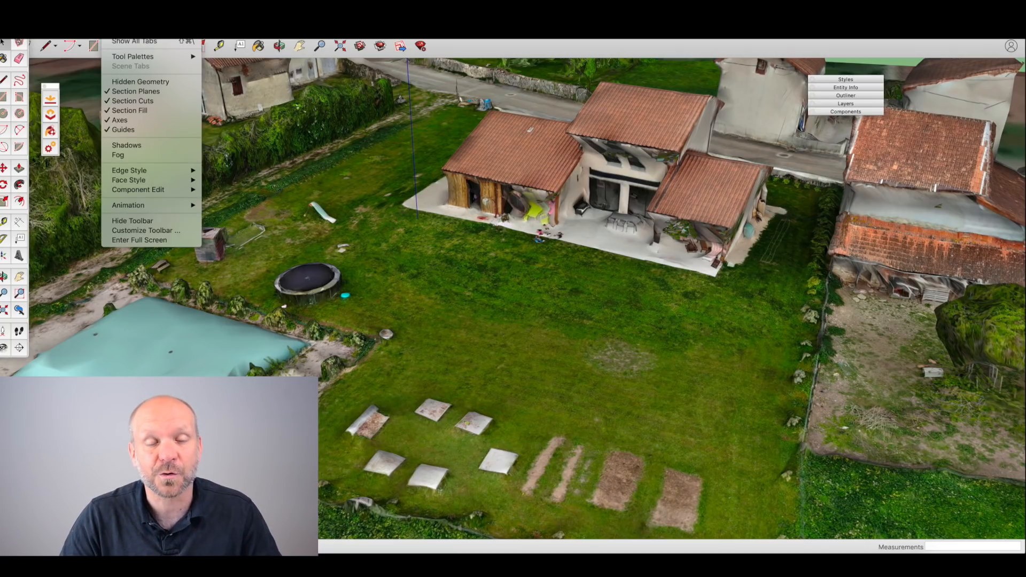
{"action": "left_click", "coordinate": [140, 83]}
{"action": "middle_click_drag", "start_coordinate": [481, 219], "coordinate": [459, 287]}
{"action": "scroll", "coordinate": [555, 336], "scroll_direction": "up", "scroll_amount": 4}
{"action": "scroll", "coordinate": [556, 336], "scroll_direction": "up", "scroll_amount": 6}
{"action": "scroll", "coordinate": [527, 321], "scroll_direction": "down", "scroll_amount": 6}
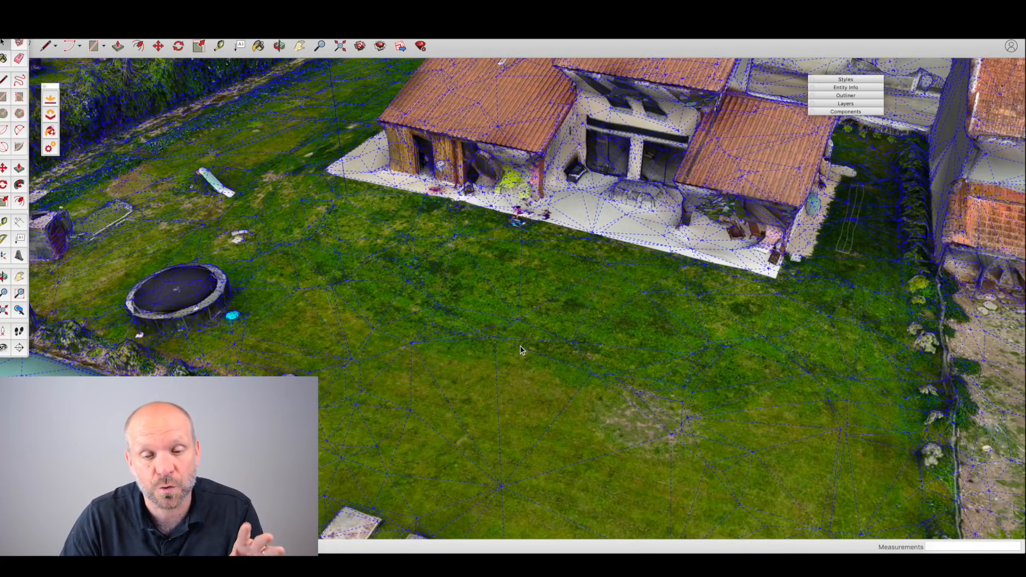
Turn off Hidden Geometry so the textured mesh of the house and garden displays without its triangulation edges.
{"action": "middle_click_drag", "start_coordinate": [515, 345], "coordinate": [585, 353]}
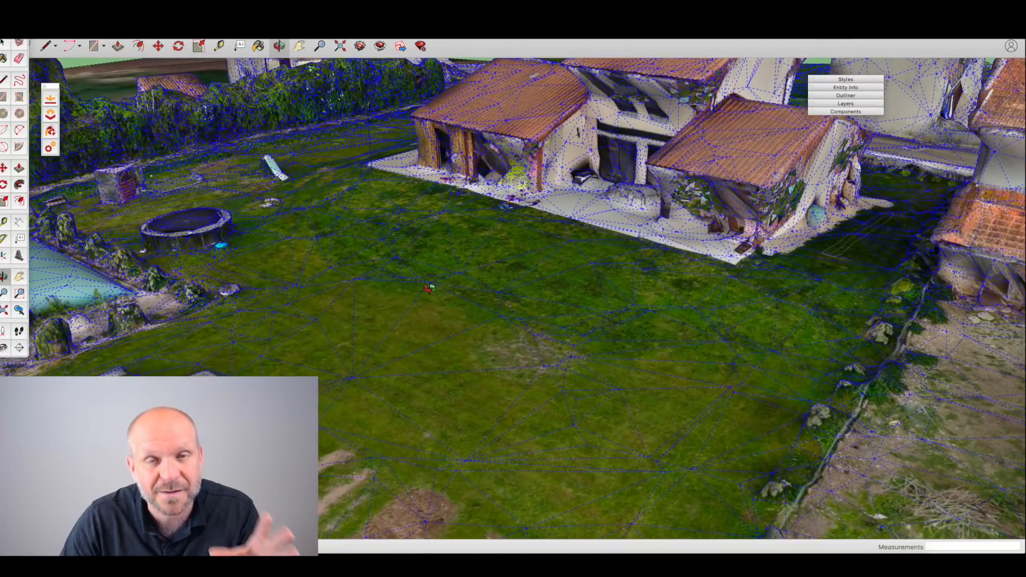
{"action": "scroll", "coordinate": [543, 352], "scroll_direction": "down", "scroll_amount": 5}
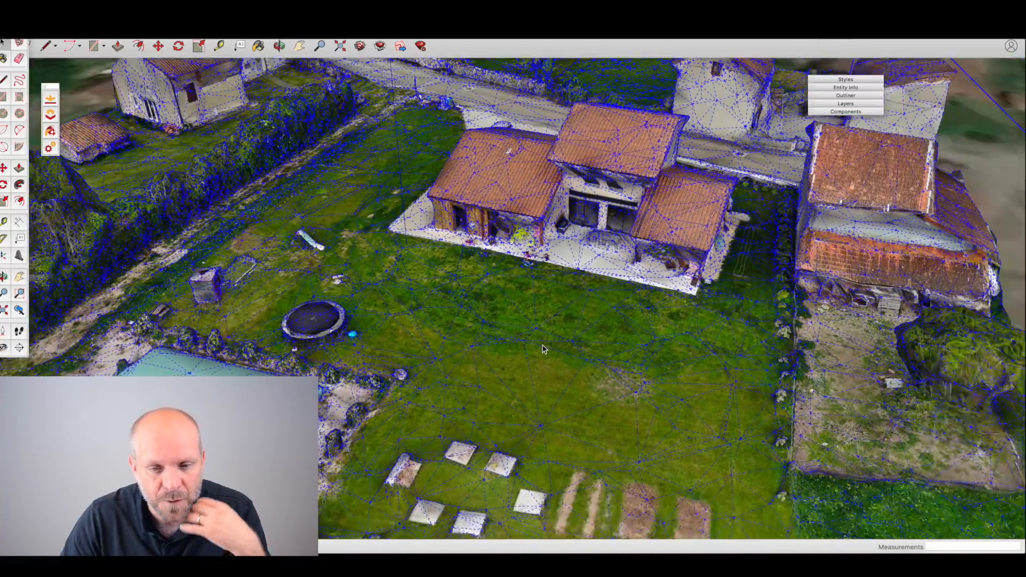
{"action": "scroll", "coordinate": [579, 169], "scroll_direction": "up", "scroll_amount": 8}
{"action": "middle_click_drag", "start_coordinate": [579, 168], "coordinate": [527, 141]}
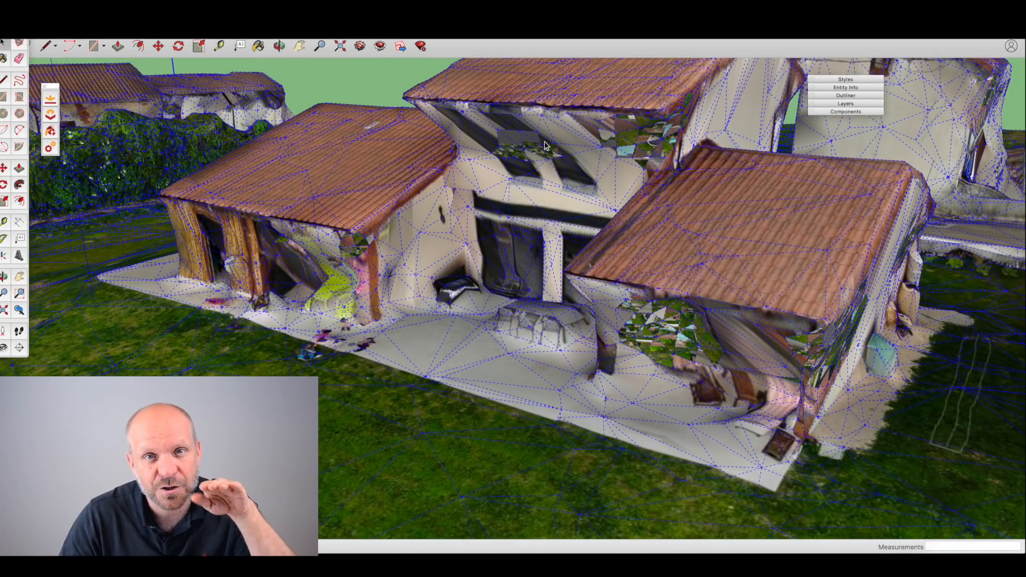
{"action": "mouse_move", "coordinate": [545, 145]}
{"action": "middle_mouse_down"}
{"action": "mouse_move", "coordinate": [665, 345]}
{"action": "mouse_move", "coordinate": [603, 176]}
{"action": "middle_mouse_up"}
{"action": "scroll", "coordinate": [602, 176], "scroll_direction": "down", "scroll_amount": 5}
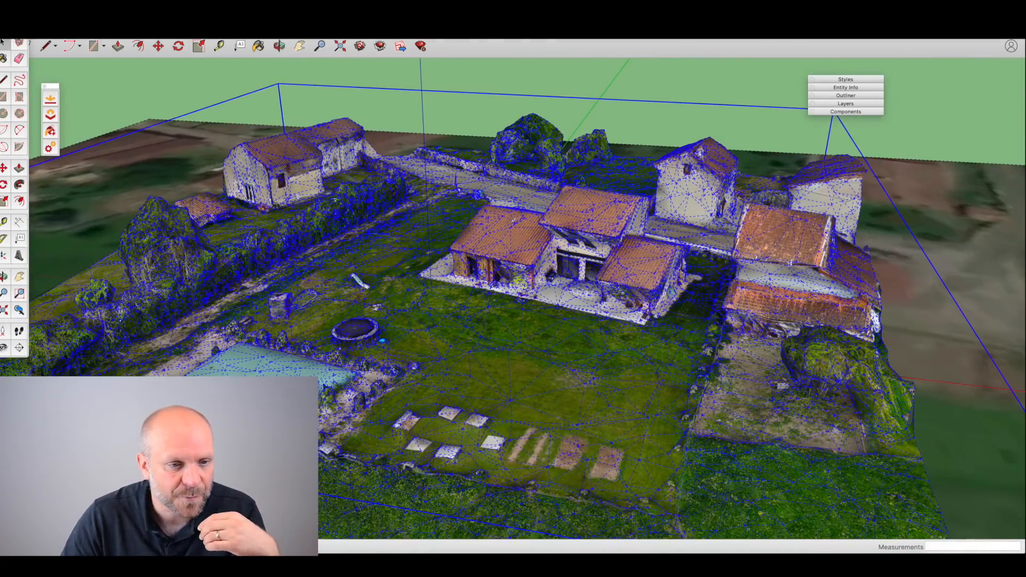
{"action": "left_click", "coordinate": [115, 34]}
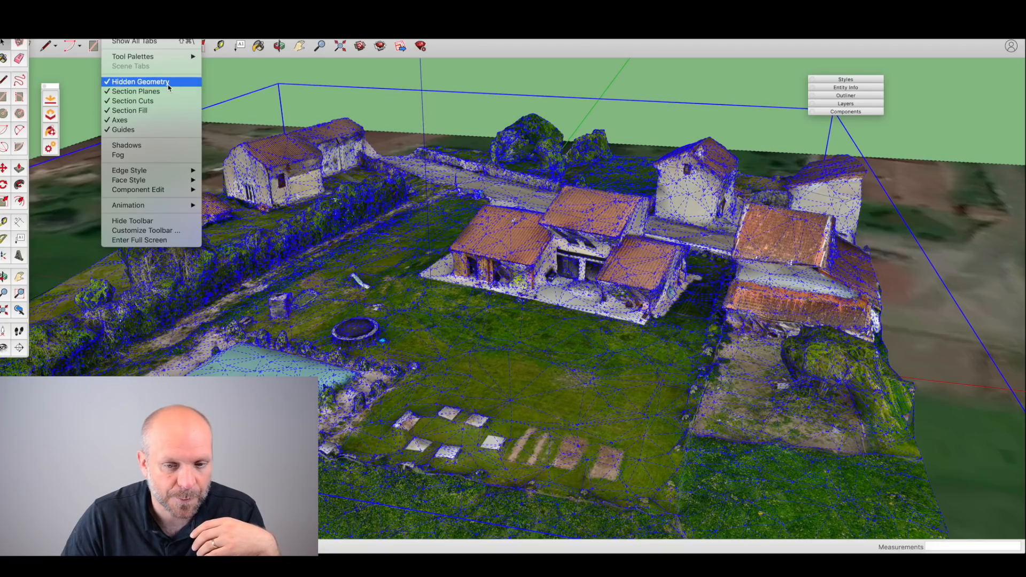
{"action": "left_click", "coordinate": [150, 82]}
Examine the textured mesh and the flat orthomosaic of the house, garden and pool from several angles and distances.
{"action": "middle_click_drag", "start_coordinate": [536, 279], "coordinate": [529, 300]}
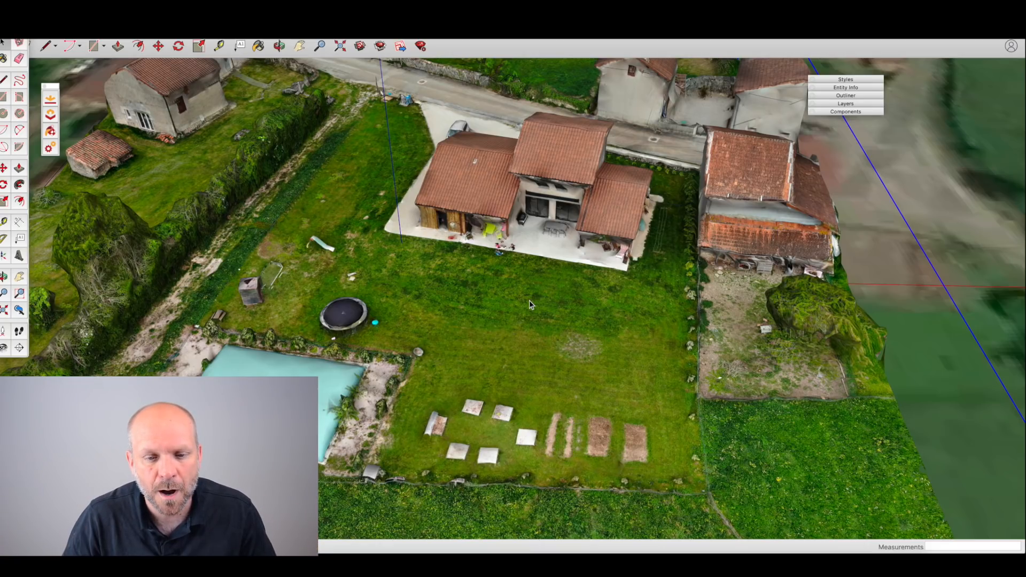
{"action": "middle_click_drag", "start_coordinate": [531, 304], "coordinate": [608, 295]}
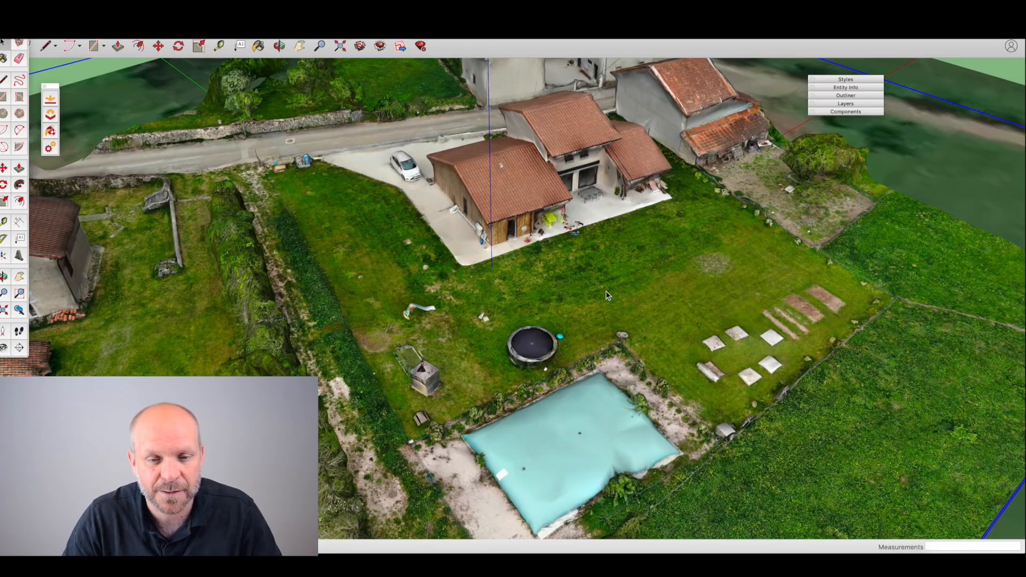
{"action": "middle_click_drag", "start_coordinate": [569, 319], "coordinate": [602, 327]}
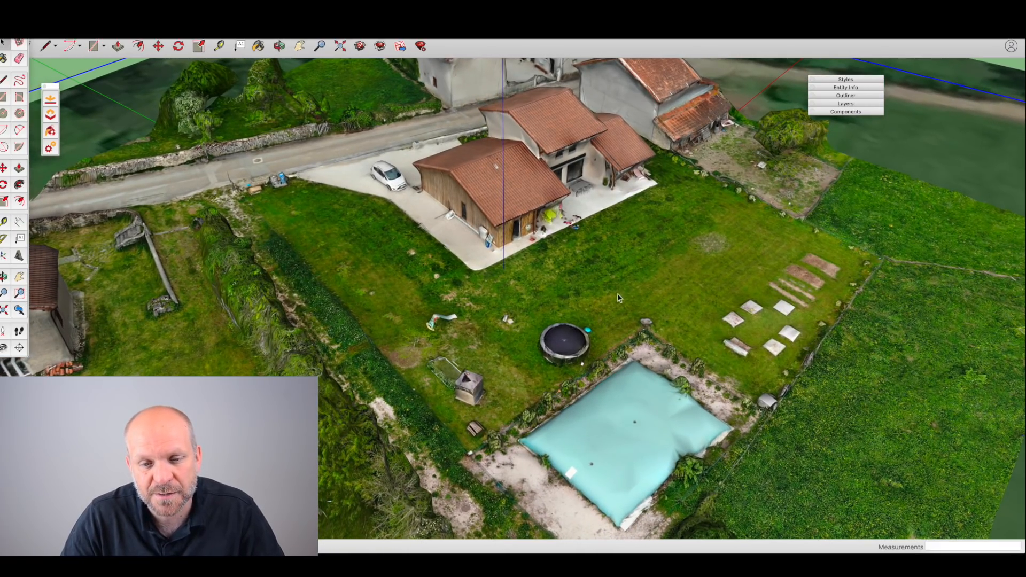
{"action": "scroll", "coordinate": [614, 308], "scroll_direction": "up", "scroll_amount": 5}
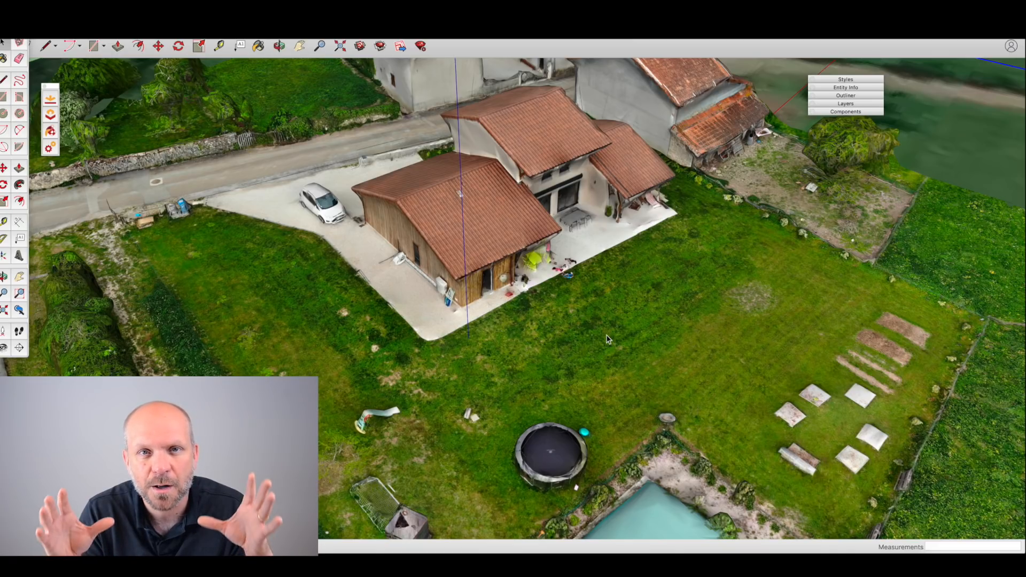
{"action": "scroll", "coordinate": [606, 334], "scroll_direction": "down", "scroll_amount": 10}
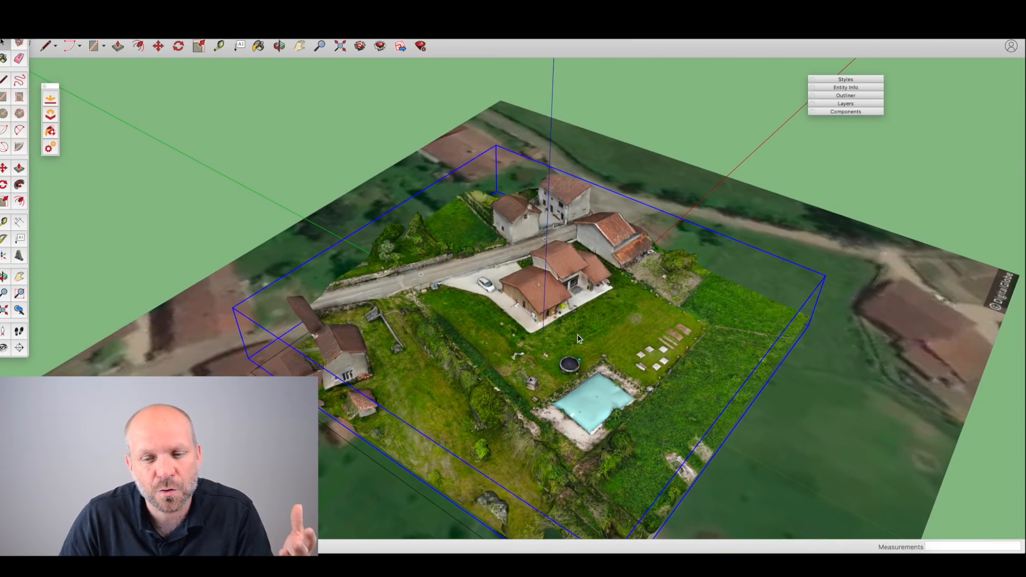
{"action": "mouse_move", "coordinate": [577, 335]}
{"action": "middle_mouse_down"}
{"action": "mouse_move", "coordinate": [589, 338]}
{"action": "mouse_move", "coordinate": [556, 369]}
{"action": "mouse_move", "coordinate": [491, 382]}
{"action": "mouse_move", "coordinate": [516, 351]}
{"action": "mouse_move", "coordinate": [459, 323]}
{"action": "middle_mouse_up"}
{"action": "scroll", "coordinate": [491, 382], "scroll_direction": "up", "scroll_amount": 5}
{"action": "scroll", "coordinate": [458, 322], "scroll_direction": "up", "scroll_amount": 10}
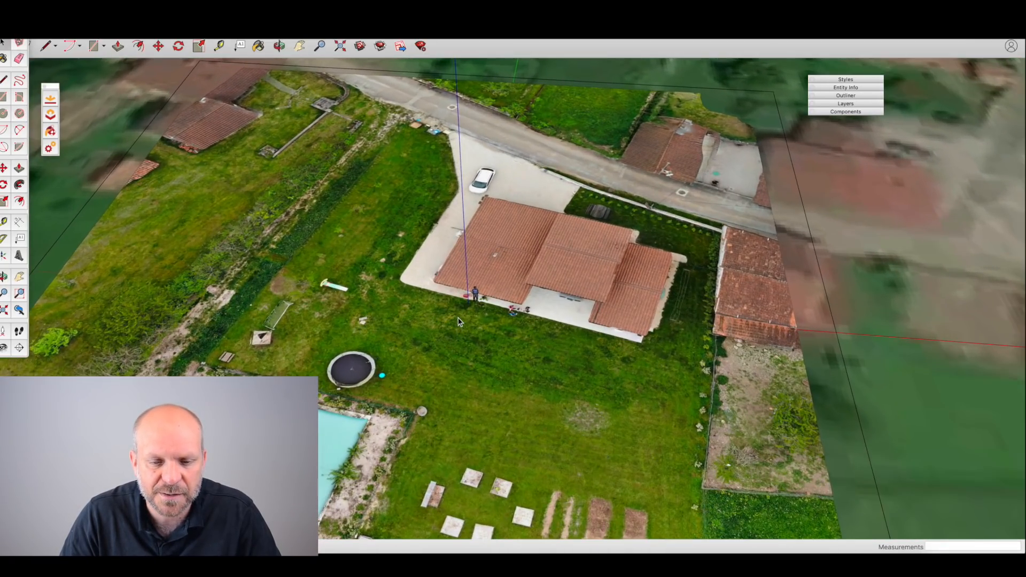
{"action": "scroll", "coordinate": [458, 323], "scroll_direction": "down", "scroll_amount": 10}
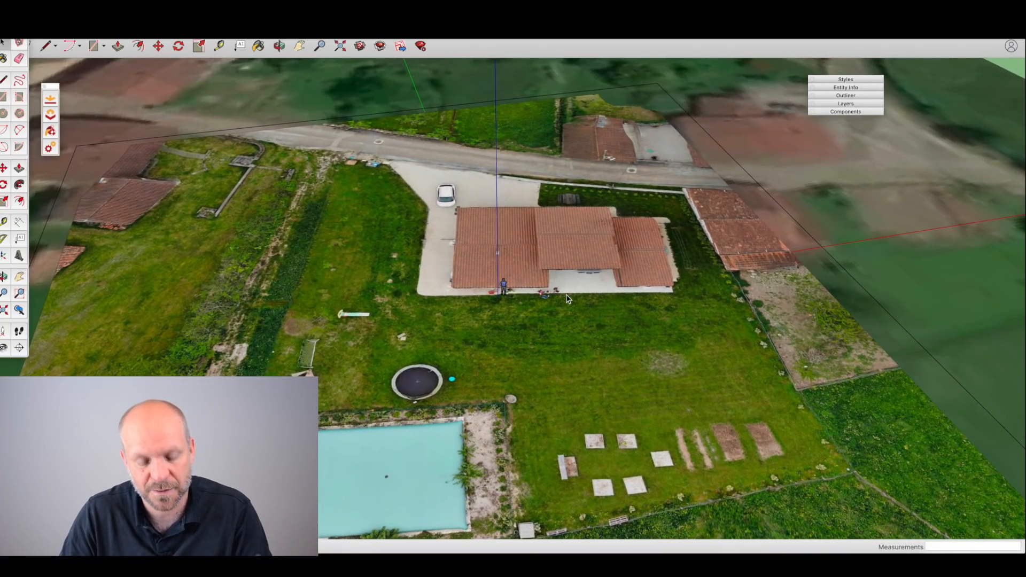